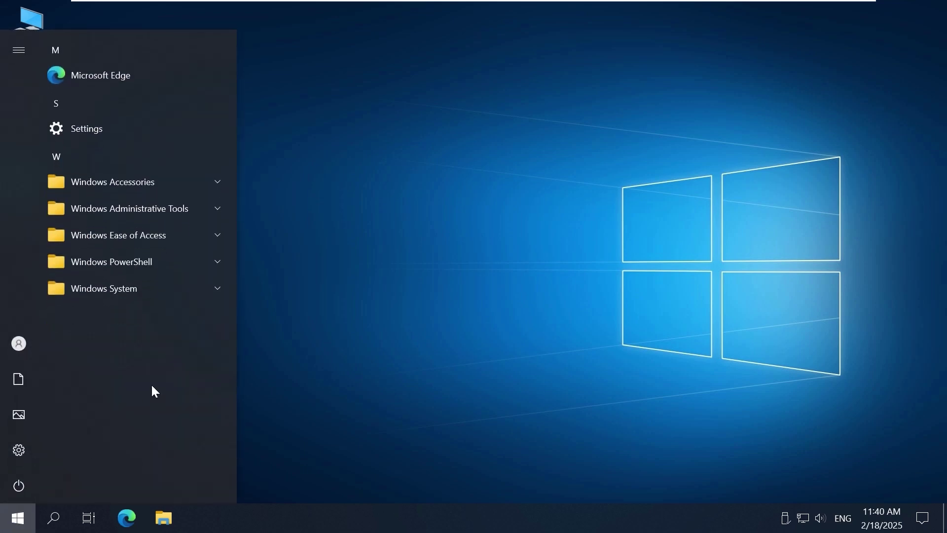
Step: Open Control Panel from the Start menu's Windows System folder
{"action": "left_click", "coordinate": [216, 289]}
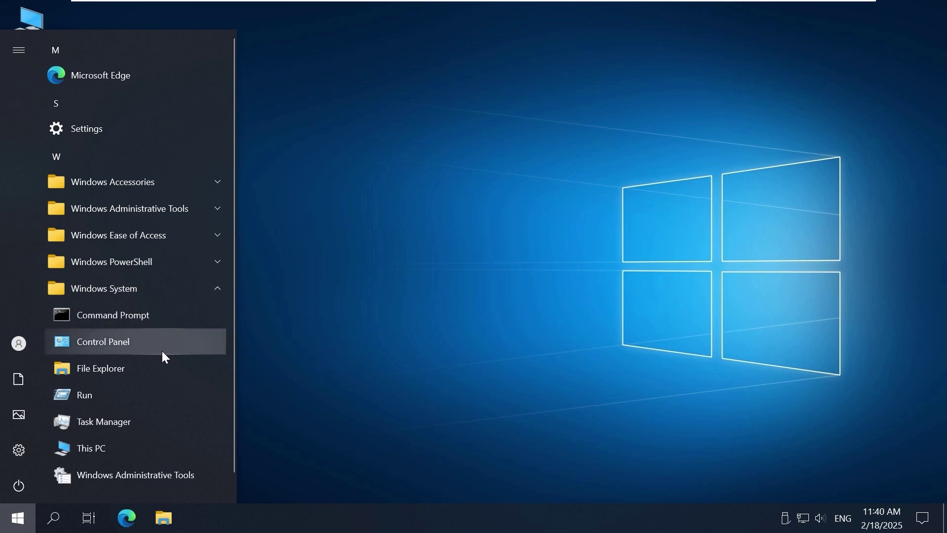
{"action": "left_click", "coordinate": [162, 351]}
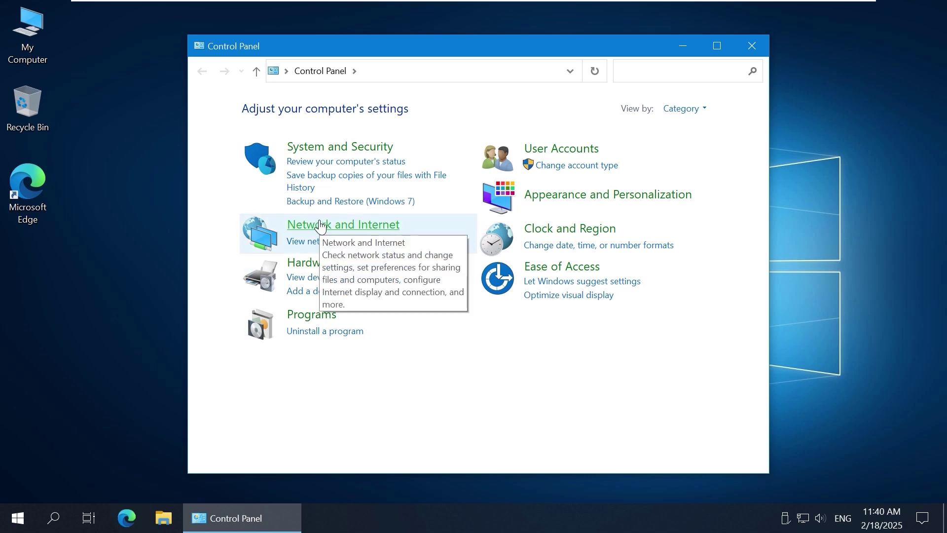
Step: Turn on network discovery and file and printer sharing for the Private profile and save
{"action": "left_click", "coordinate": [319, 226]}
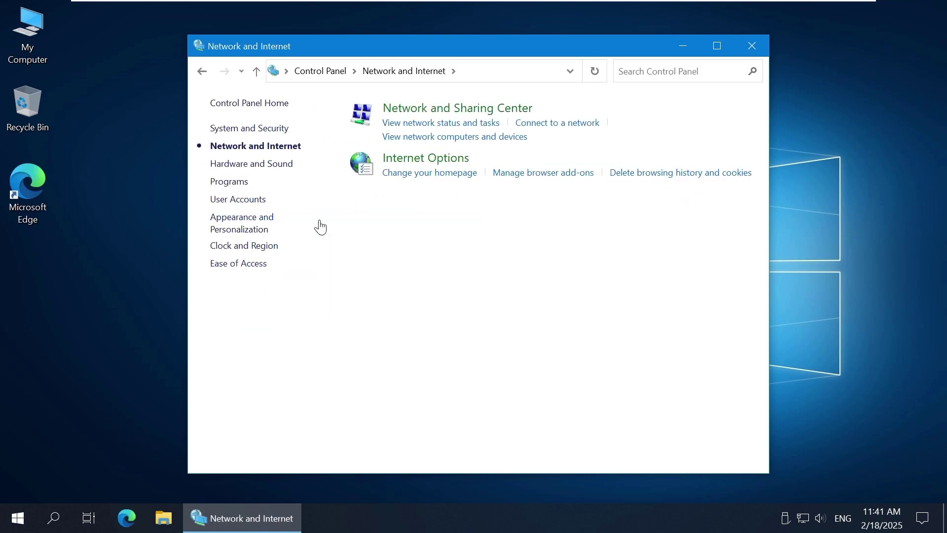
{"action": "left_click", "coordinate": [413, 110]}
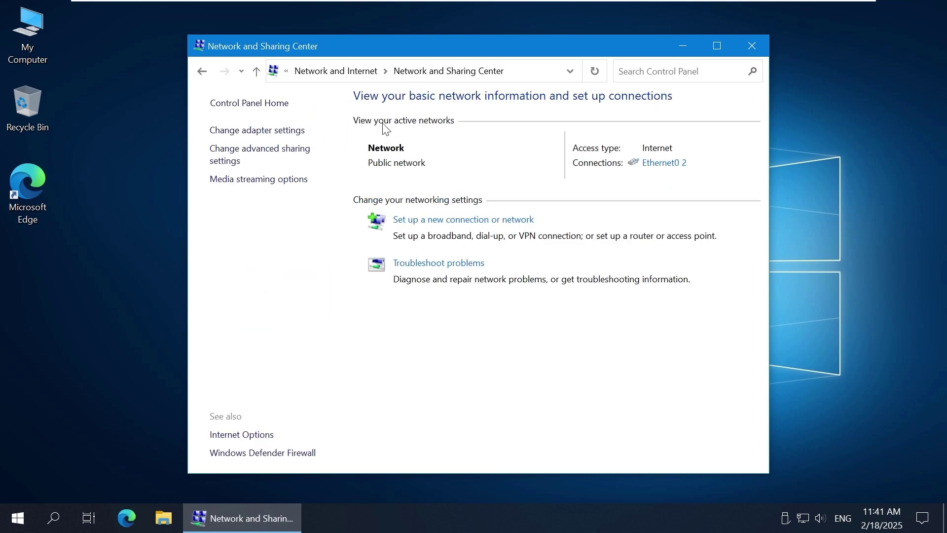
{"action": "left_click", "coordinate": [267, 156]}
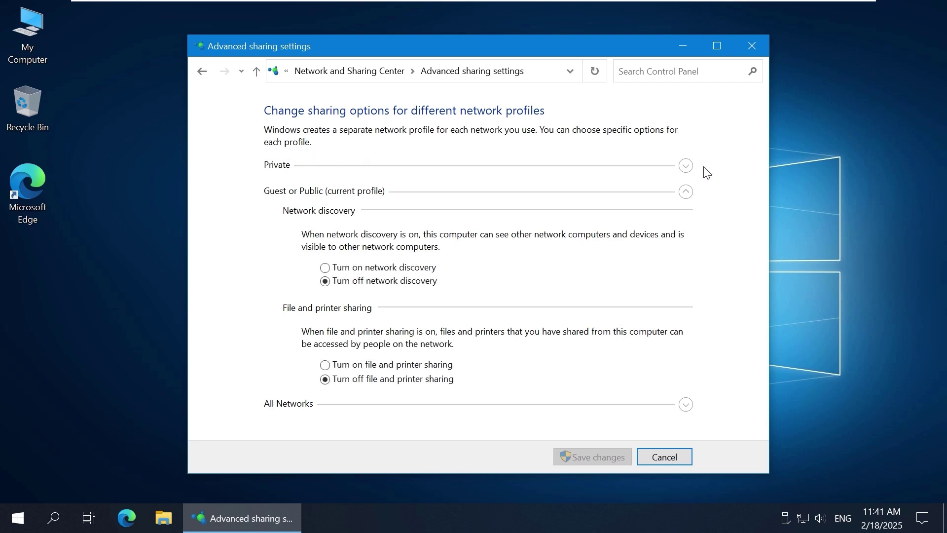
{"action": "left_click", "coordinate": [686, 167]}
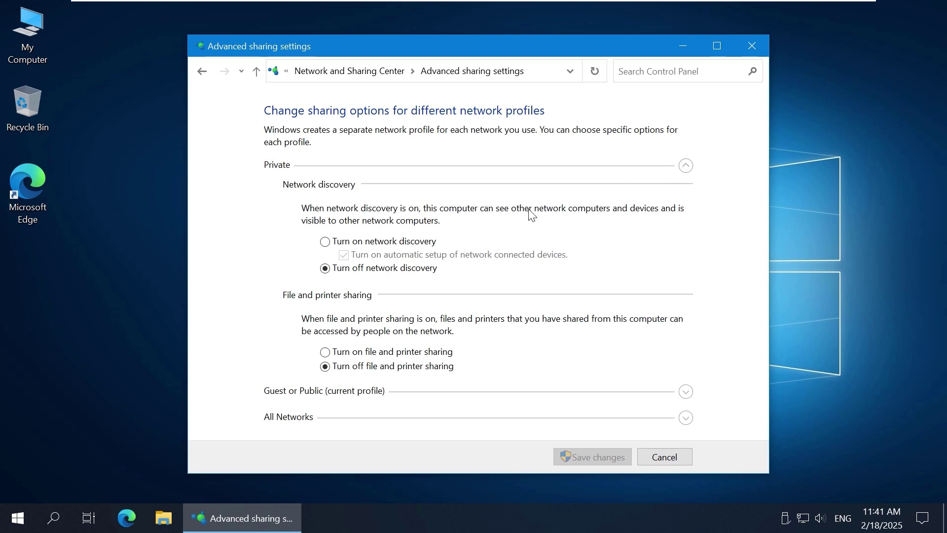
{"action": "left_click", "coordinate": [412, 241]}
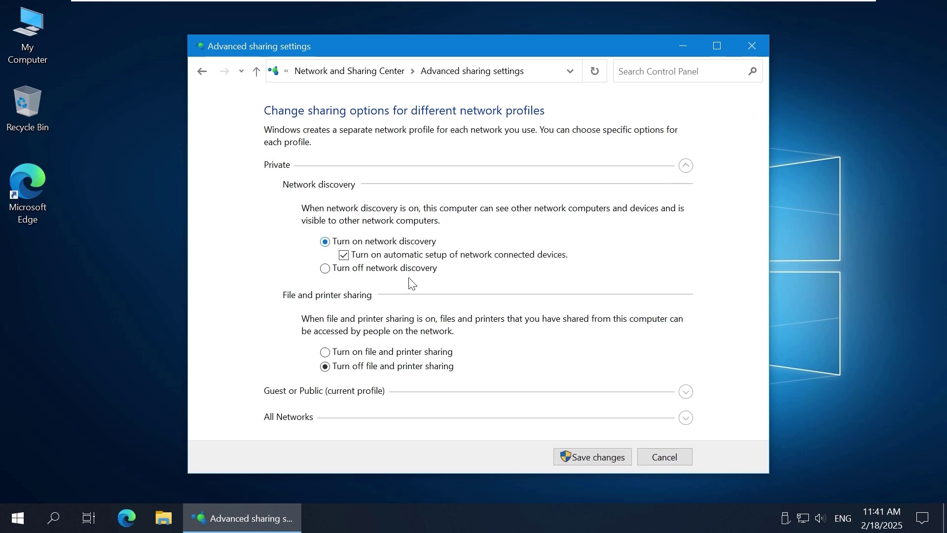
{"action": "left_click", "coordinate": [395, 354]}
{"action": "left_click", "coordinate": [597, 458]}
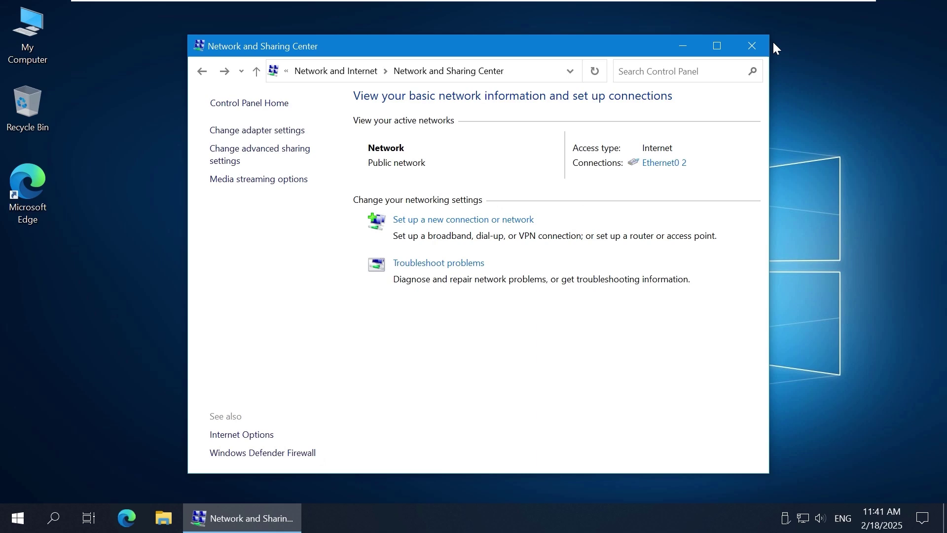
{"action": "key", "text": "super+d"}
Step: Switch the Ethernet network's profile from Public to Private in Windows Settings
{"action": "left_click", "coordinate": [22, 516]}
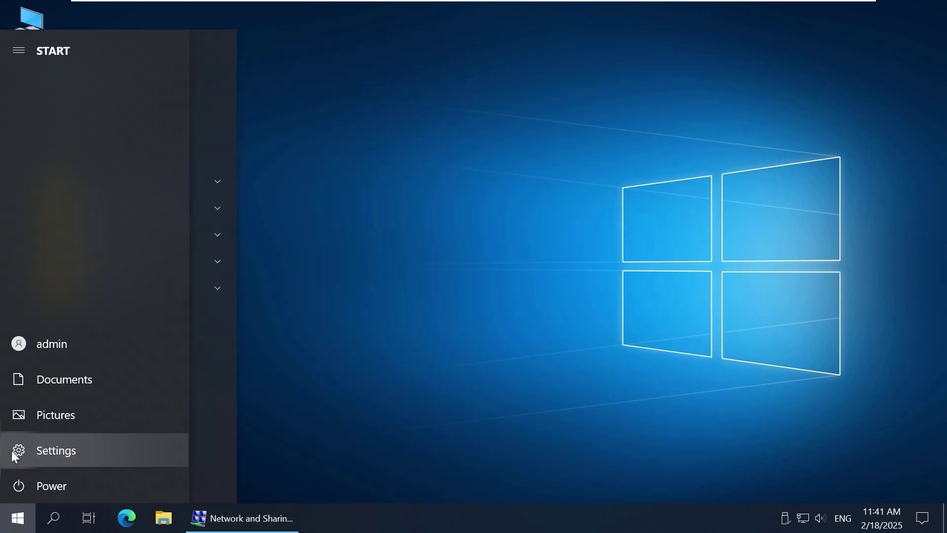
{"action": "left_click", "coordinate": [15, 455]}
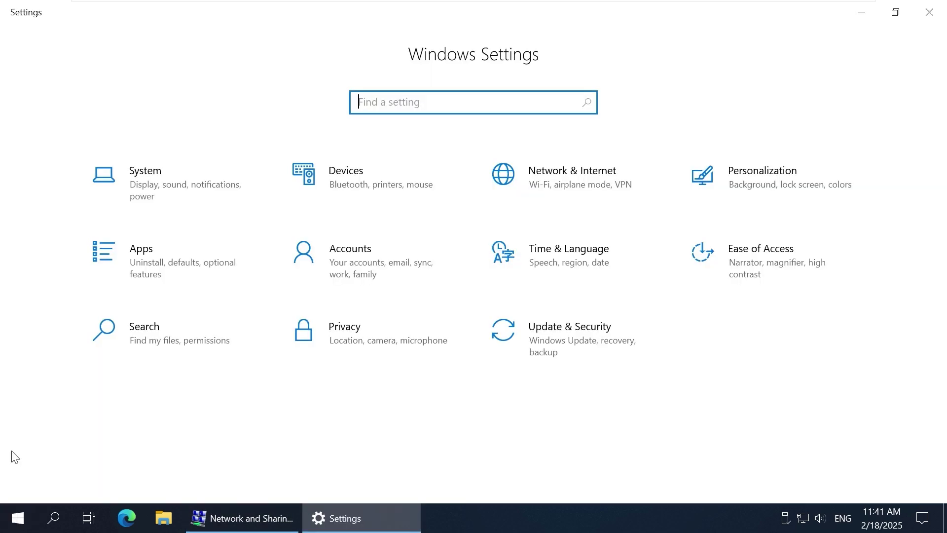
{"action": "left_click", "coordinate": [556, 177]}
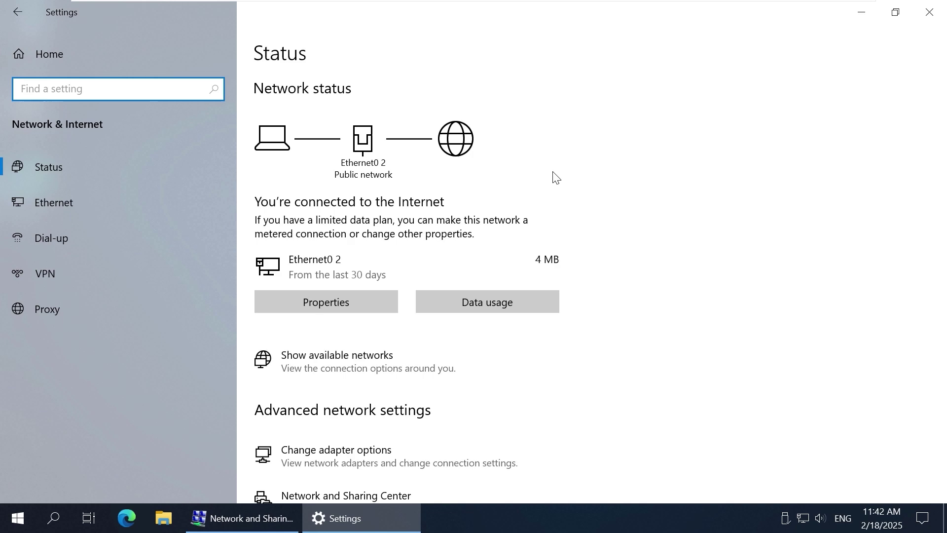
{"action": "left_click", "coordinate": [377, 301]}
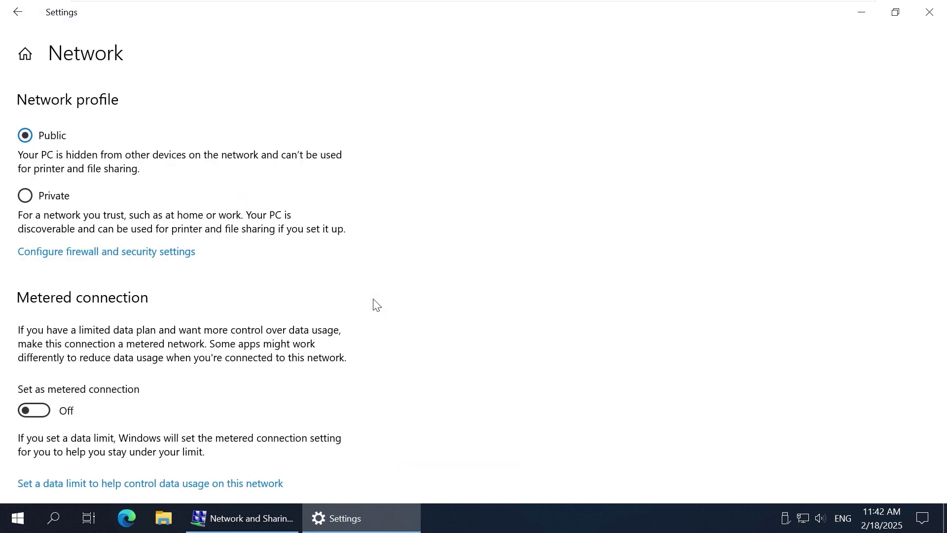
{"action": "left_click", "coordinate": [47, 196]}
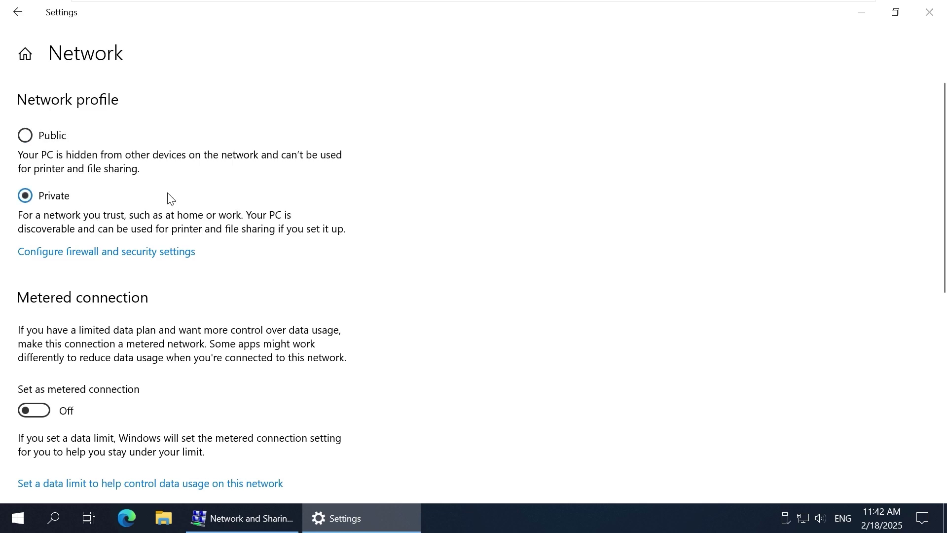
{"action": "left_click", "coordinate": [929, 12]}
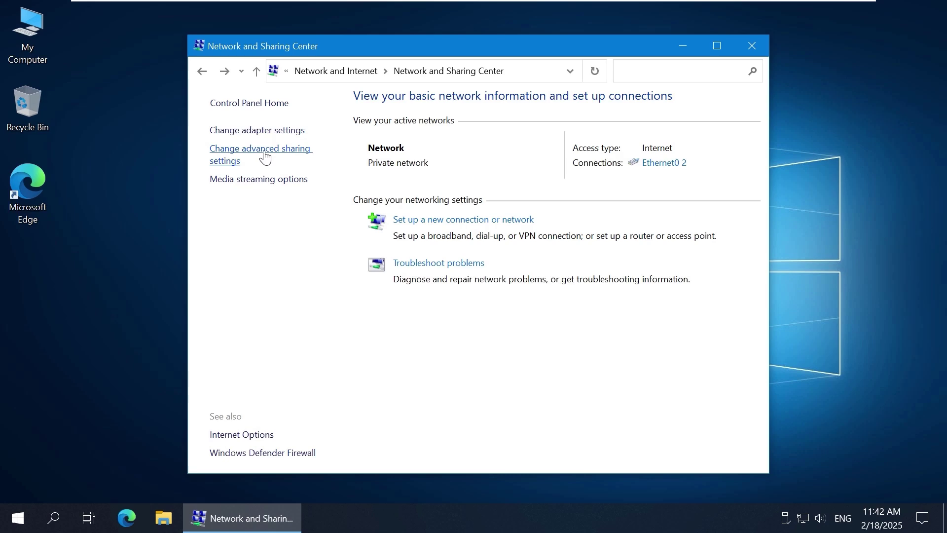
Step: Confirm Private is now the current profile in advanced sharing settings
{"action": "left_click", "coordinate": [265, 156]}
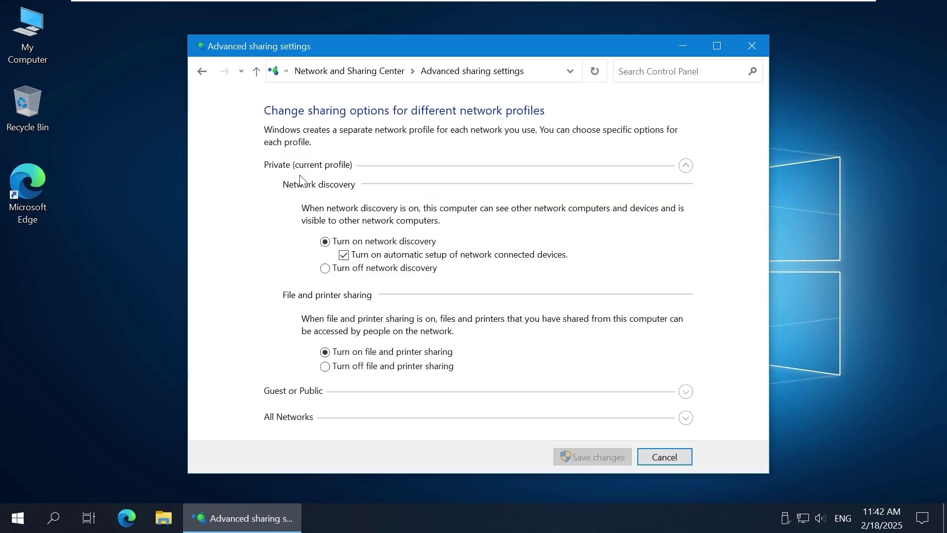
{"action": "left_click", "coordinate": [203, 72]}
{"action": "left_click", "coordinate": [685, 45]}
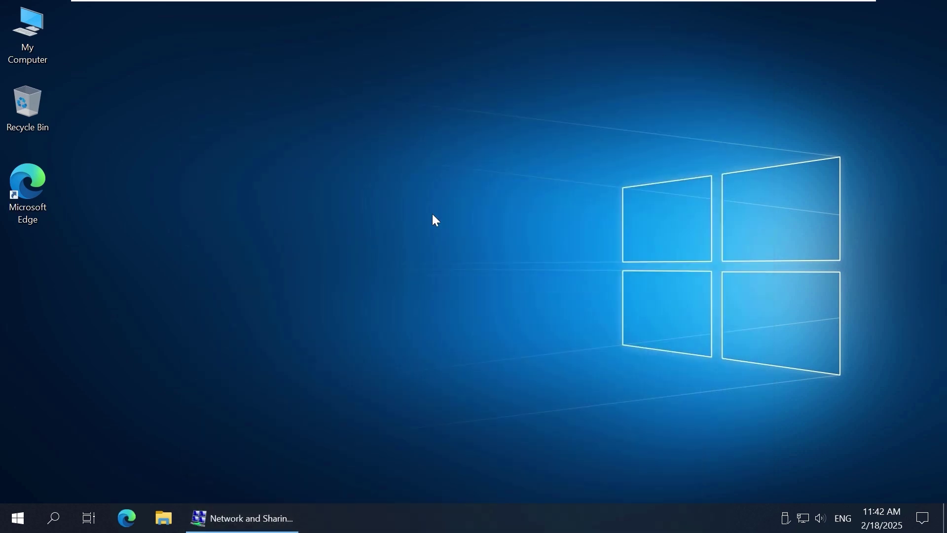
Step: Open Computer Management from My Computer and list the users under Local Users and Groups
{"action": "right_click", "coordinate": [41, 55]}
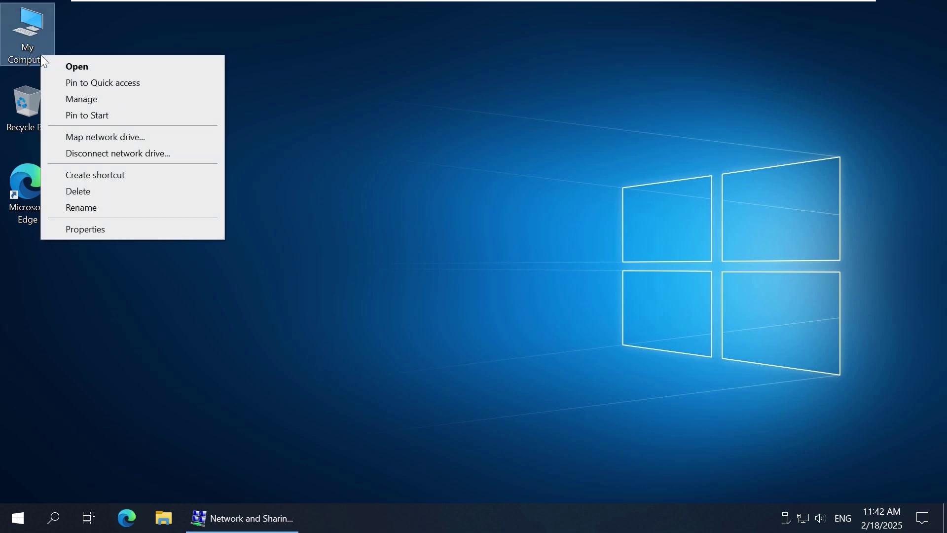
{"action": "left_click", "coordinate": [159, 98]}
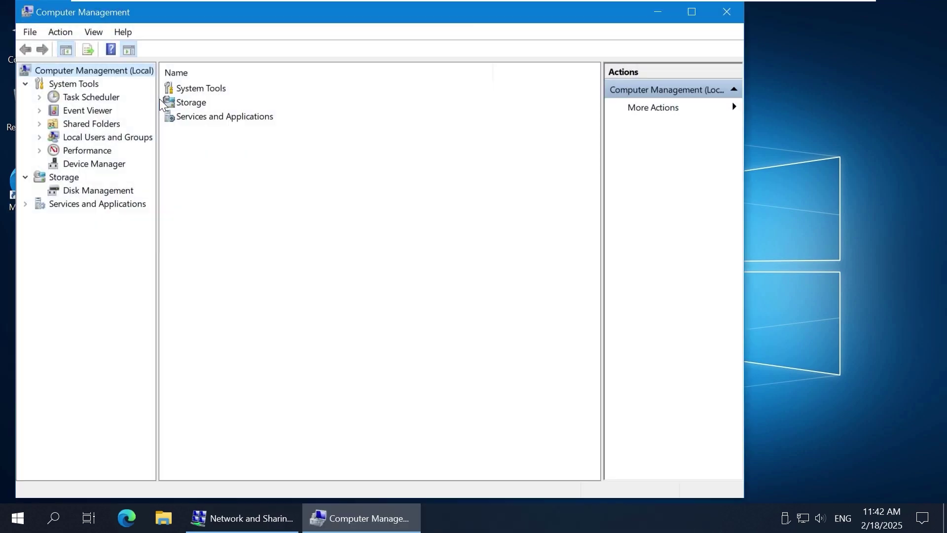
{"action": "left_click", "coordinate": [40, 137]}
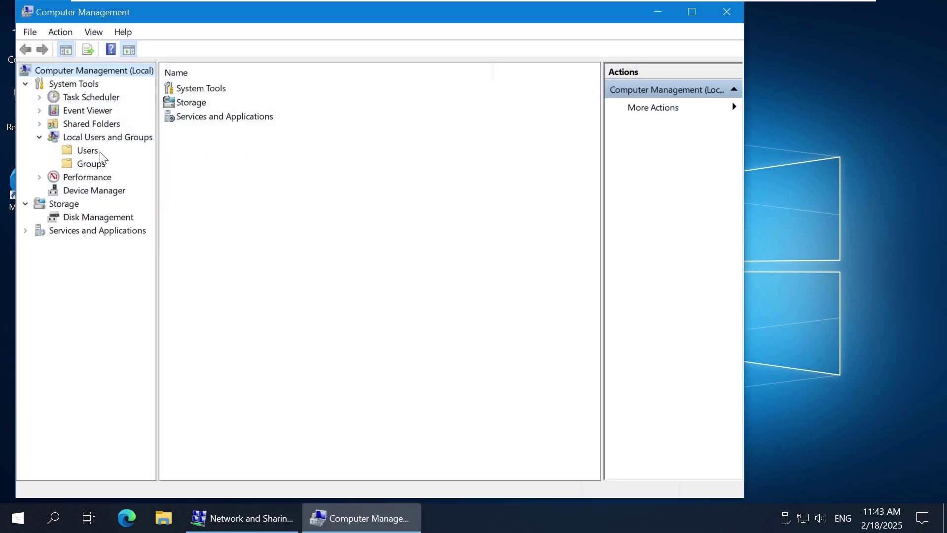
{"action": "left_click", "coordinate": [84, 151]}
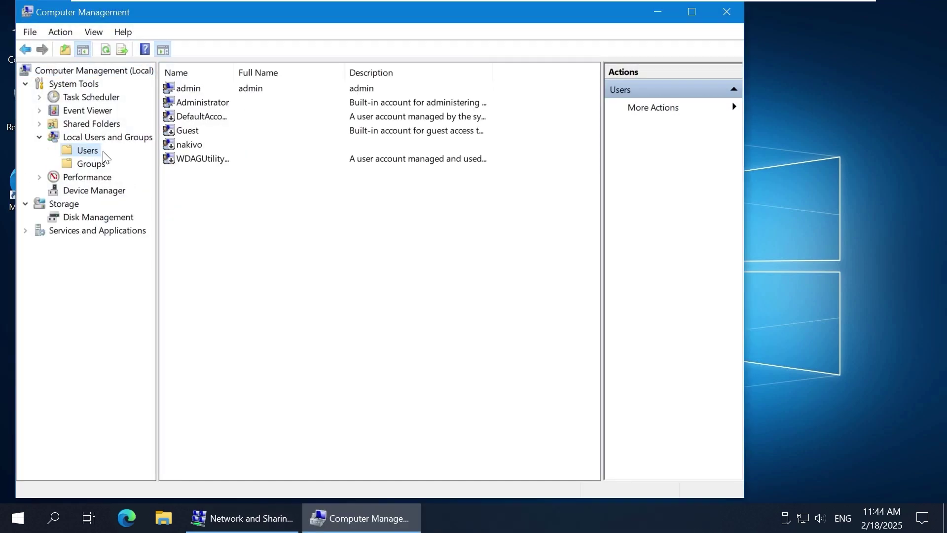
Step: Create local user user11 with a password the user cannot change and that never expires
{"action": "right_click", "coordinate": [244, 221]}
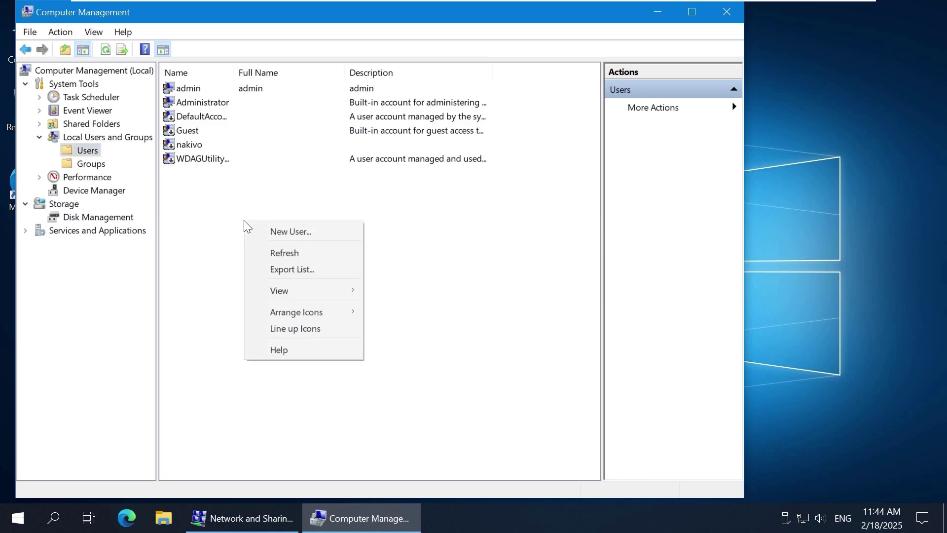
{"action": "left_click", "coordinate": [337, 229]}
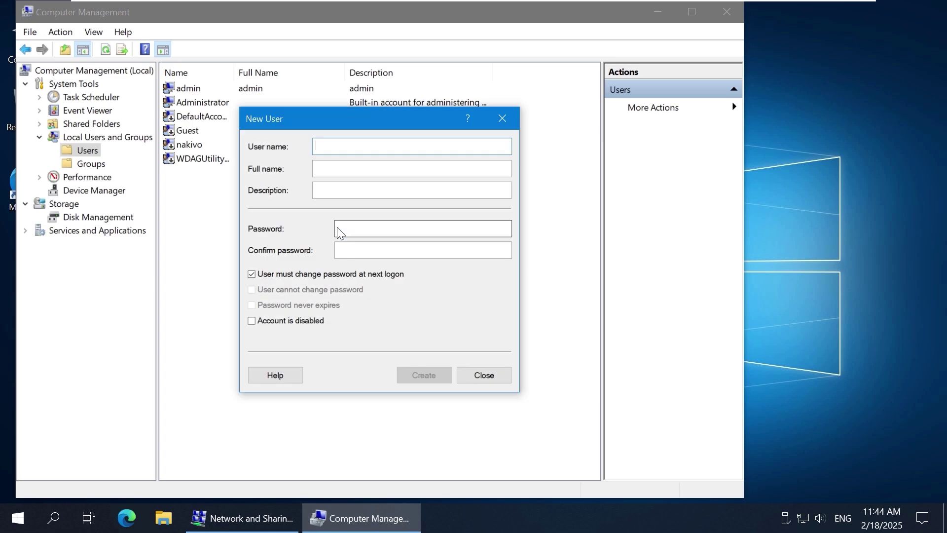
{"action": "type", "text": "user11"}
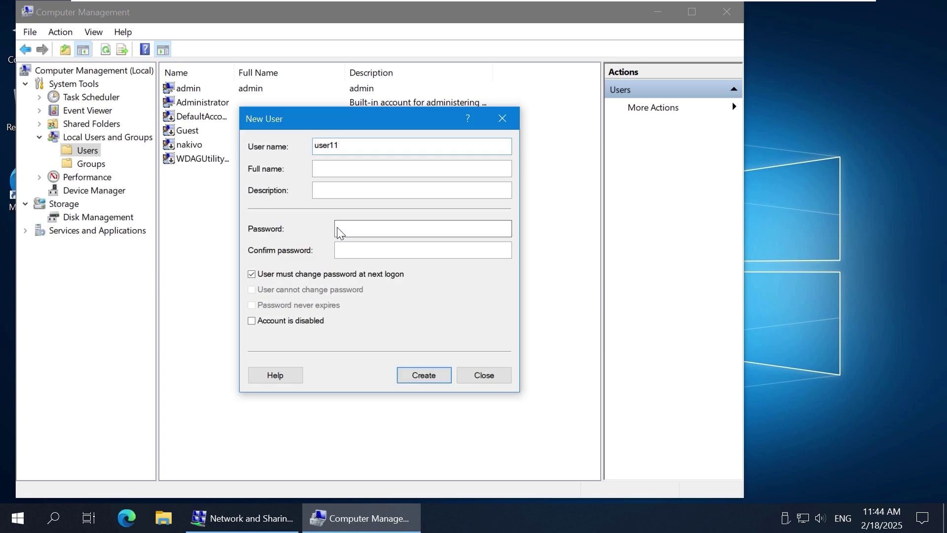
{"action": "left_click", "coordinate": [364, 229]}
{"action": "type", "text": "Password123"}
{"action": "key", "text": "Tab"}
{"action": "type", "text": "Password123"}
{"action": "left_click", "coordinate": [252, 274]}
{"action": "left_click", "coordinate": [252, 290]}
{"action": "left_click", "coordinate": [252, 305]}
{"action": "left_click", "coordinate": [423, 376]}
Step: Create local user user12 with the same non-changeable, never-expiring password settings
{"action": "type", "text": "user12"}
{"action": "key", "text": "Tab"}
{"action": "key", "text": "Tab"}
{"action": "key", "text": "Tab"}
{"action": "type", "text": "Password123"}
{"action": "key", "text": "Tab"}
Step: Create local user user13 with the same non-changeable, never-expiring password settings
{"action": "type", "text": "Password123"}
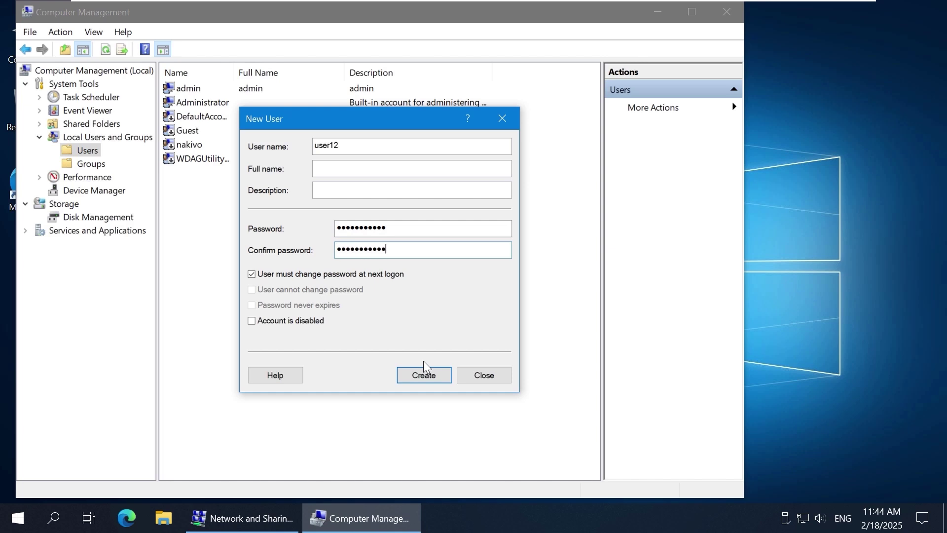
{"action": "left_click", "coordinate": [292, 274]}
{"action": "left_click", "coordinate": [286, 290]}
{"action": "left_click", "coordinate": [277, 307]}
{"action": "left_click", "coordinate": [424, 376]}
{"action": "type", "text": "user13"}
{"action": "key", "text": "Tab"}
{"action": "key", "text": "Tab"}
{"action": "key", "text": "Tab"}
{"action": "type", "text": "Password123"}
{"action": "key", "text": "Tab"}
Step: Create local user user14 the same way and close the New User form
{"action": "type", "text": "Password123"}
{"action": "left_click", "coordinate": [296, 274]}
{"action": "left_click", "coordinate": [295, 290]}
{"action": "left_click", "coordinate": [278, 305]}
{"action": "left_click", "coordinate": [438, 372]}
{"action": "type", "text": "user14"}
{"action": "key", "text": "Tab"}
{"action": "key", "text": "Tab"}
{"action": "key", "text": "Tab"}
{"action": "type", "text": "Password123"}
{"action": "key", "text": "Tab"}
{"action": "type", "text": "Password123"}
{"action": "left_click", "coordinate": [296, 274]}
{"action": "left_click", "coordinate": [296, 290]}
{"action": "left_click", "coordinate": [278, 306]}
{"action": "left_click", "coordinate": [438, 376]}
{"action": "left_click", "coordinate": [474, 376]}
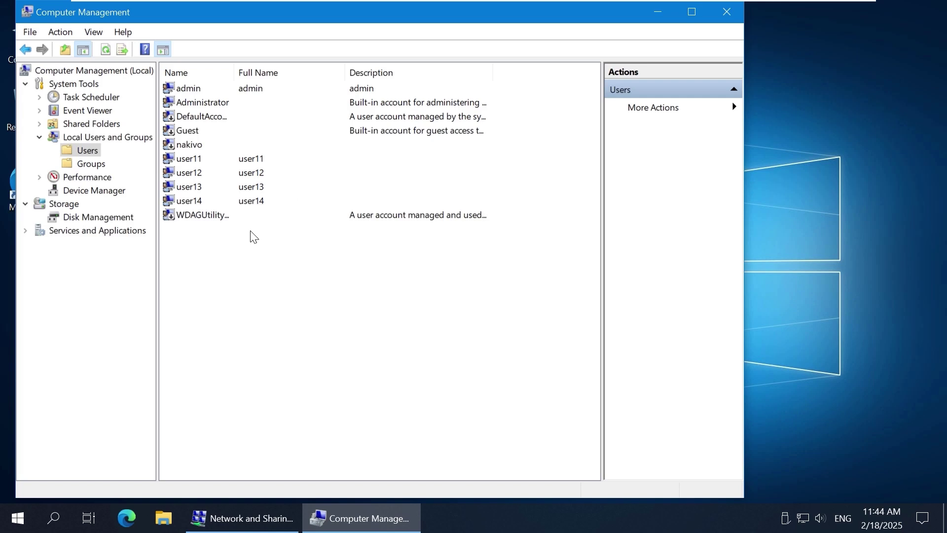
{"action": "left_click", "coordinate": [196, 172]}
{"action": "left_click", "coordinate": [196, 183]}
Step: Check that the Users group lists user11 through user14 as members
{"action": "left_click", "coordinate": [212, 256]}
{"action": "left_click", "coordinate": [104, 166]}
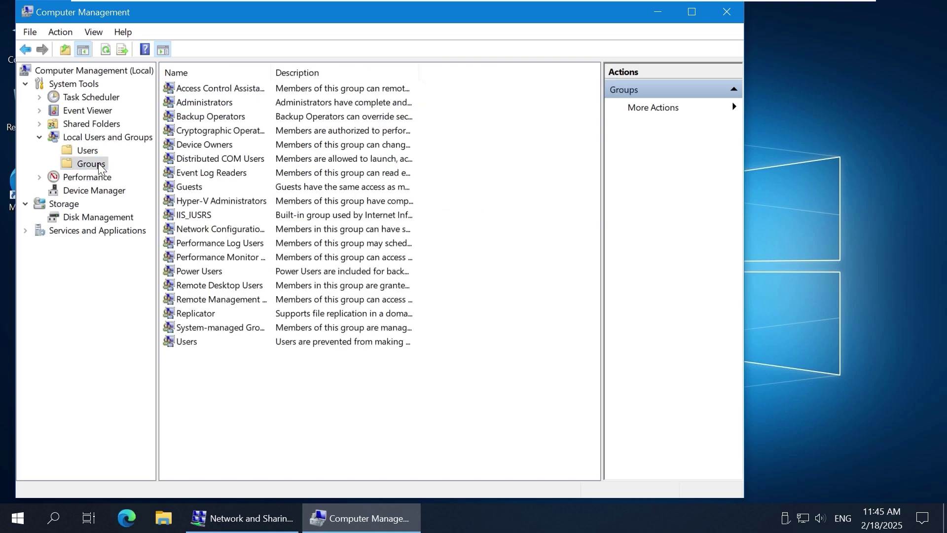
{"action": "double_click", "coordinate": [193, 344]}
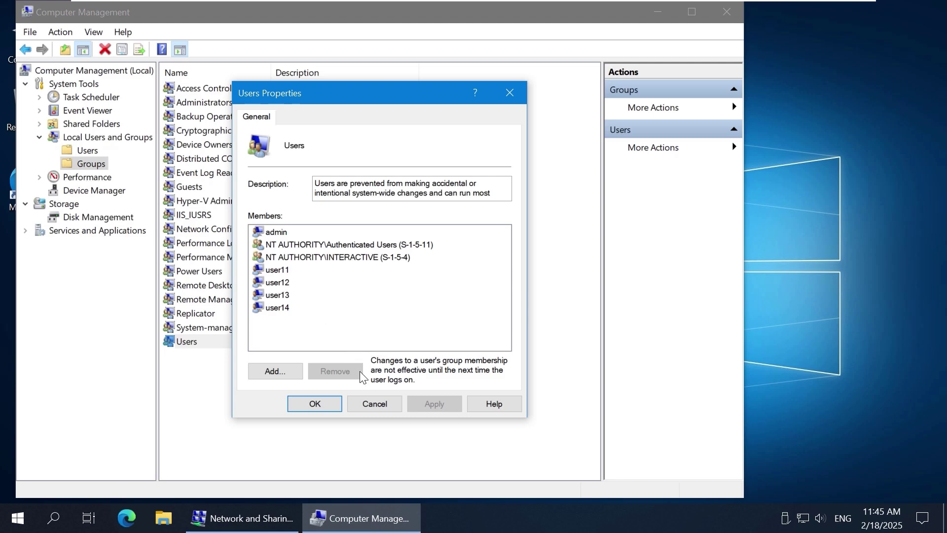
{"action": "left_click", "coordinate": [368, 406]}
Step: Start a new local group from the group list
{"action": "left_click", "coordinate": [261, 386]}
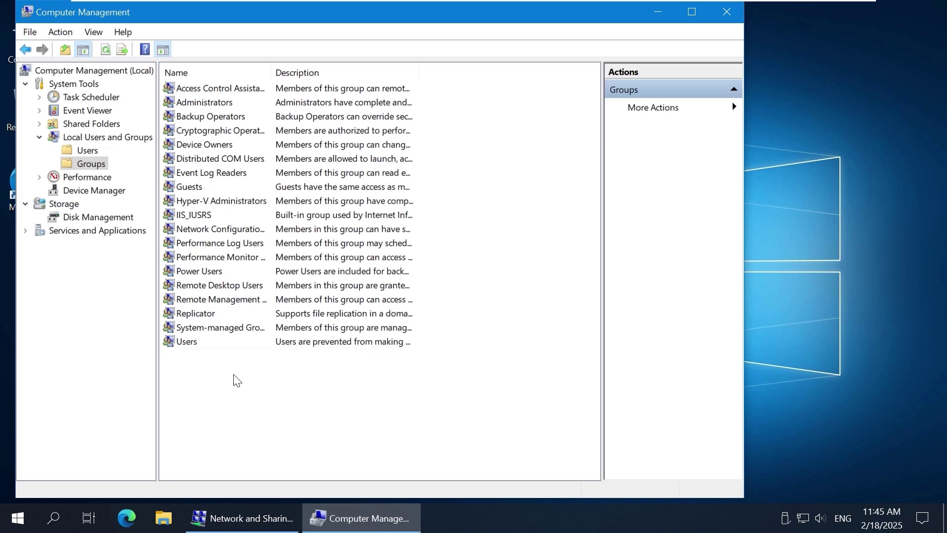
{"action": "right_click", "coordinate": [231, 236]}
{"action": "left_click", "coordinate": [302, 245]}
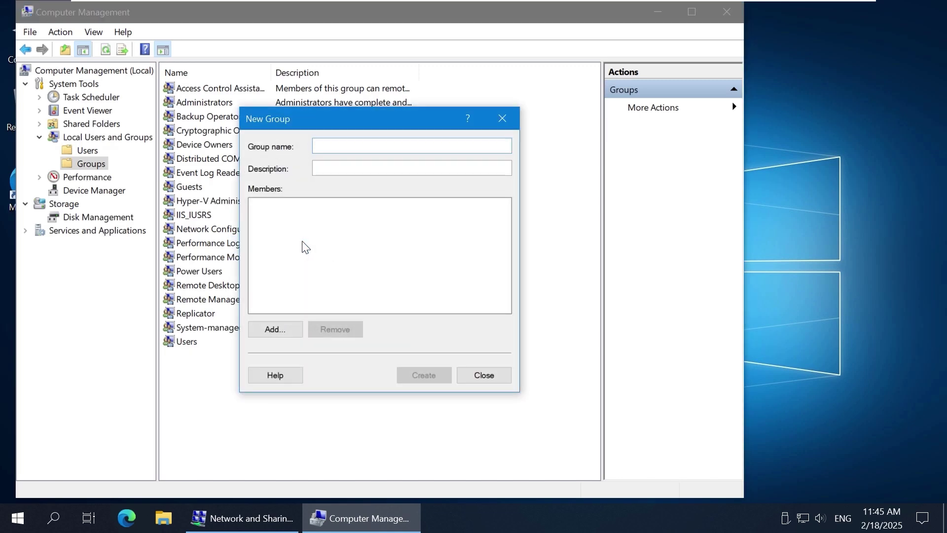
Step: Name the new group sharegroup1 with description 'Users to access file shares'
{"action": "type", "text": "sharegroup1"}
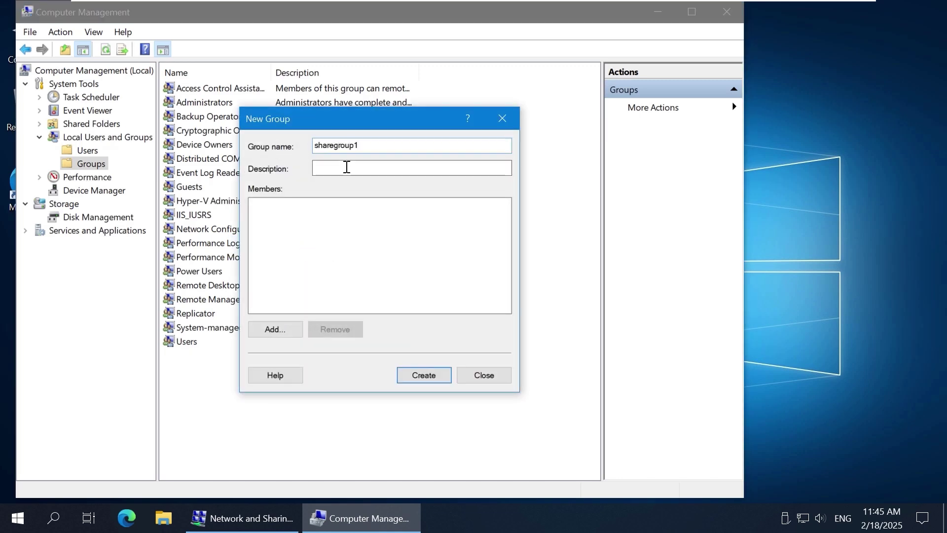
{"action": "left_click", "coordinate": [347, 167]}
{"action": "type", "text": "Users to access file shares"}
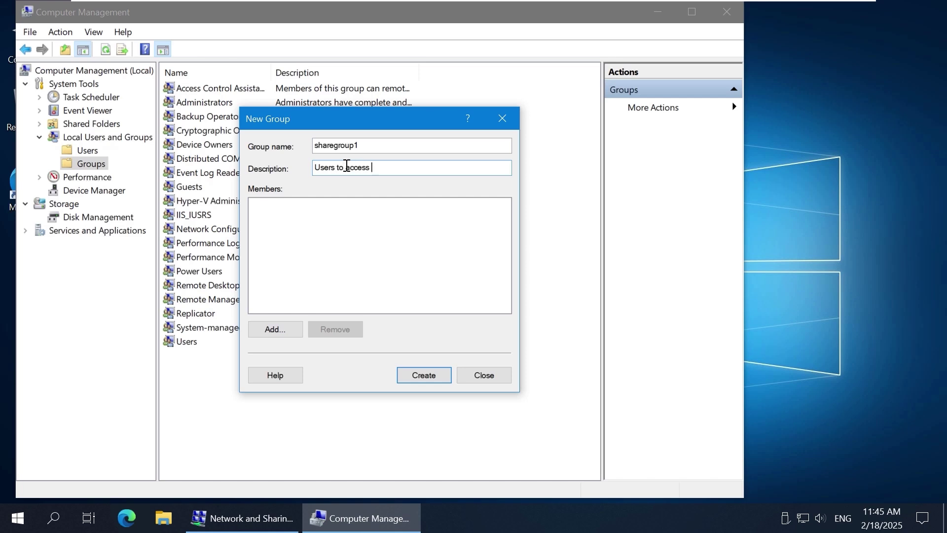
Step: Add user11, user12 and user13 as members of the group
{"action": "left_click", "coordinate": [274, 329]}
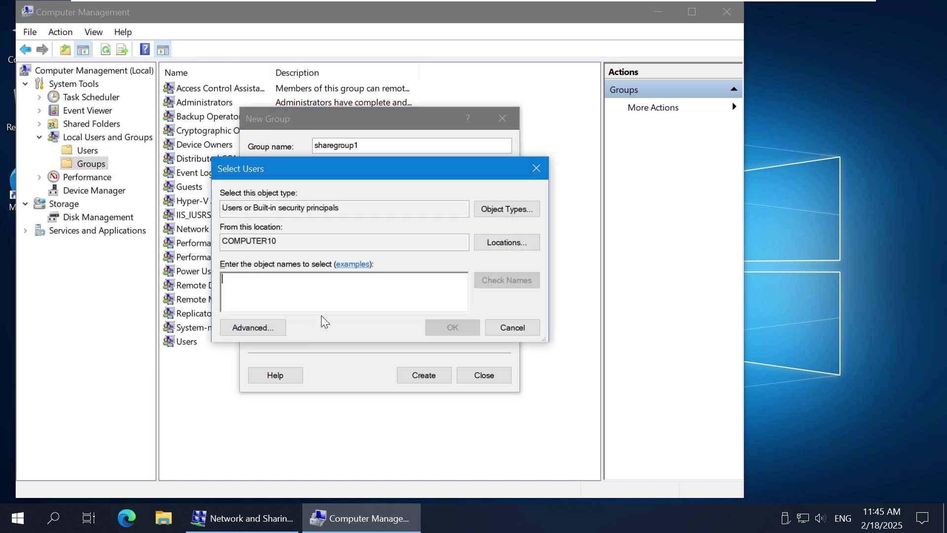
{"action": "type", "text": "user11"}
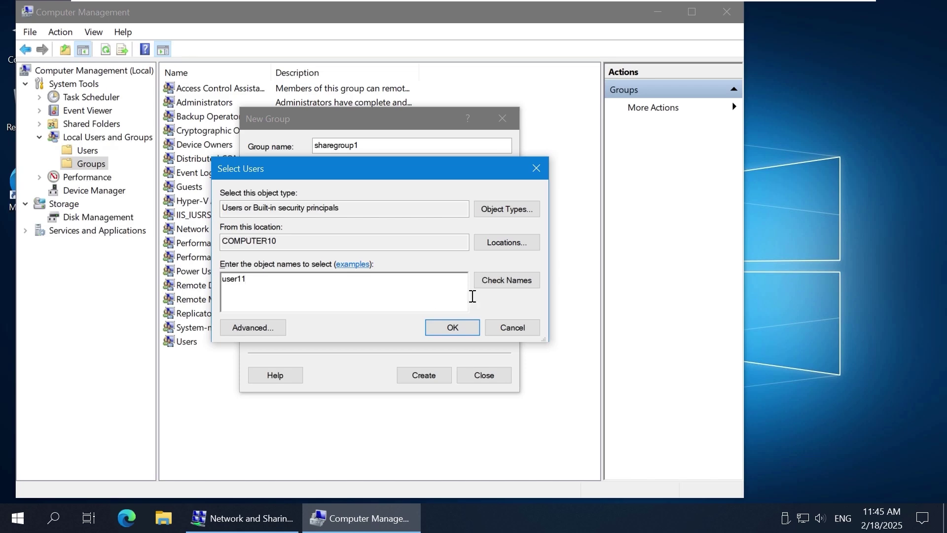
{"action": "left_click", "coordinate": [501, 280]}
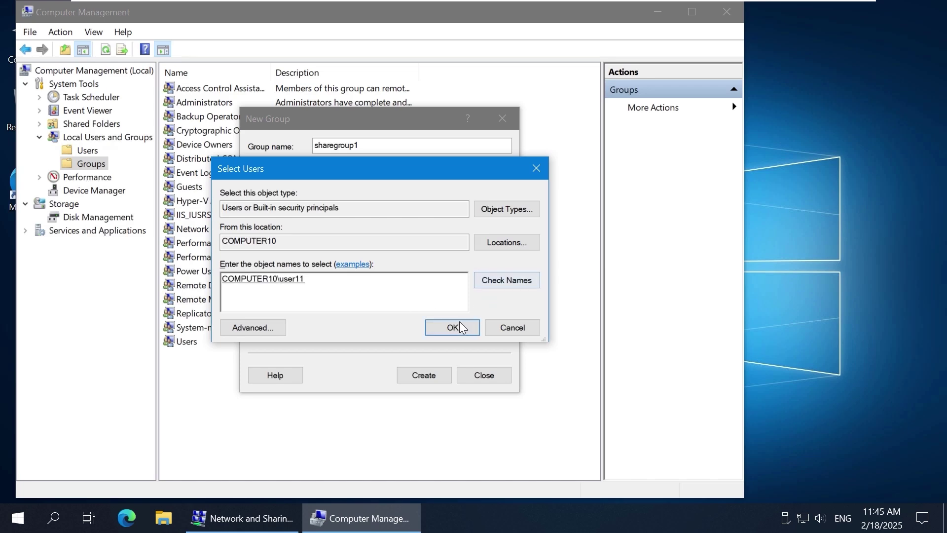
{"action": "left_click", "coordinate": [458, 326]}
{"action": "left_click", "coordinate": [283, 330]}
{"action": "type", "text": "user12"}
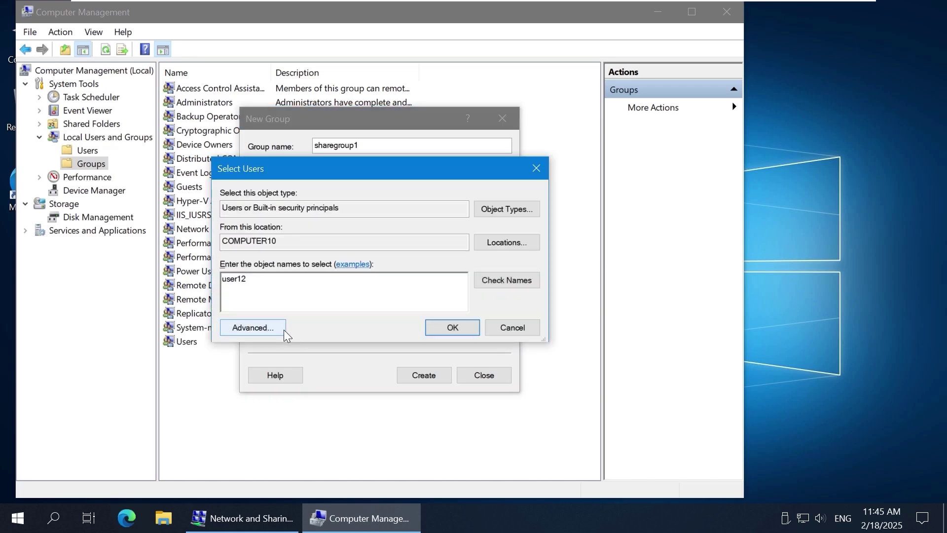
{"action": "left_click", "coordinate": [495, 285]}
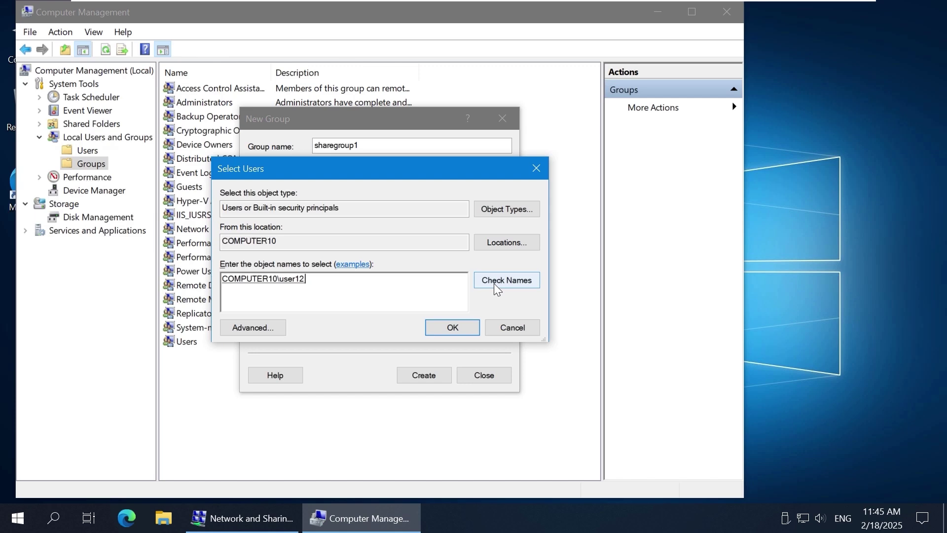
{"action": "type", "text": "user13"}
{"action": "left_click", "coordinate": [505, 285]}
{"action": "left_click", "coordinate": [451, 327]}
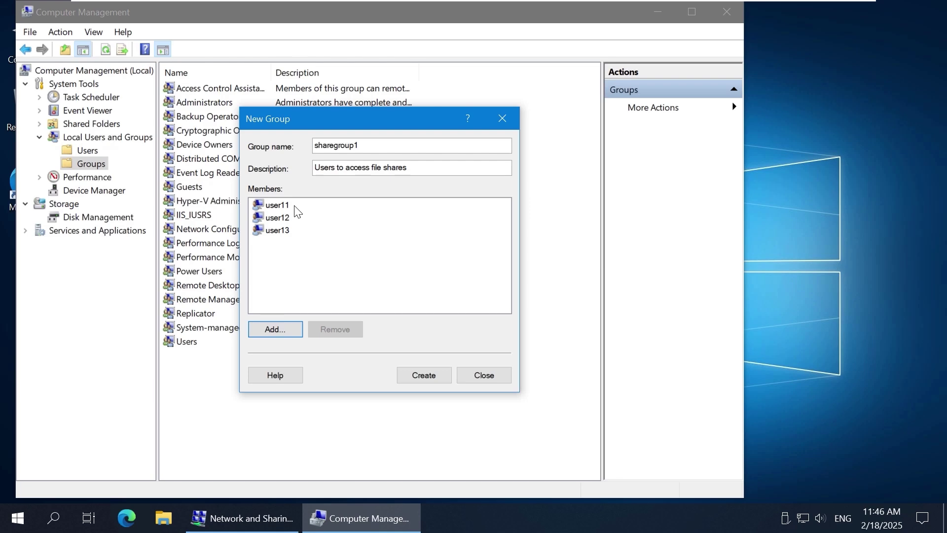
Step: Create sharegroup1 and check its members in its Properties
{"action": "left_click", "coordinate": [440, 375]}
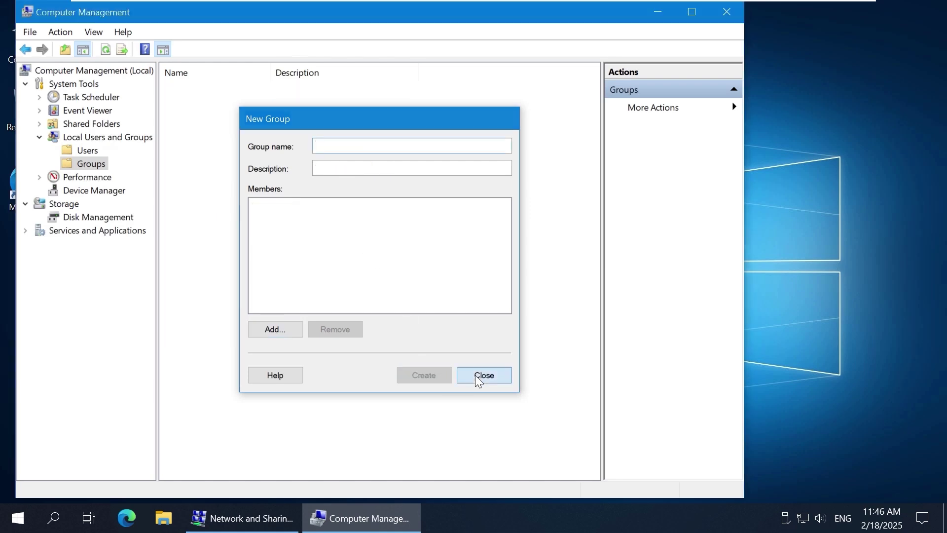
{"action": "left_click", "coordinate": [482, 374]}
{"action": "double_click", "coordinate": [239, 360]}
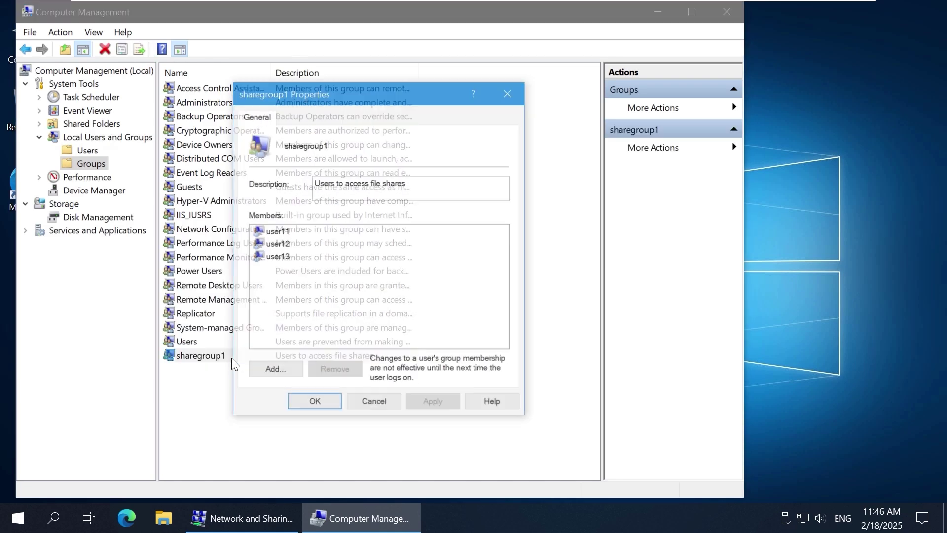
{"action": "left_click", "coordinate": [509, 92]}
Step: Create a folder named Shares on the C: drive and open it
{"action": "left_click", "coordinate": [658, 12]}
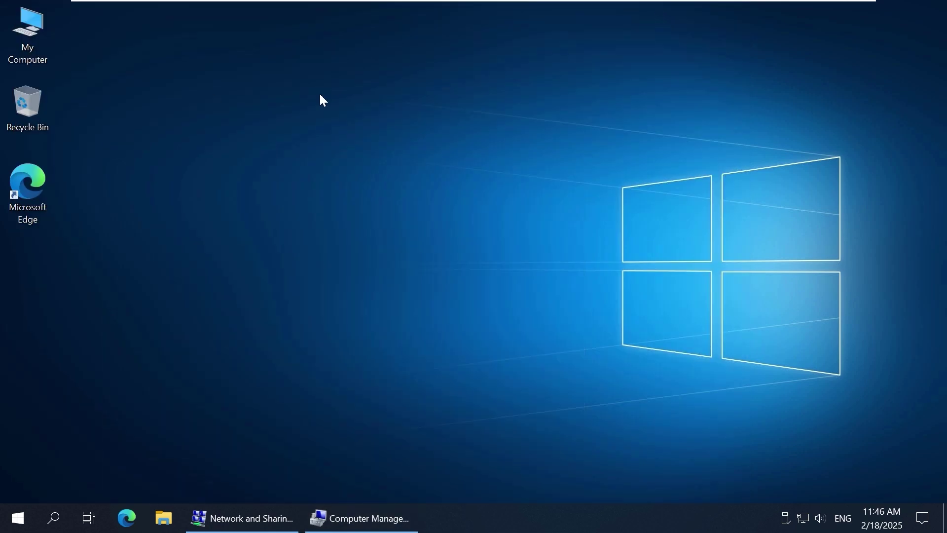
{"action": "double_click", "coordinate": [30, 28]}
{"action": "double_click", "coordinate": [481, 156]}
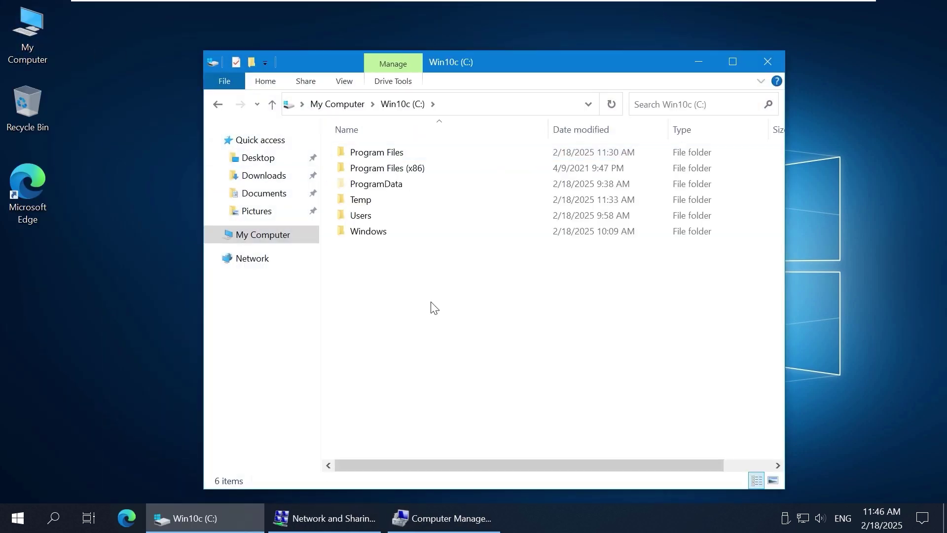
{"action": "right_click", "coordinate": [423, 302]}
{"action": "mouse_move", "coordinate": [453, 443]}
{"action": "left_click", "coordinate": [627, 340]}
{"action": "type", "text": "Shares"}
{"action": "key", "text": "Return"}
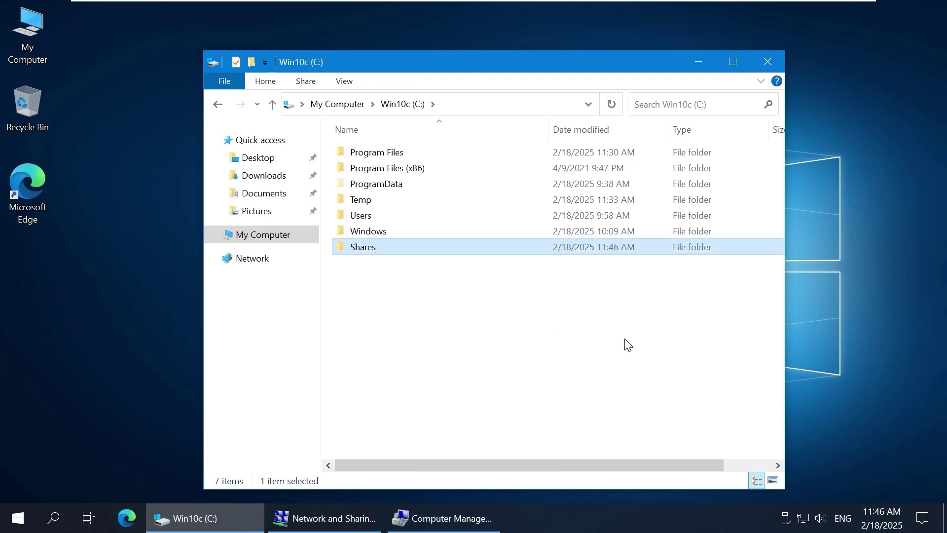
{"action": "key", "text": "Return"}
Step: Create a Share01 folder inside Shares and bring up its properties
{"action": "right_click", "coordinate": [508, 280]}
{"action": "mouse_move", "coordinate": [568, 457]}
{"action": "left_click", "coordinate": [718, 353]}
{"action": "type", "text": "Share01"}
{"action": "key", "text": "Return"}
{"action": "right_click", "coordinate": [397, 157]}
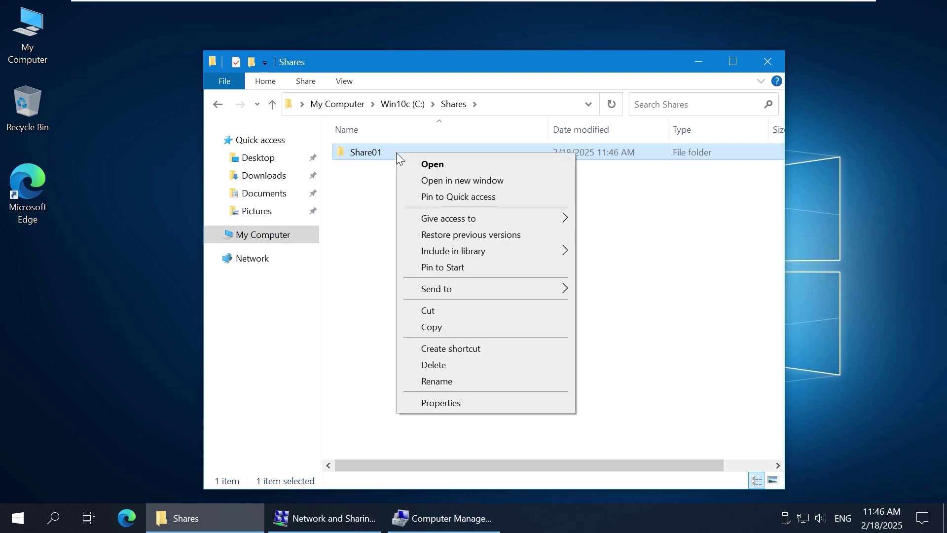
{"action": "left_click", "coordinate": [492, 401]}
Step: Share Share01 under the name Share01 with a 20-user limit and view its share permissions
{"action": "left_click", "coordinate": [548, 183]}
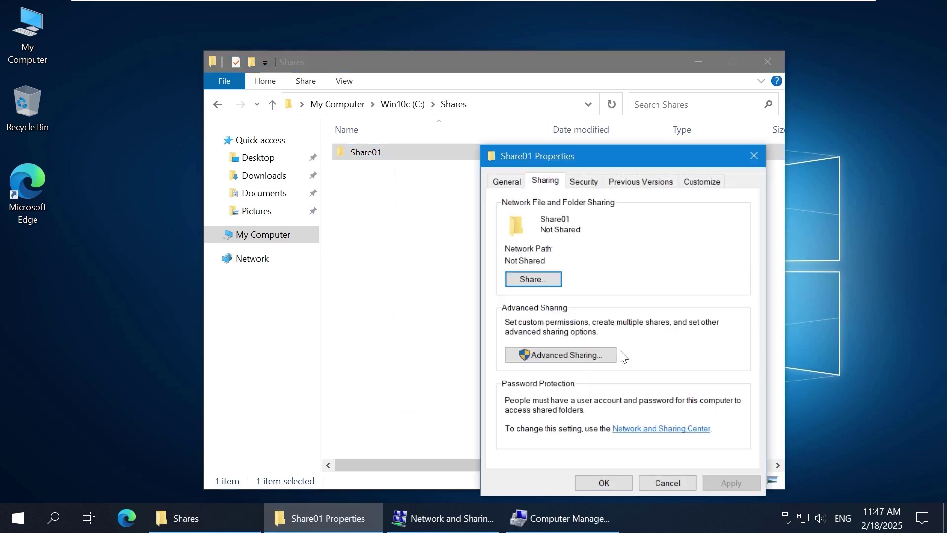
{"action": "left_click", "coordinate": [605, 355]}
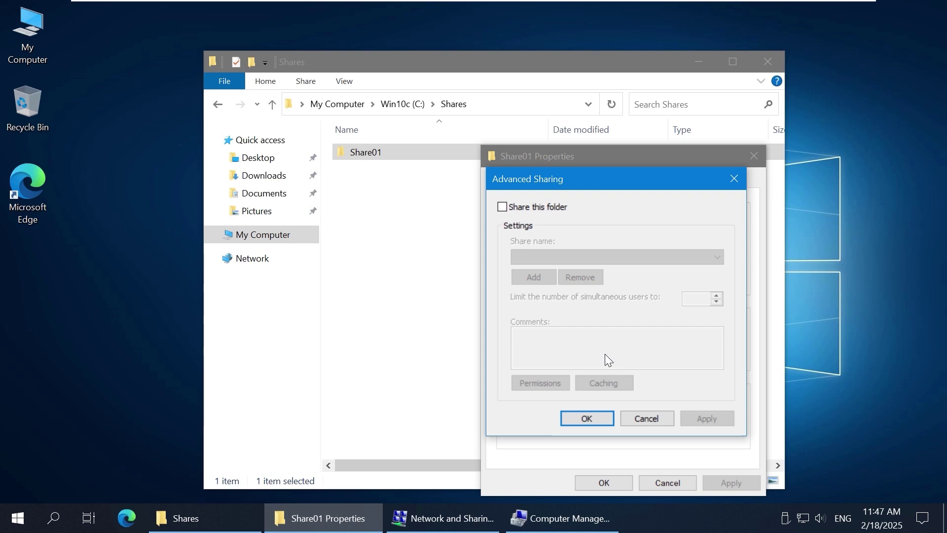
{"action": "left_click", "coordinate": [549, 209]}
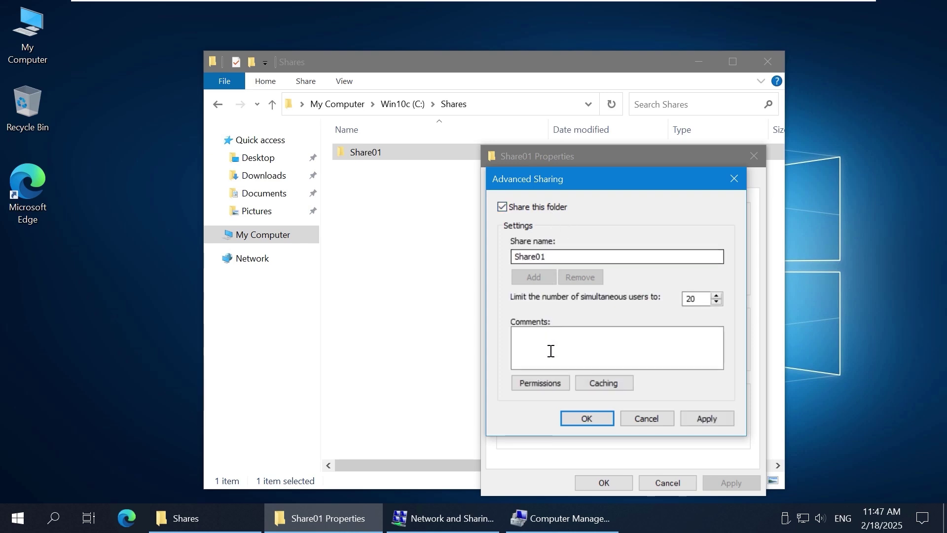
{"action": "left_click", "coordinate": [541, 384]}
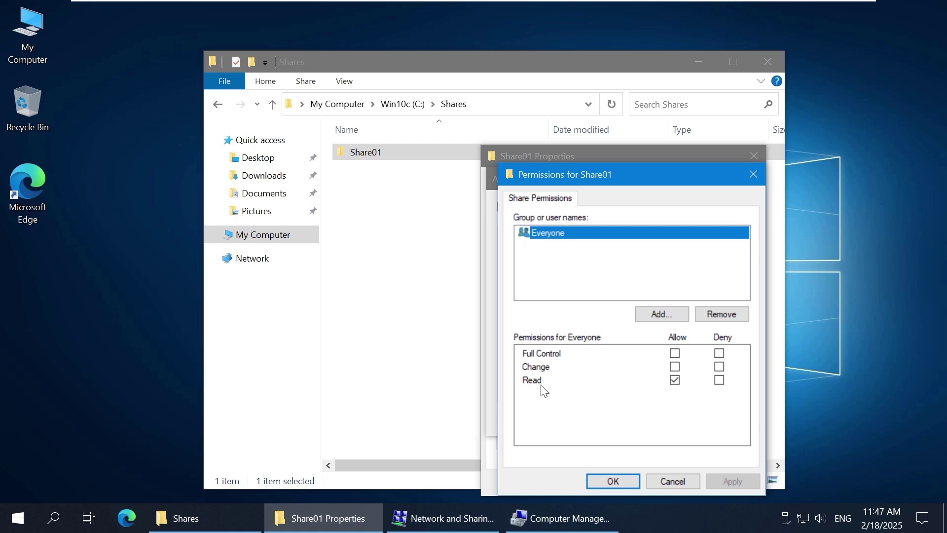
Step: Grant sharegroup1 Full Control on Share01 and remove Everyone from the permissions
{"action": "left_click", "coordinate": [669, 313]}
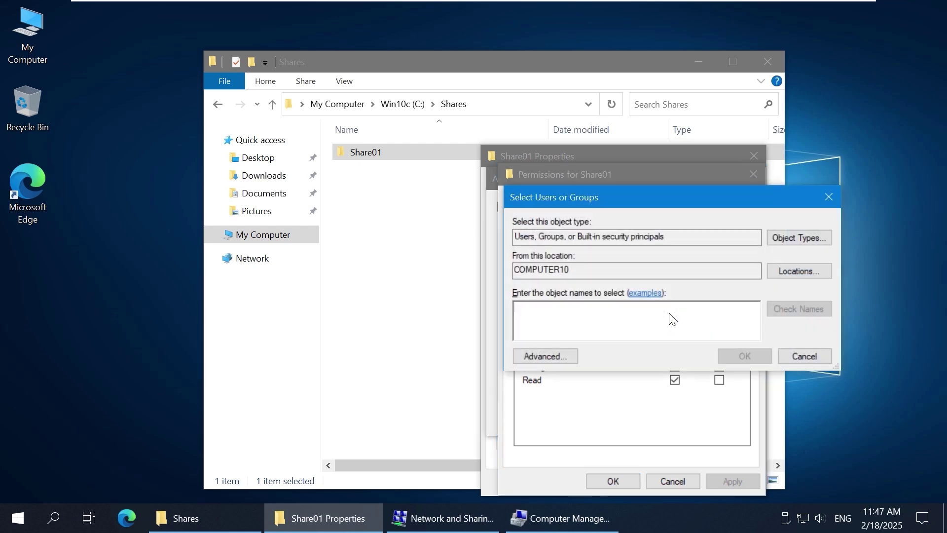
{"action": "type", "text": "share01"}
{"action": "key", "text": "BackSpace"}
{"action": "key", "text": "BackSpace"}
{"action": "type", "text": "group1"}
{"action": "left_click", "coordinate": [780, 309]}
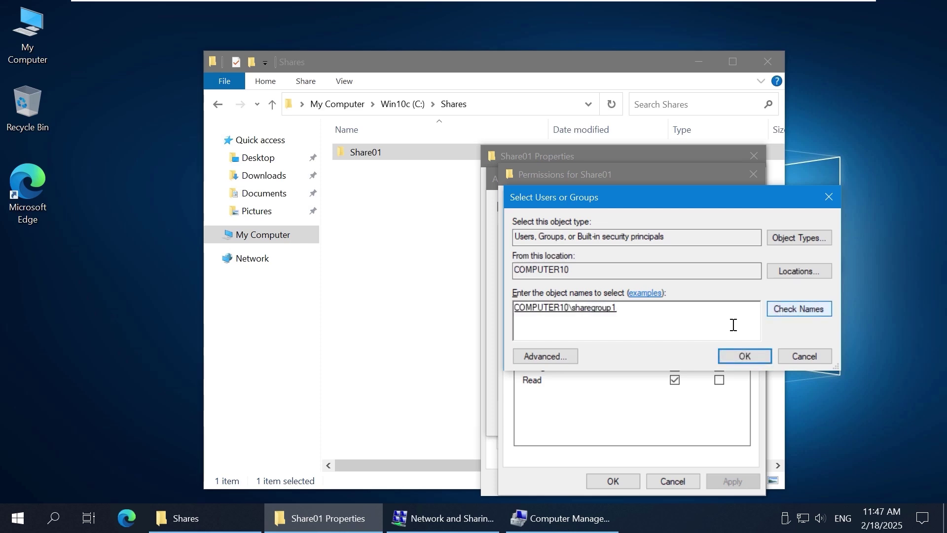
{"action": "left_click", "coordinate": [741, 358]}
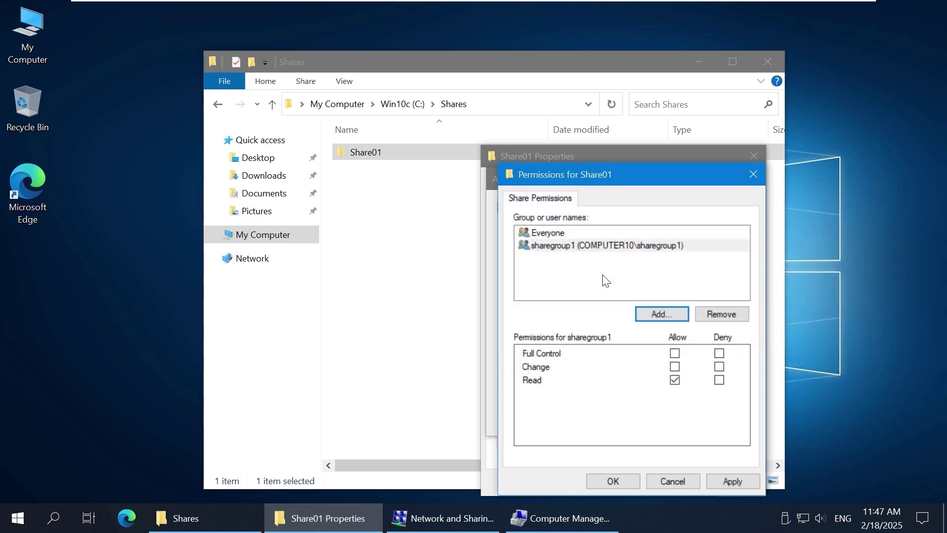
{"action": "left_click", "coordinate": [598, 247]}
{"action": "left_click", "coordinate": [675, 353]}
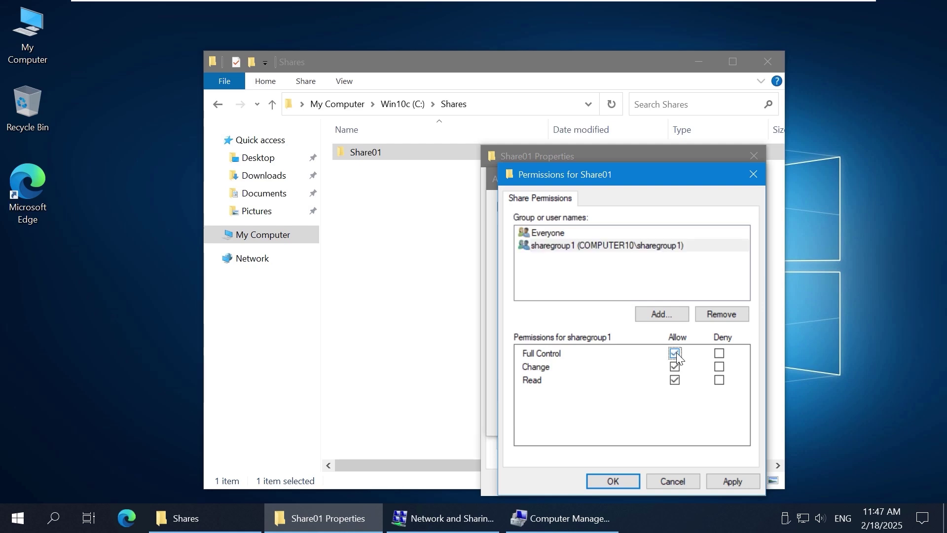
{"action": "left_click", "coordinate": [577, 234]}
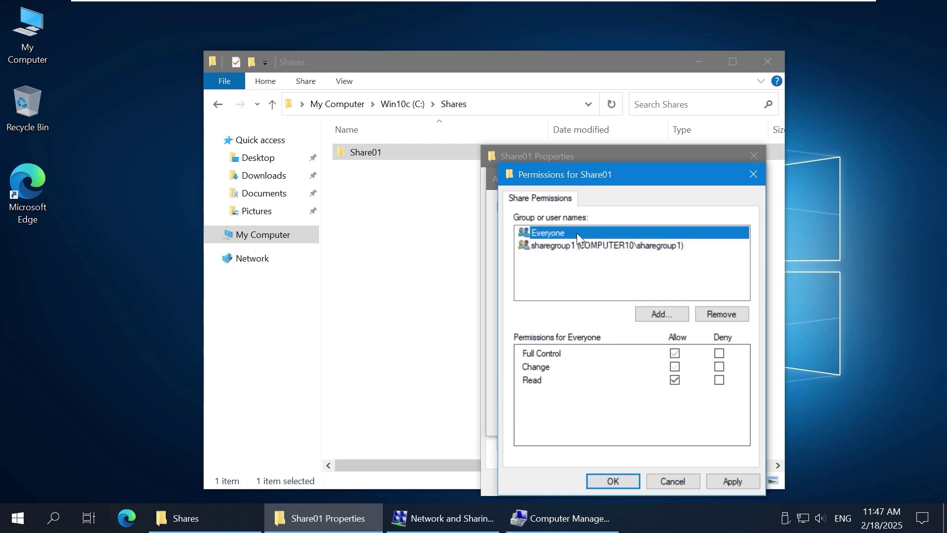
{"action": "left_click", "coordinate": [722, 315]}
Step: Add user14 with Read share permission and apply the sharing settings
{"action": "left_click", "coordinate": [682, 313]}
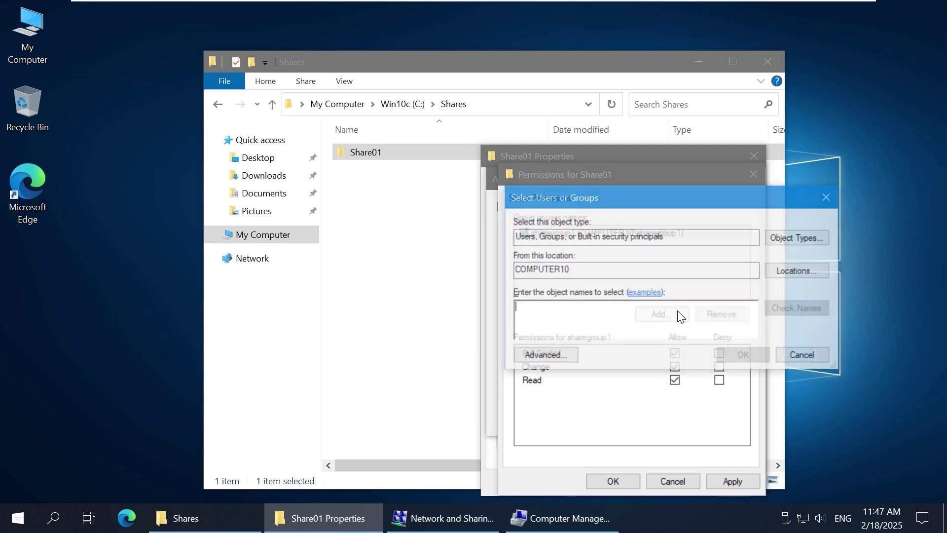
{"action": "type", "text": "user14"}
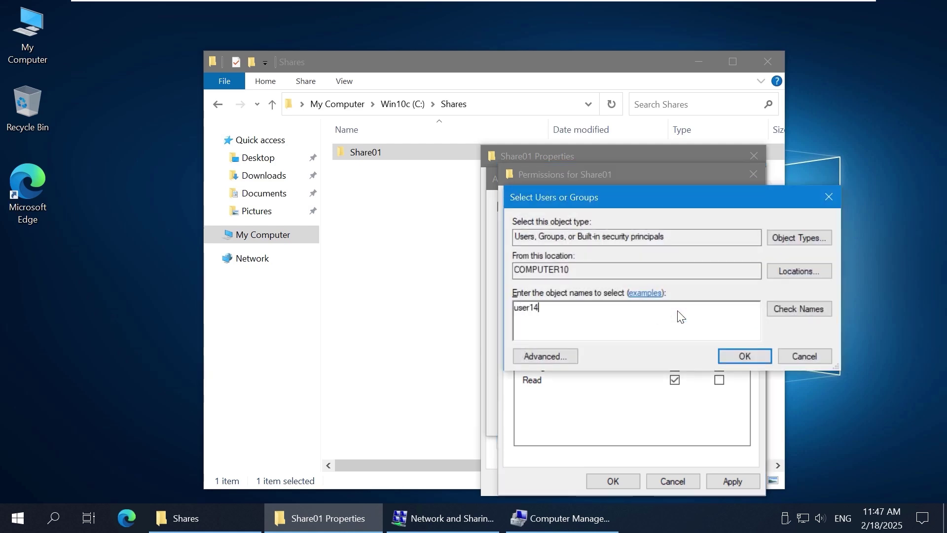
{"action": "left_click", "coordinate": [782, 308]}
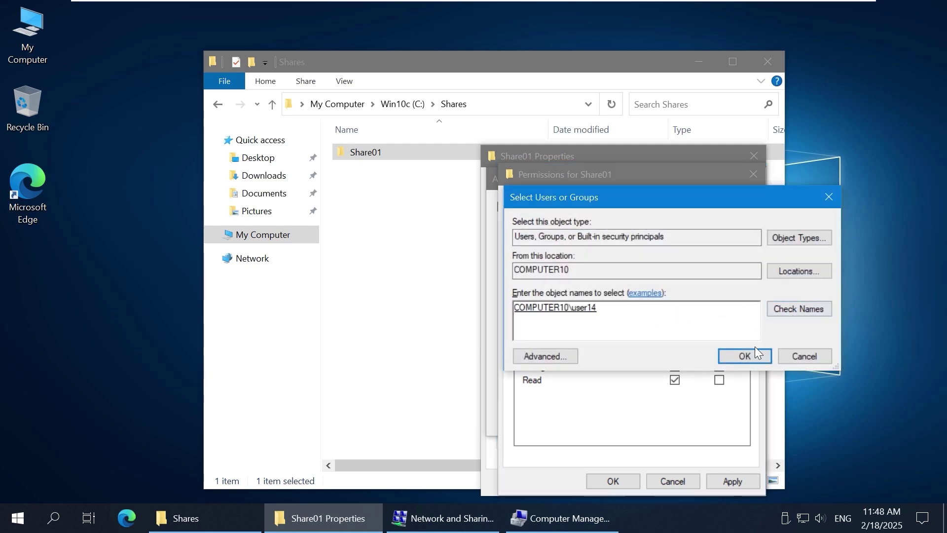
{"action": "left_click", "coordinate": [746, 357]}
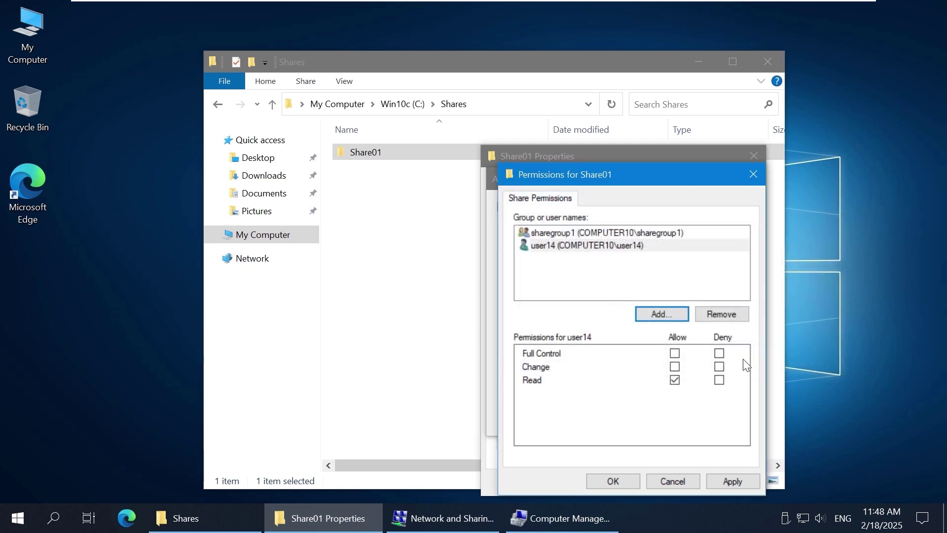
{"action": "left_click", "coordinate": [669, 251]}
{"action": "key", "text": "Up"}
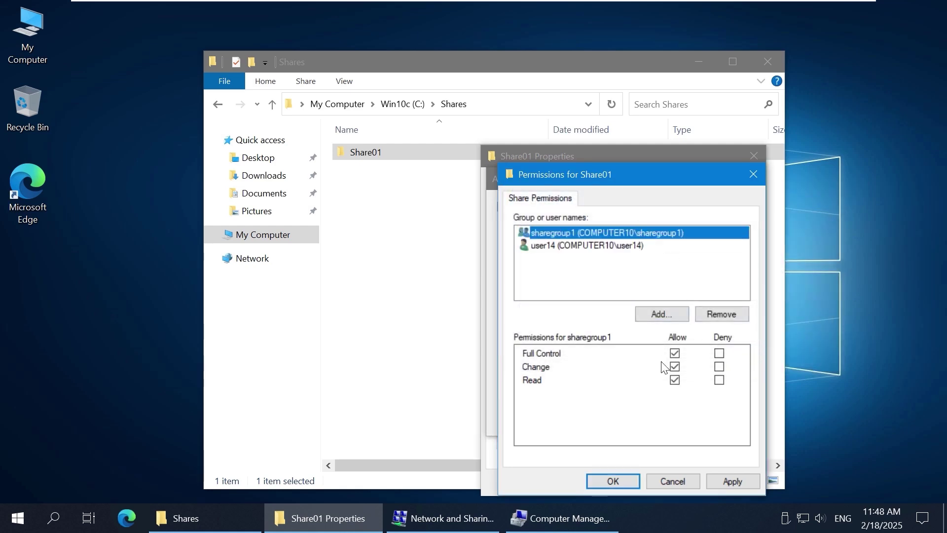
{"action": "left_click", "coordinate": [572, 251]}
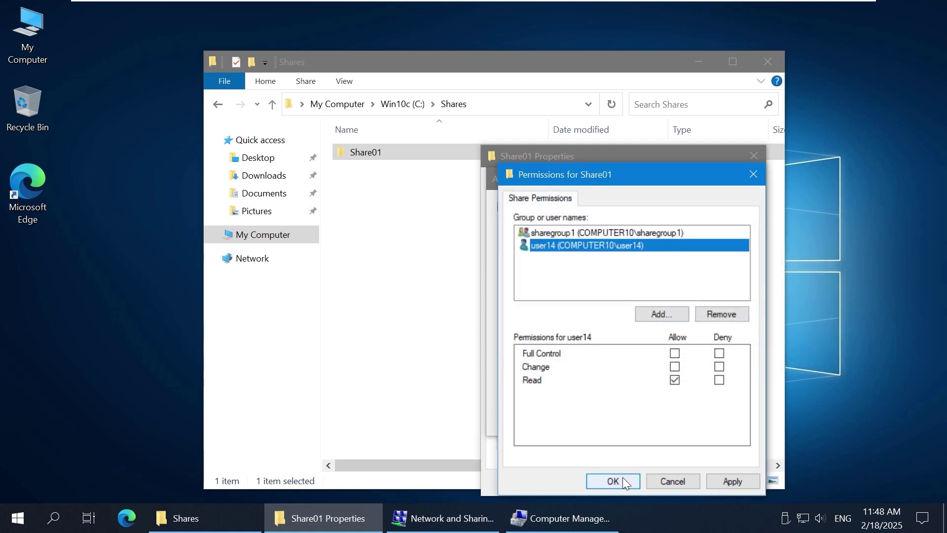
{"action": "left_click", "coordinate": [623, 478]}
{"action": "left_click", "coordinate": [603, 414]}
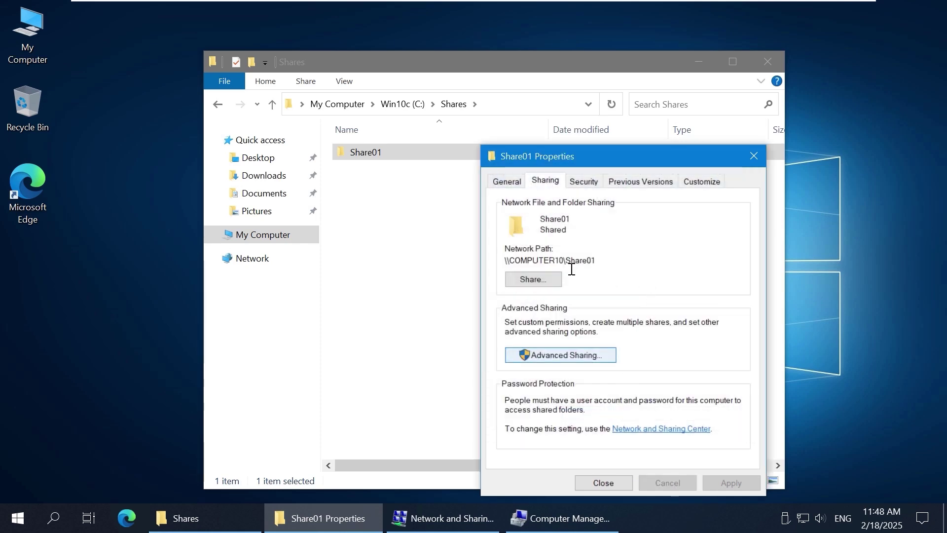
Step: Add sharegroup1 to Share01's NTFS security permissions and allow it Full control
{"action": "left_click", "coordinate": [584, 181]}
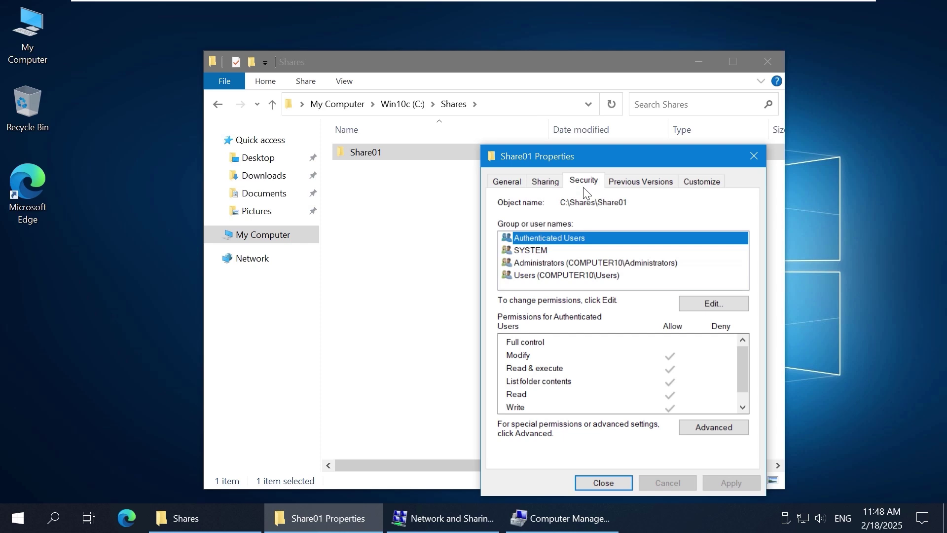
{"action": "left_click", "coordinate": [714, 303]}
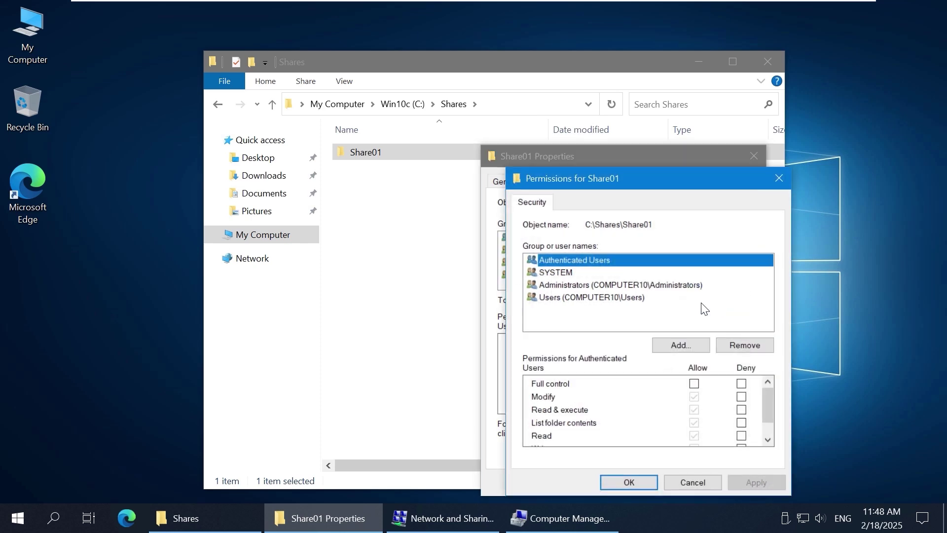
{"action": "left_click", "coordinate": [681, 343]}
{"action": "type", "text": "sharegroup1"}
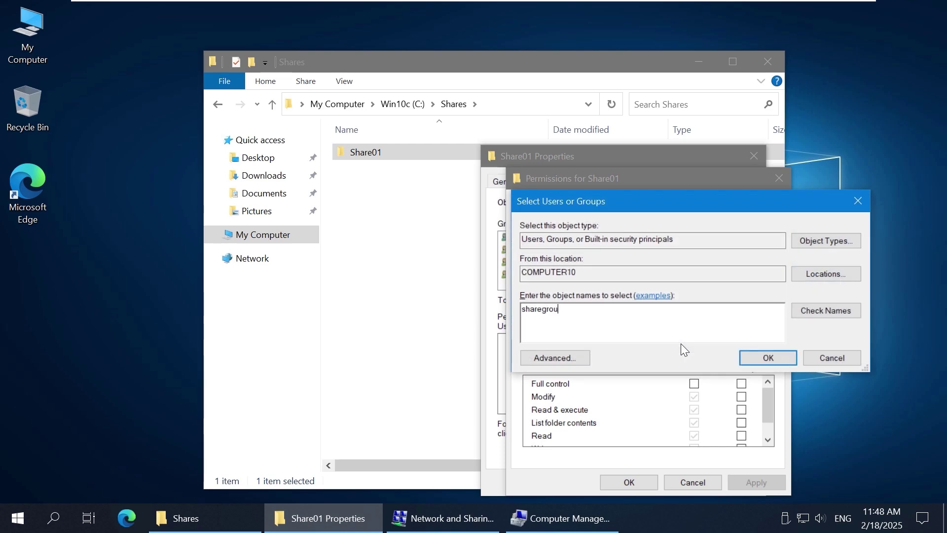
{"action": "left_click", "coordinate": [814, 309]}
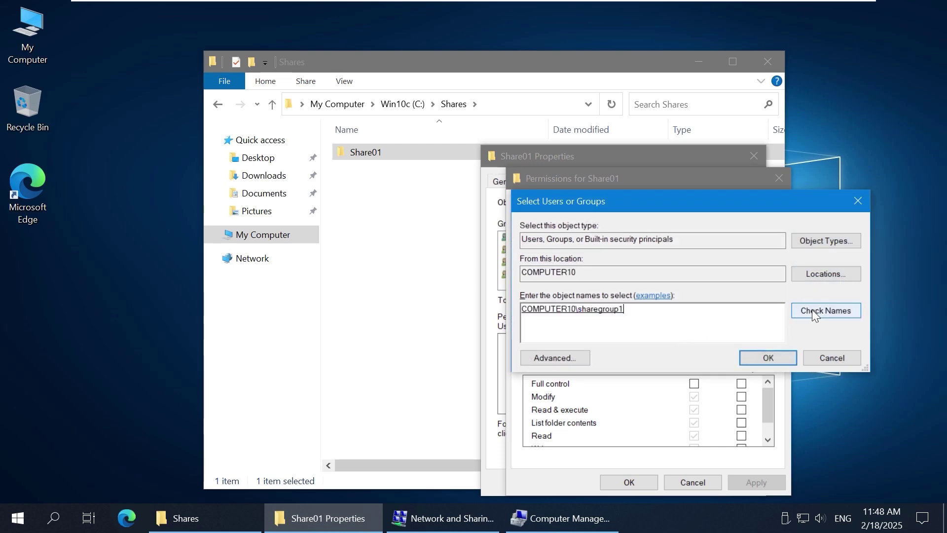
{"action": "left_click", "coordinate": [767, 352]}
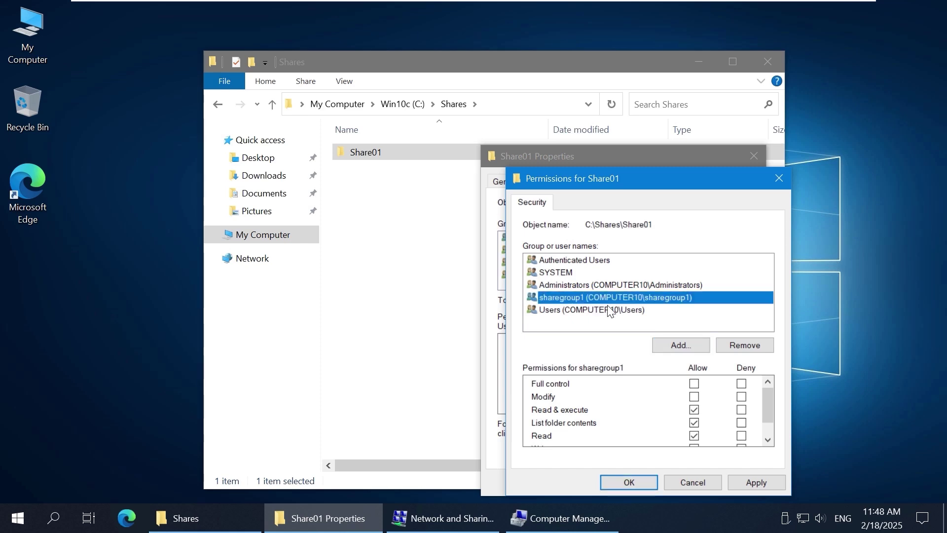
{"action": "left_click", "coordinate": [695, 384]}
{"action": "left_click", "coordinate": [694, 384]}
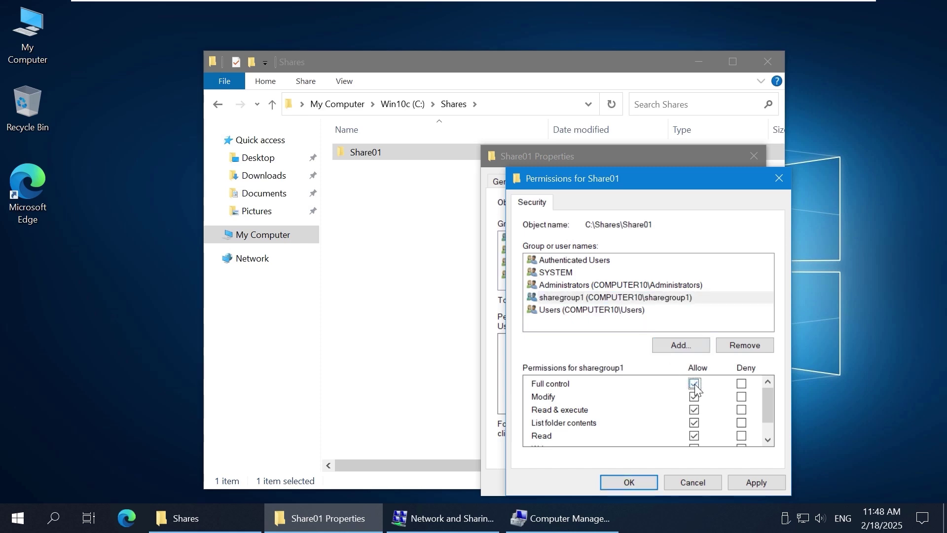
Step: Add the local account user14 to the Share01 permissions and apply the changes
{"action": "left_click", "coordinate": [667, 348]}
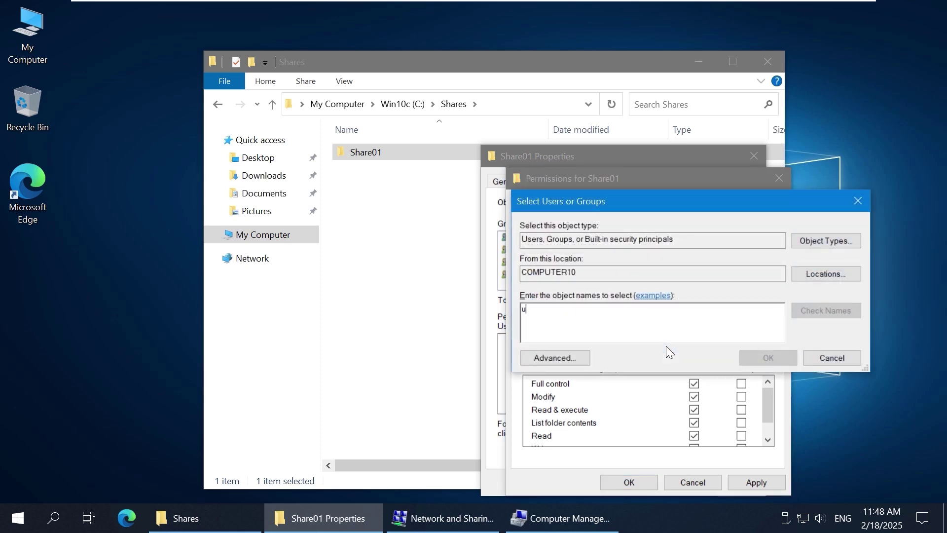
{"action": "type", "text": "user14"}
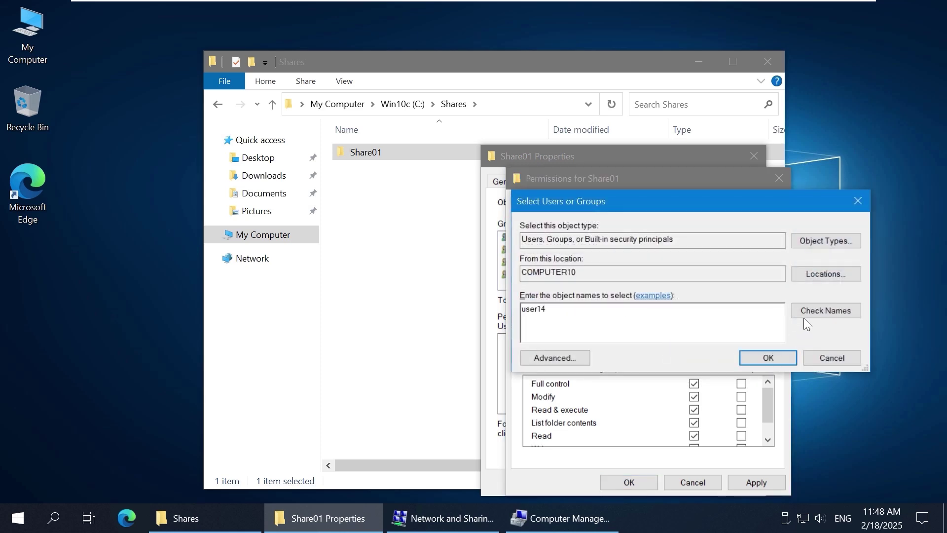
{"action": "left_click", "coordinate": [813, 310]}
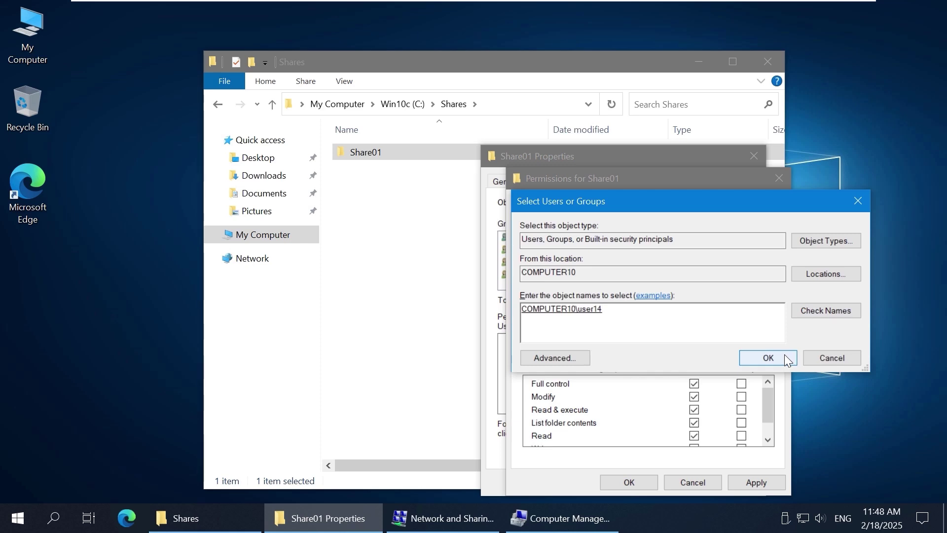
{"action": "left_click", "coordinate": [784, 354]}
{"action": "left_click", "coordinate": [614, 322]}
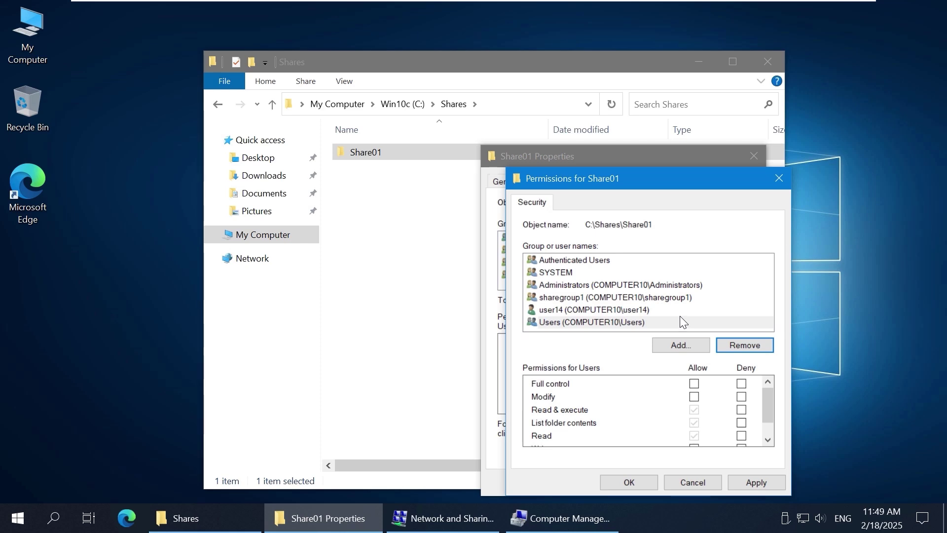
{"action": "left_click", "coordinate": [680, 315]}
{"action": "left_click", "coordinate": [652, 322]}
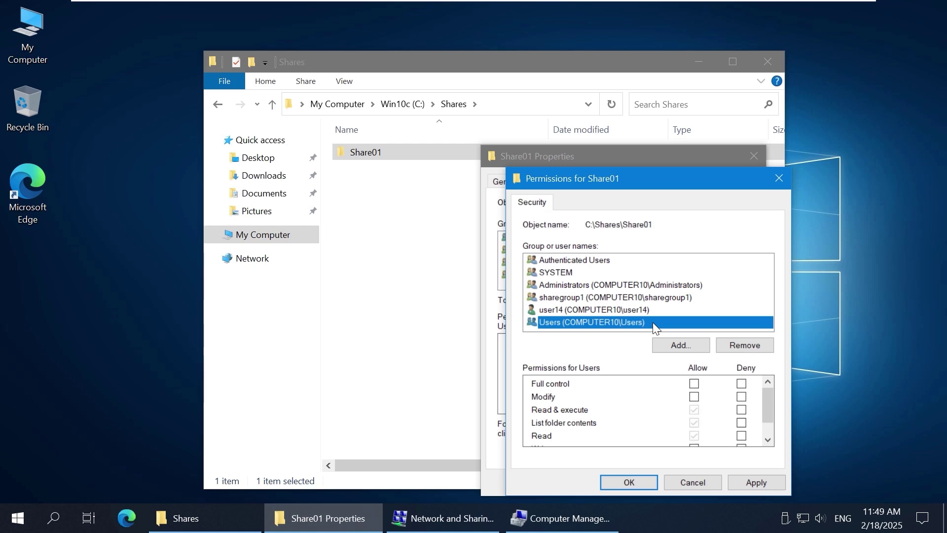
{"action": "left_click", "coordinate": [637, 484]}
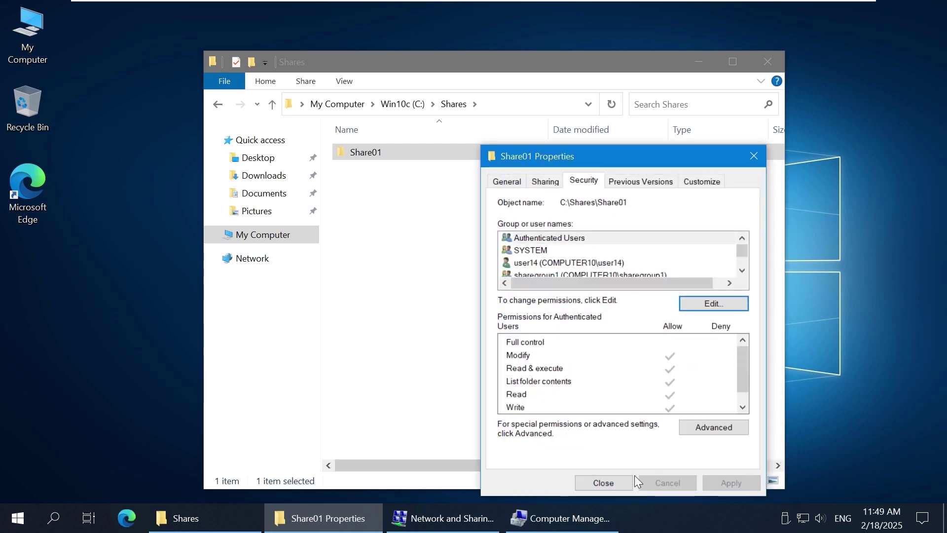
Step: Check the network path \\COMPUTER10\Share01 on the Sharing tab and close Share01's properties
{"action": "left_click", "coordinate": [546, 181]}
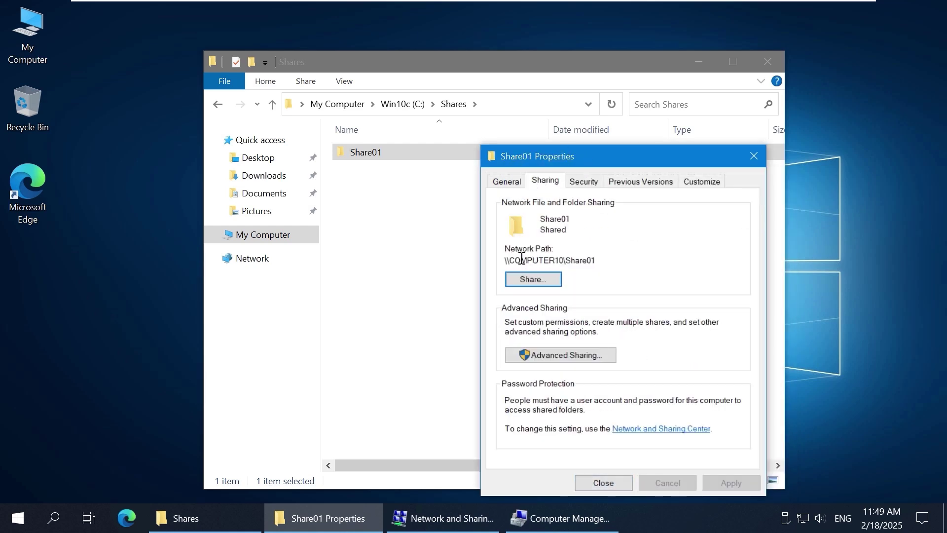
{"action": "left_click_drag", "start_coordinate": [503, 260], "coordinate": [630, 259]}
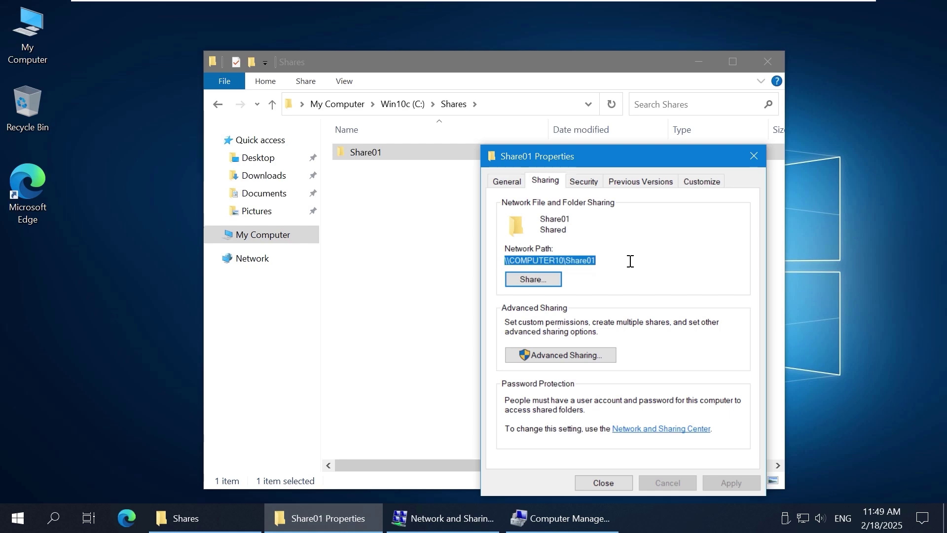
{"action": "left_click", "coordinate": [630, 261]}
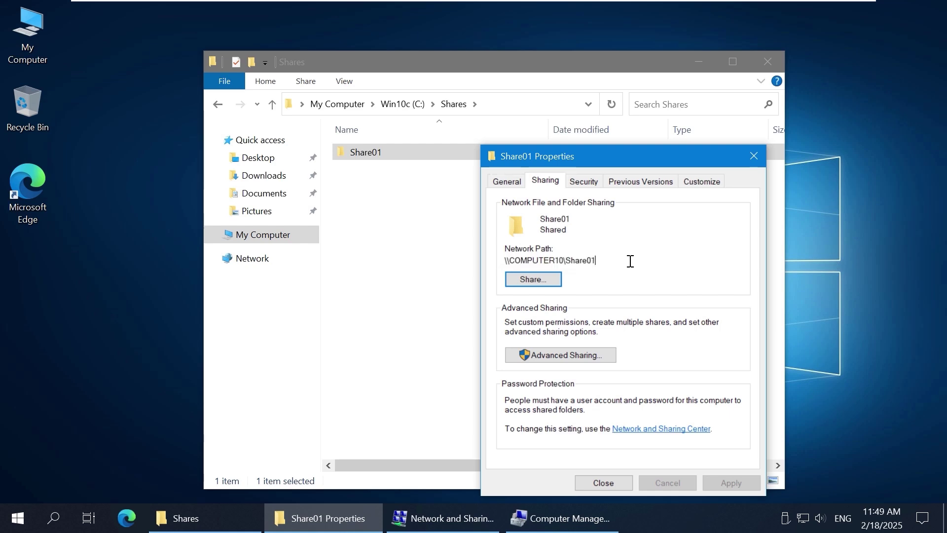
{"action": "left_click", "coordinate": [597, 481]}
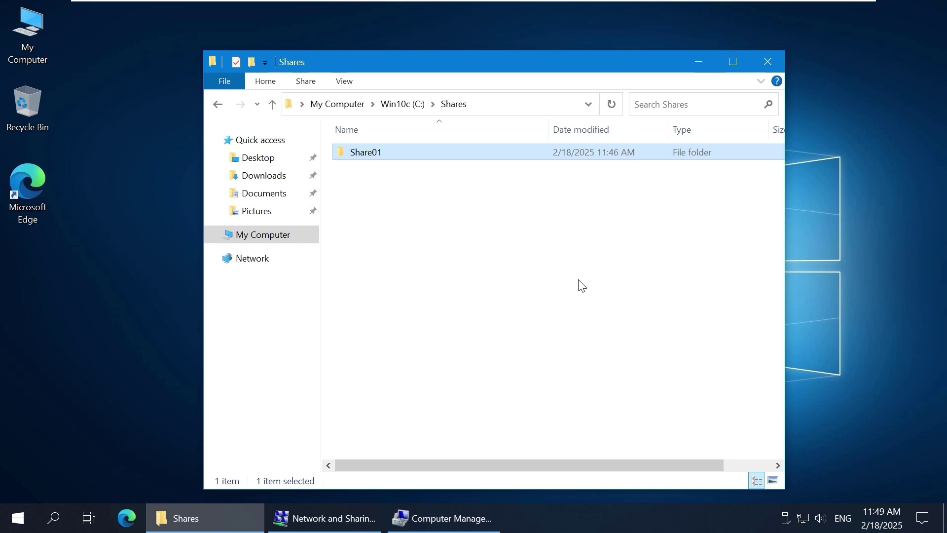
Step: Launch Command Prompt as administrator from the Start search
{"action": "left_click", "coordinate": [18, 524]}
{"action": "type", "text": "cmd"}
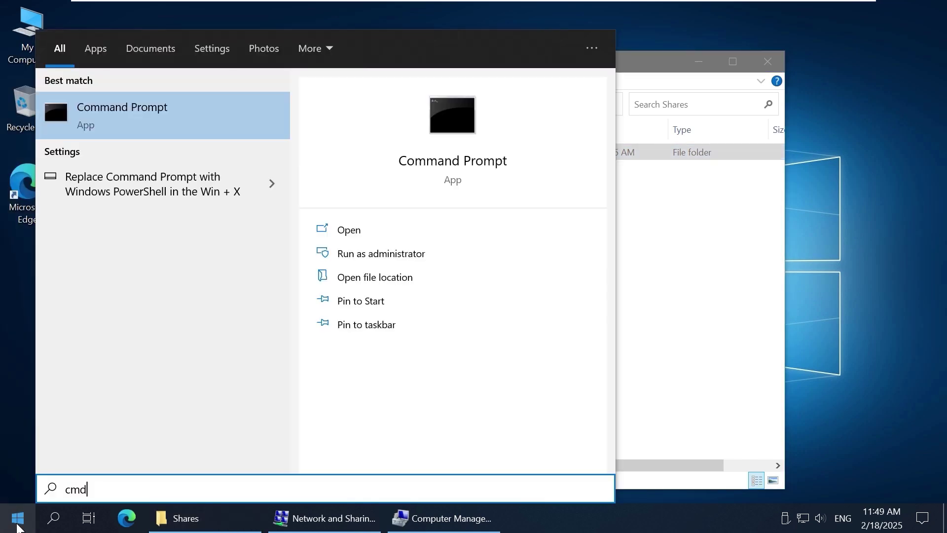
{"action": "key", "text": "ctrl+shift+Return"}
Step: Run ipconfig and net share, confirming IP 192.168.101.209 and Share01 at C:\Shares\Share01
{"action": "type", "text": "ipconfig"}
{"action": "key", "text": "Return"}
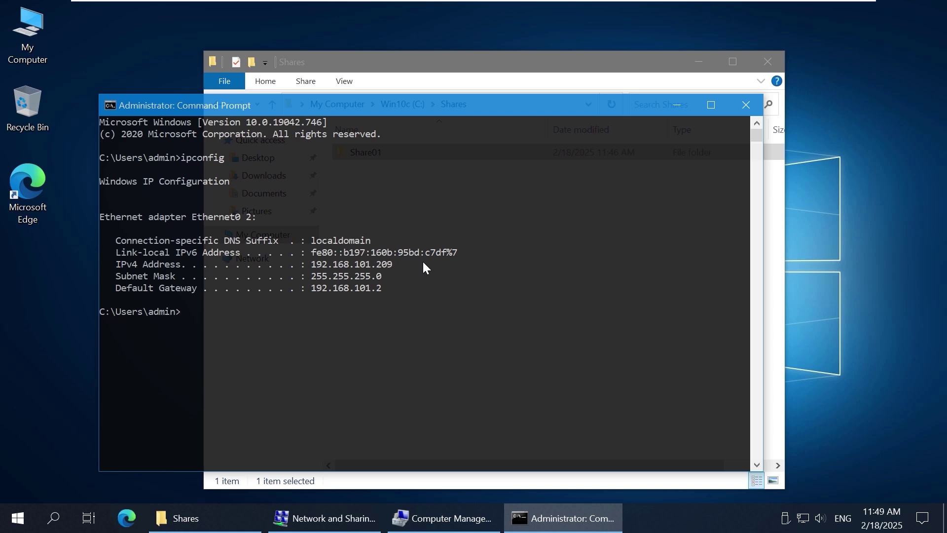
{"action": "type", "text": "net shar"}
{"action": "type", "text": "e"}
{"action": "key", "text": "Return"}
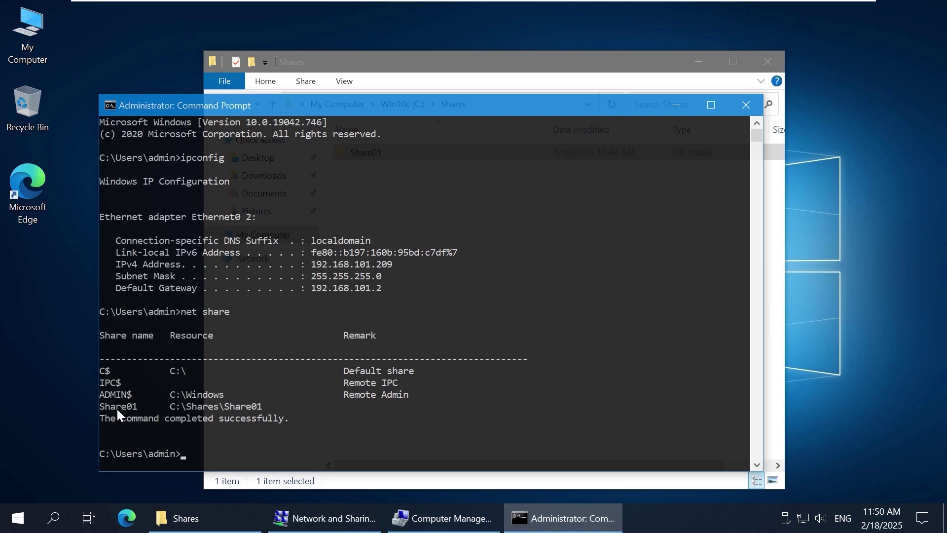
{"action": "left_click_drag", "start_coordinate": [100, 405], "coordinate": [272, 404]}
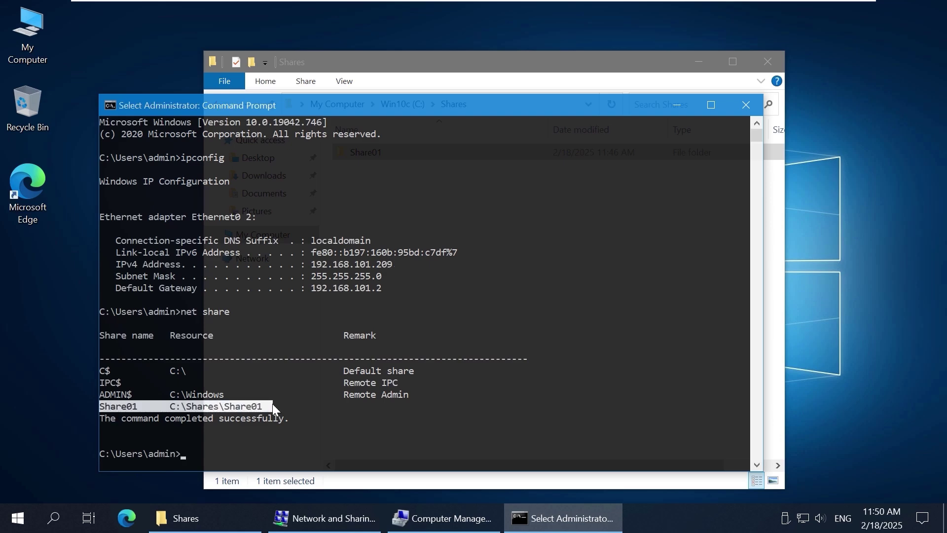
{"action": "left_click_drag", "start_coordinate": [313, 262], "coordinate": [409, 262]}
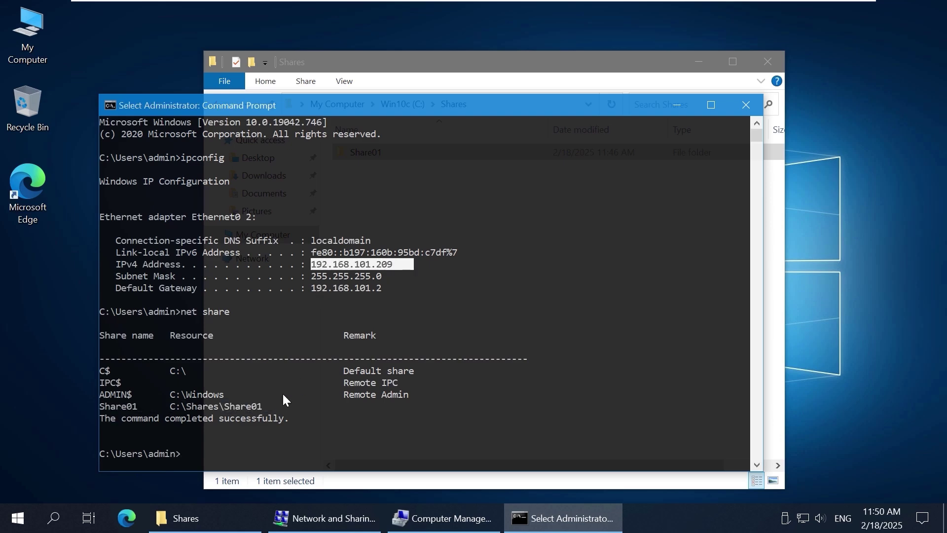
{"action": "left_click", "coordinate": [285, 406]}
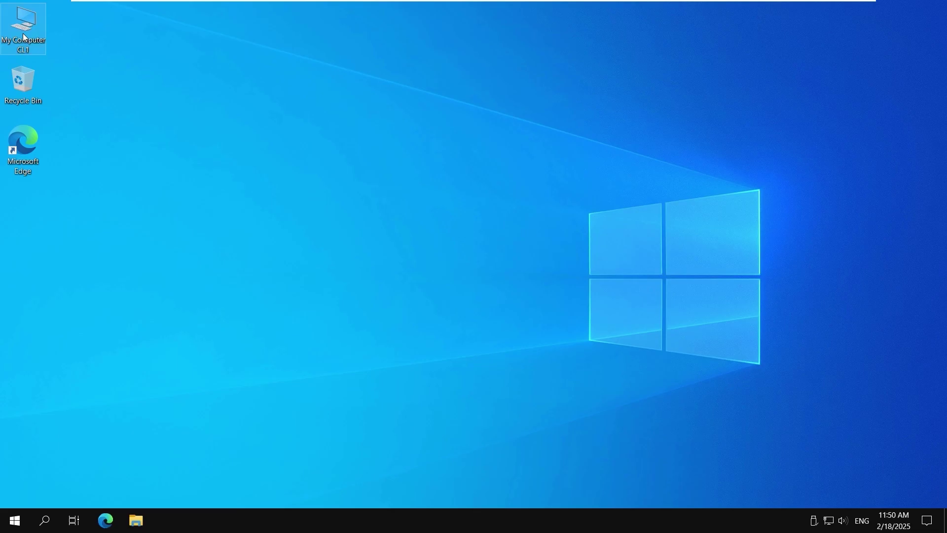
Step: From My Computer CL1 on the client, browse to \\192.168.101.209 and sign in as user12
{"action": "double_click", "coordinate": [23, 37]}
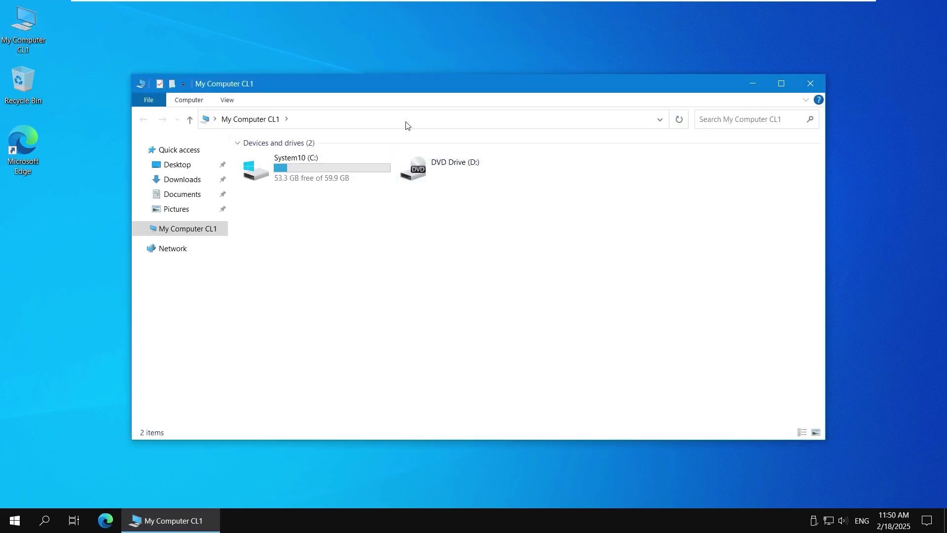
{"action": "left_click", "coordinate": [406, 125]}
{"action": "type", "text": "\\\\1"}
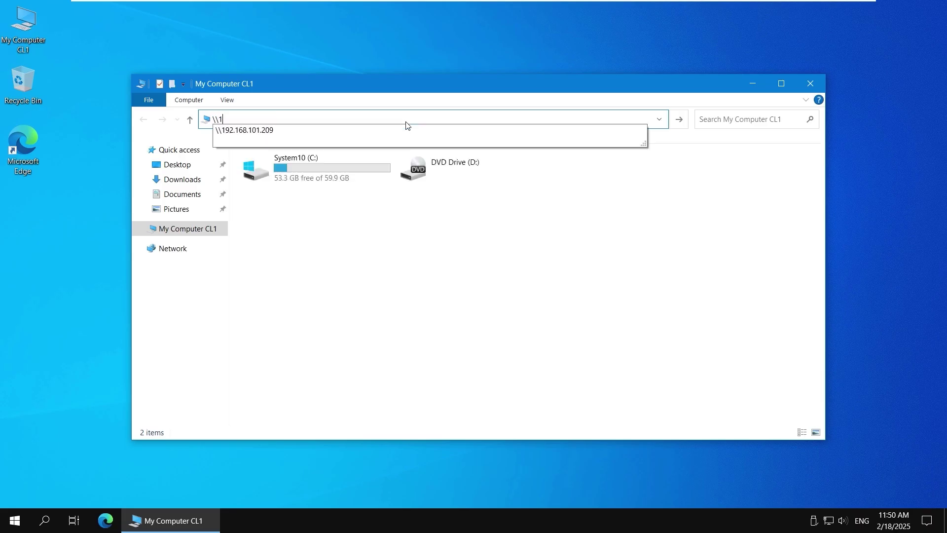
{"action": "type", "text": "92.168.101.209"}
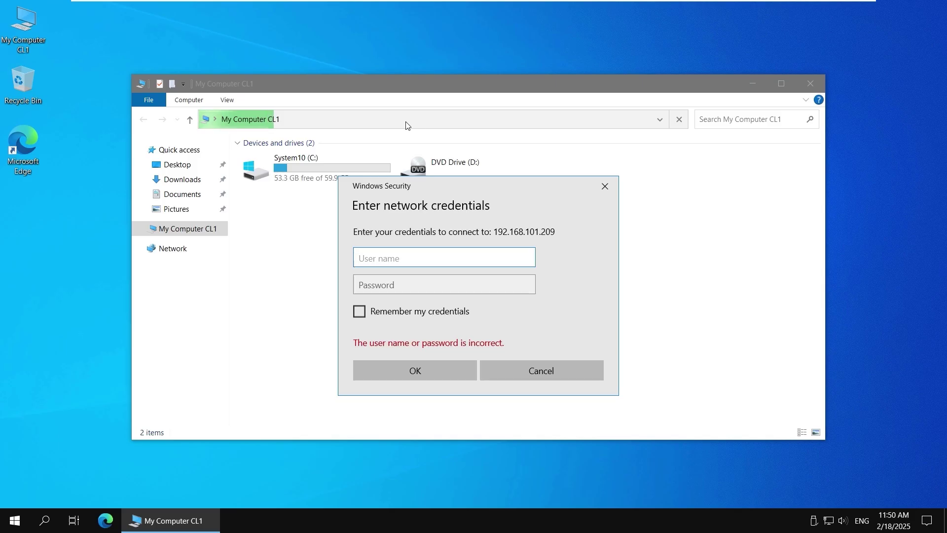
{"action": "type", "text": "user"}
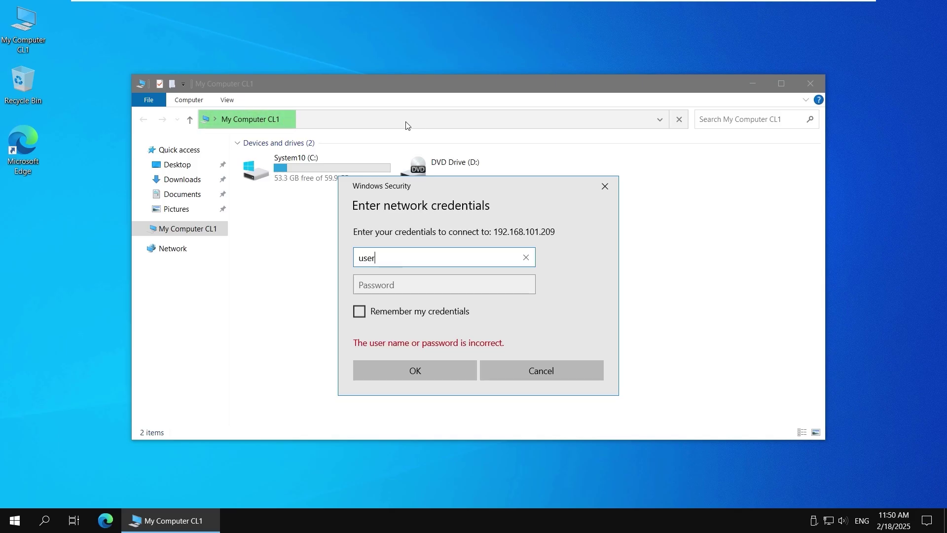
{"action": "type", "text": "1"}
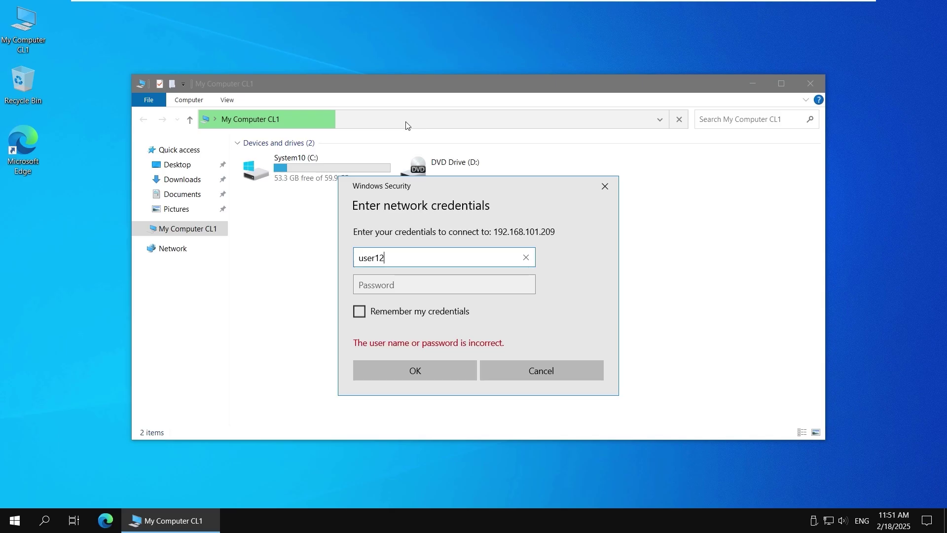
{"action": "type", "text": "2"}
{"action": "key", "text": "Tab"}
{"action": "type", "text": "•••••"}
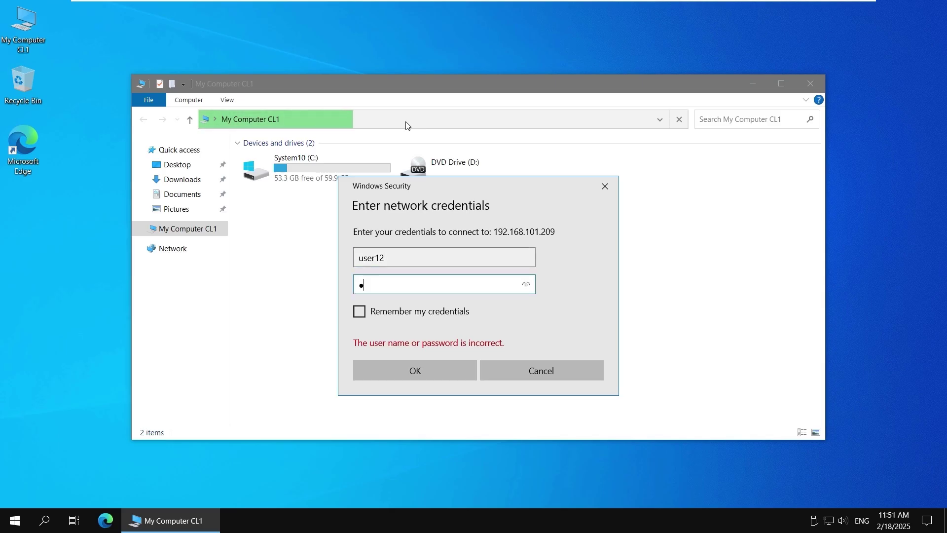
{"action": "type", "text": "••••••"}
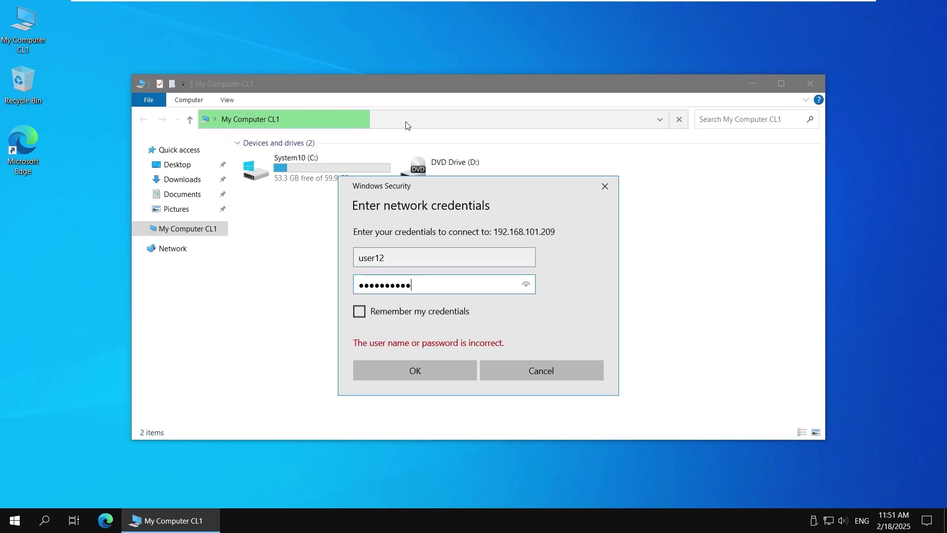
{"action": "left_click", "coordinate": [443, 370]}
Step: Open the Share01 share and create a new folder named Test01
{"action": "left_click", "coordinate": [304, 165]}
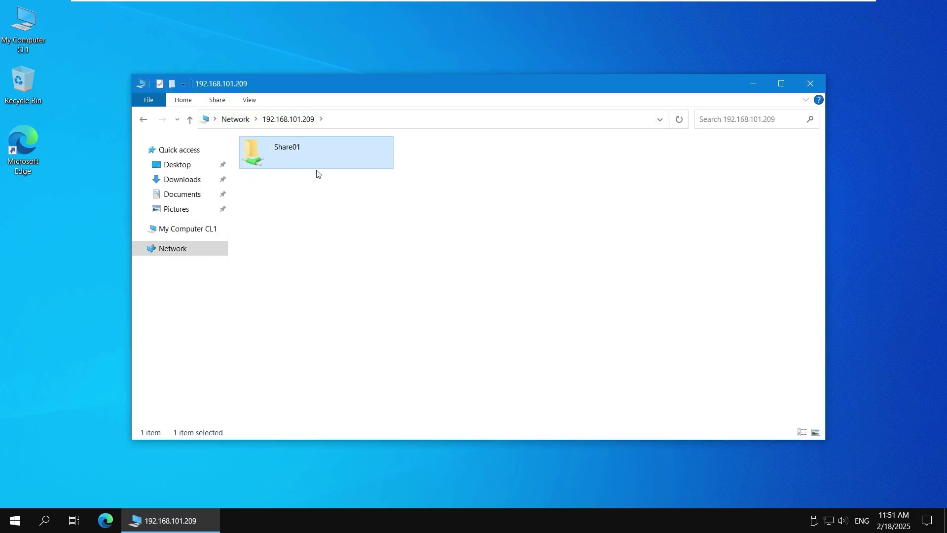
{"action": "double_click", "coordinate": [315, 146]}
{"action": "right_click", "coordinate": [317, 177]}
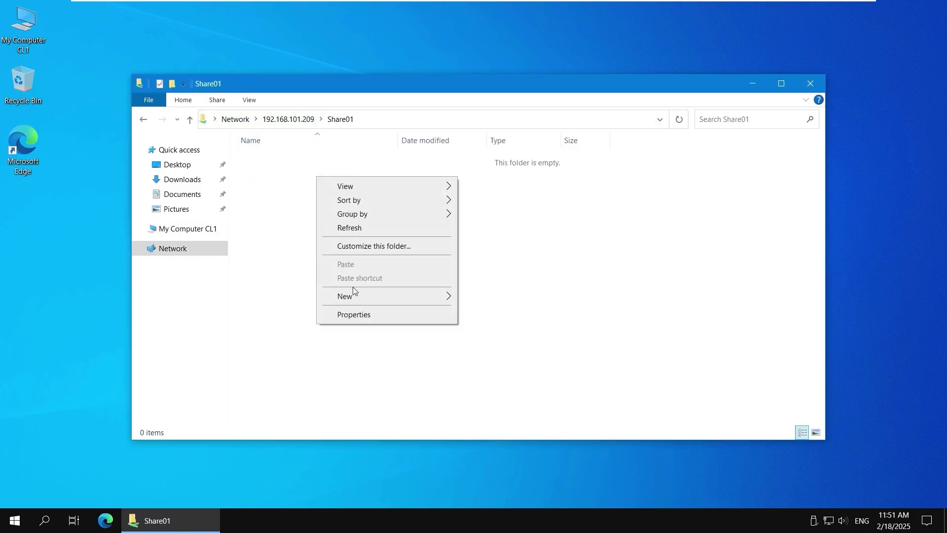
{"action": "mouse_move", "coordinate": [353, 297]}
{"action": "left_click", "coordinate": [536, 300]}
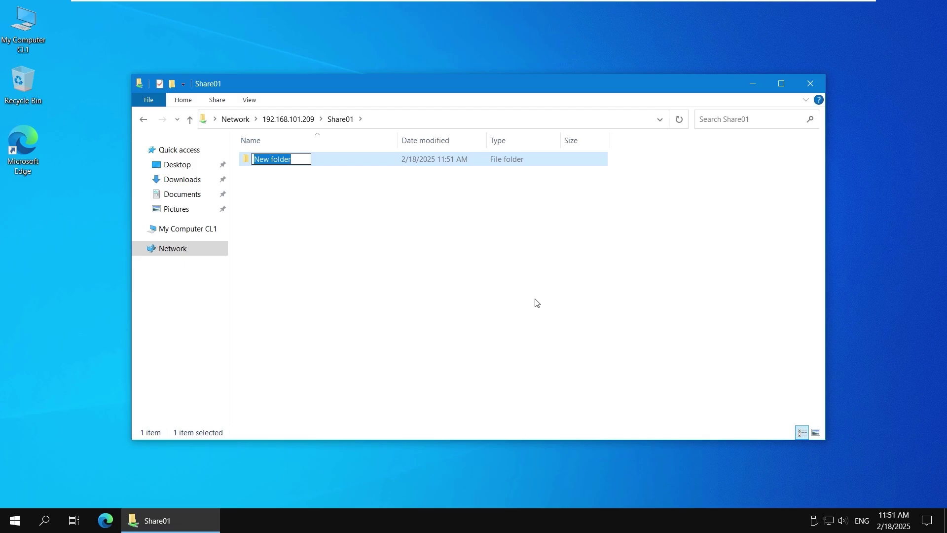
{"action": "type", "text": "Test01"}
{"action": "key", "text": "Return"}
{"action": "key", "text": "Return"}
Step: In Test01, create Text01.txt containing 'NAKIVO Backup & Replication' and save it
{"action": "right_click", "coordinate": [414, 218]}
{"action": "mouse_move", "coordinate": [472, 350]}
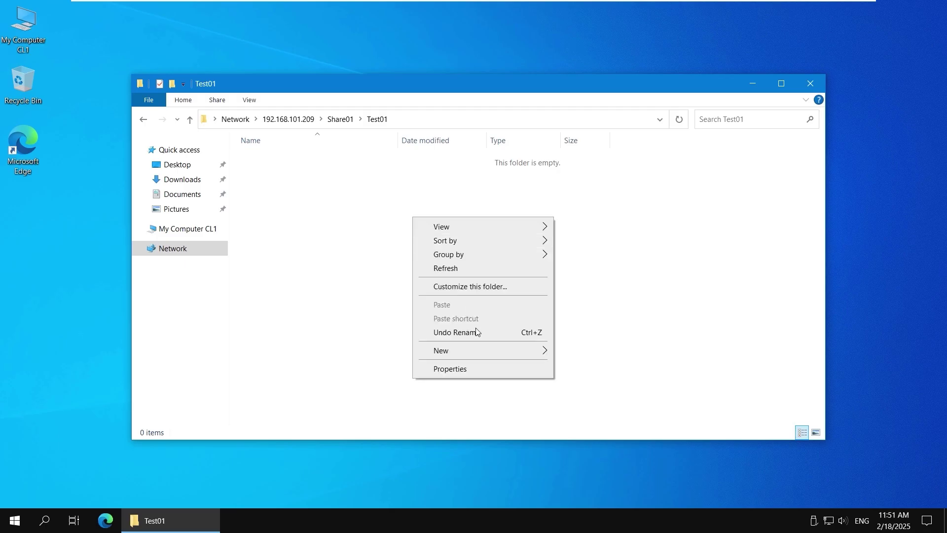
{"action": "left_click", "coordinate": [592, 426]}
{"action": "type", "text": "Text01"}
{"action": "key", "text": "Return"}
{"action": "key", "text": "Return"}
{"action": "type", "text": "NAKIVO Backup & Replication"}
{"action": "key", "text": "ctrl+s"}
Step: Close Text01.txt, reopen it to verify its contents, and close it again
{"action": "left_click", "coordinate": [92, 104]}
{"action": "left_click", "coordinate": [107, 207]}
{"action": "double_click", "coordinate": [279, 160]}
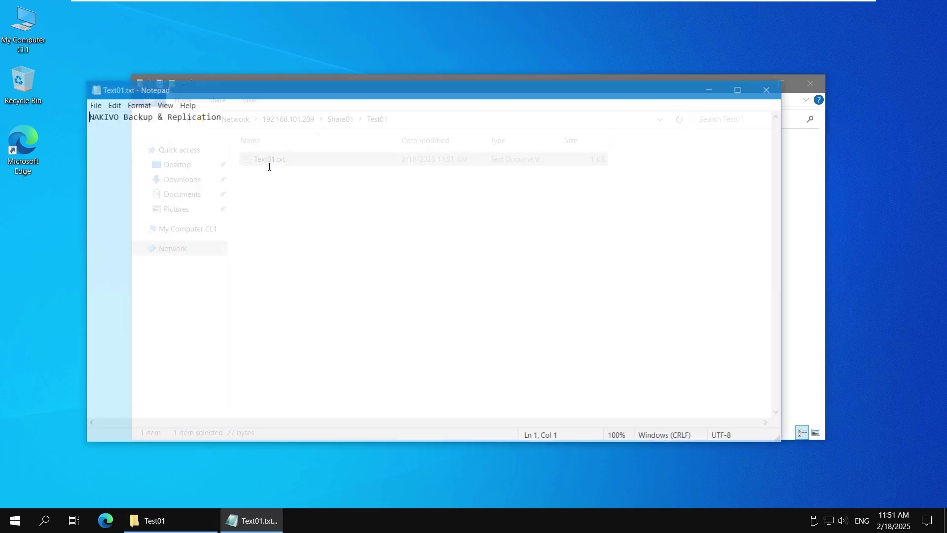
{"action": "left_click", "coordinate": [768, 84]}
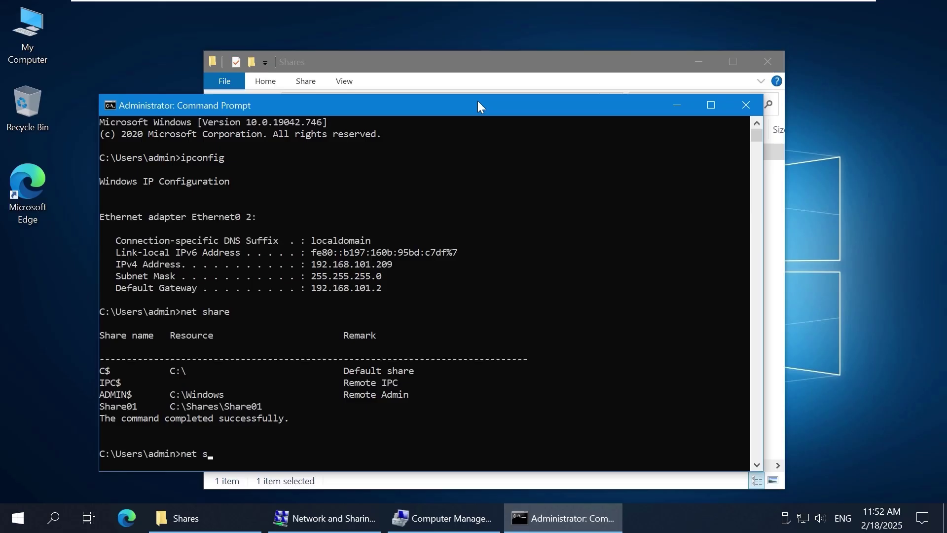
{"action": "type", "text": "e"}
{"action": "type", "text": "s"}
{"action": "type", "text": "sions"}
Step: Run net sessions to confirm user12 connected from 192.168.101.210, then return to Computer Management
{"action": "key", "text": "Return"}
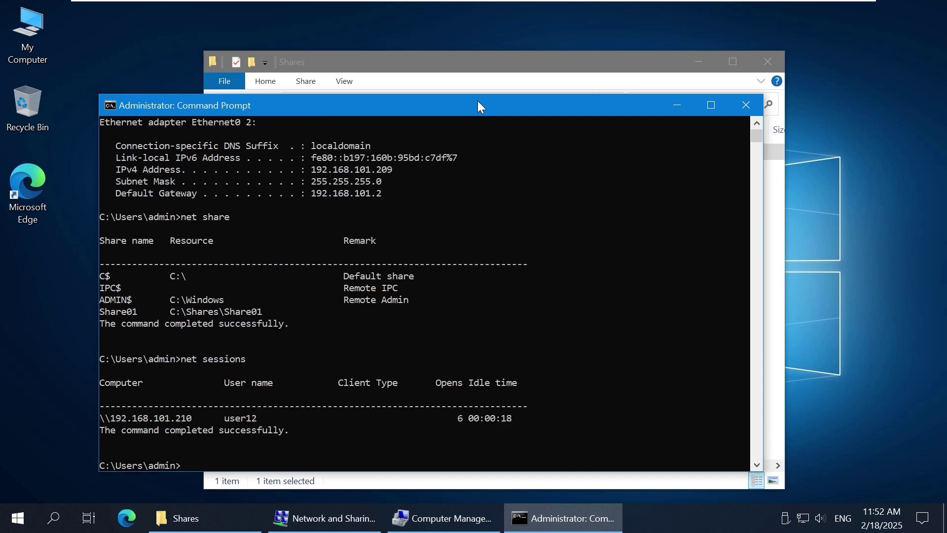
{"action": "left_click_drag", "start_coordinate": [105, 420], "coordinate": [278, 417]}
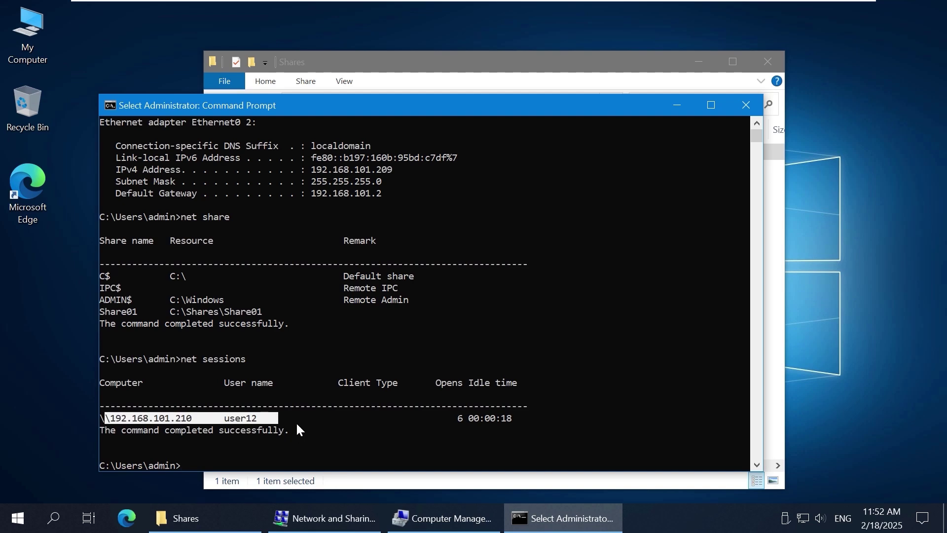
{"action": "left_click", "coordinate": [296, 419]}
{"action": "left_click", "coordinate": [444, 518]}
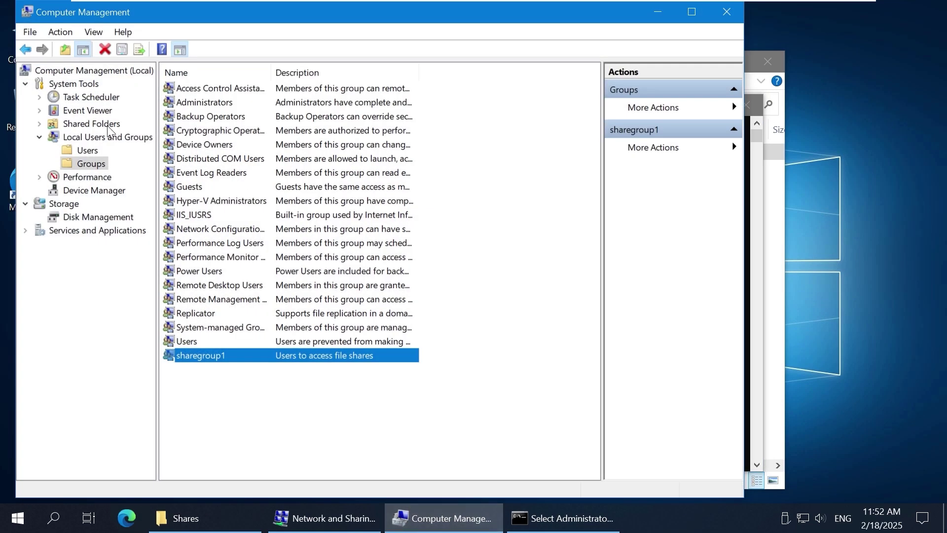
Step: Review Share01's open files under Shared Folders and close the client's session
{"action": "left_click", "coordinate": [40, 124]}
{"action": "left_click", "coordinate": [88, 138]}
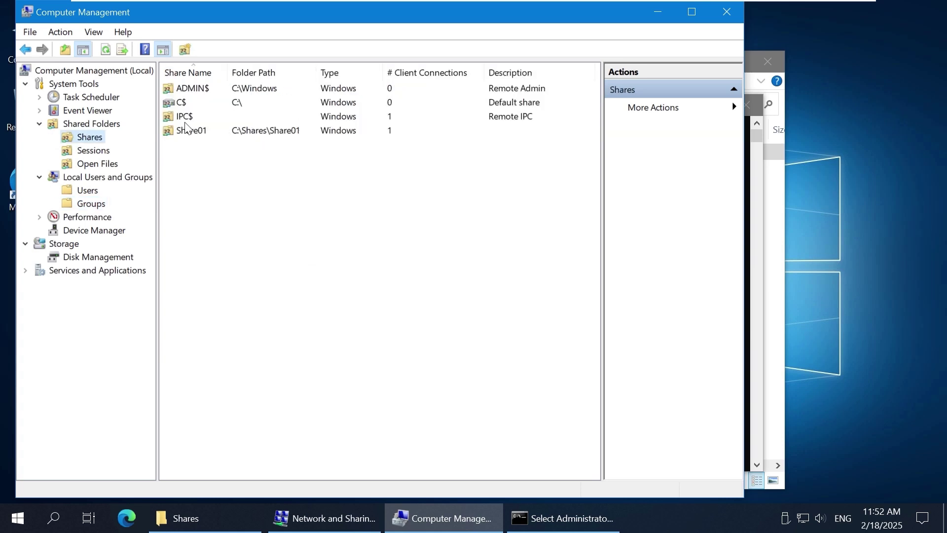
{"action": "left_click", "coordinate": [327, 133]}
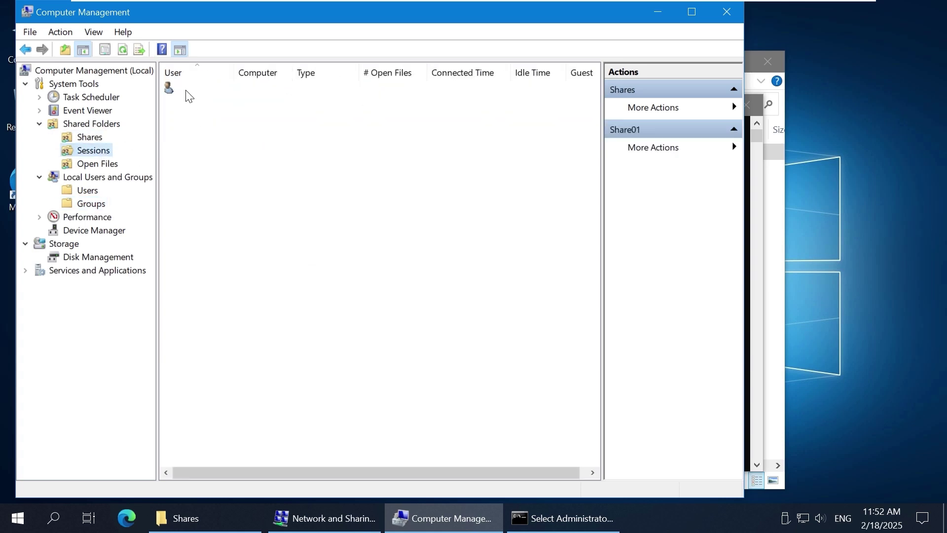
{"action": "left_click", "coordinate": [99, 163]}
{"action": "left_click_drag", "start_coordinate": [249, 72], "coordinate": [298, 73]}
{"action": "left_click", "coordinate": [101, 152]}
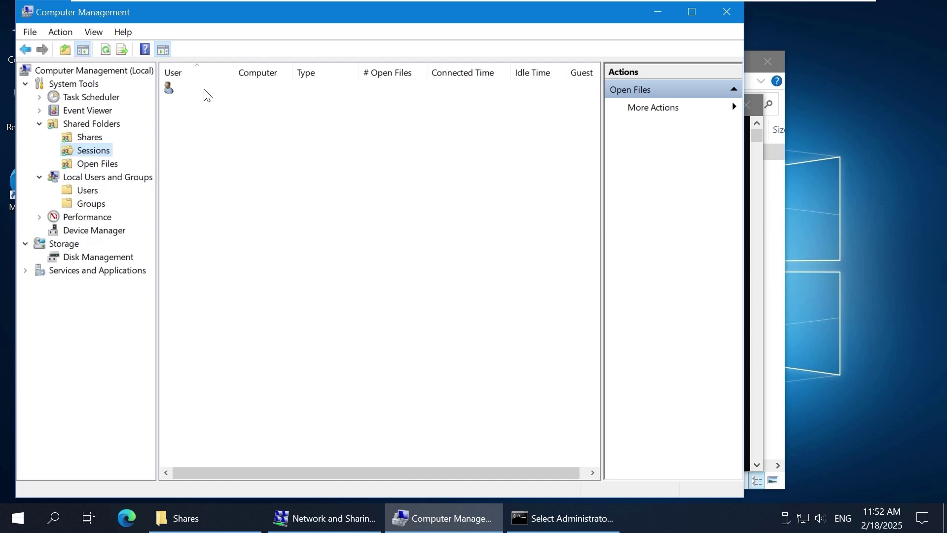
{"action": "right_click", "coordinate": [218, 88]}
{"action": "left_click", "coordinate": [280, 100]}
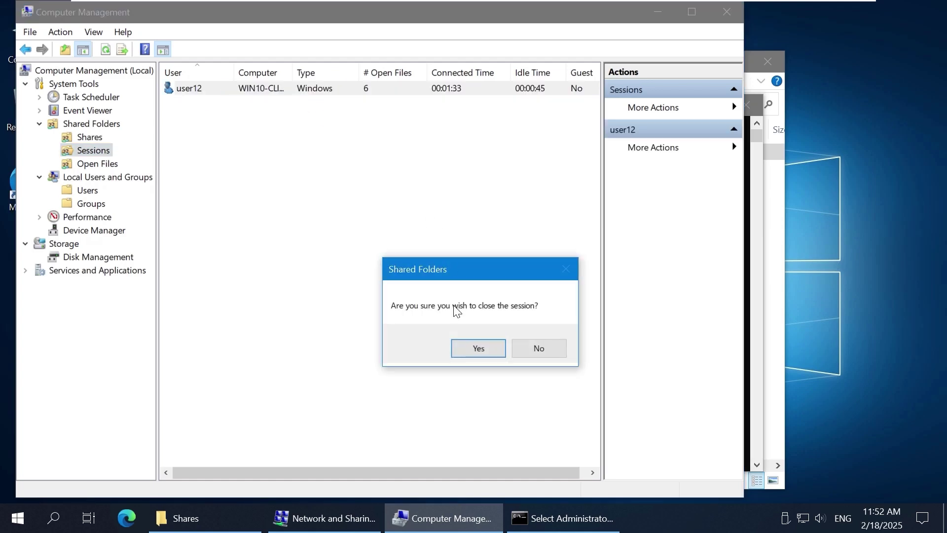
{"action": "left_click", "coordinate": [478, 348]}
Step: Restart the Server service from Services, then return to the client's My Computer CL1 window
{"action": "left_click", "coordinate": [89, 136]}
{"action": "left_click", "coordinate": [25, 270]}
{"action": "left_click", "coordinate": [71, 285]}
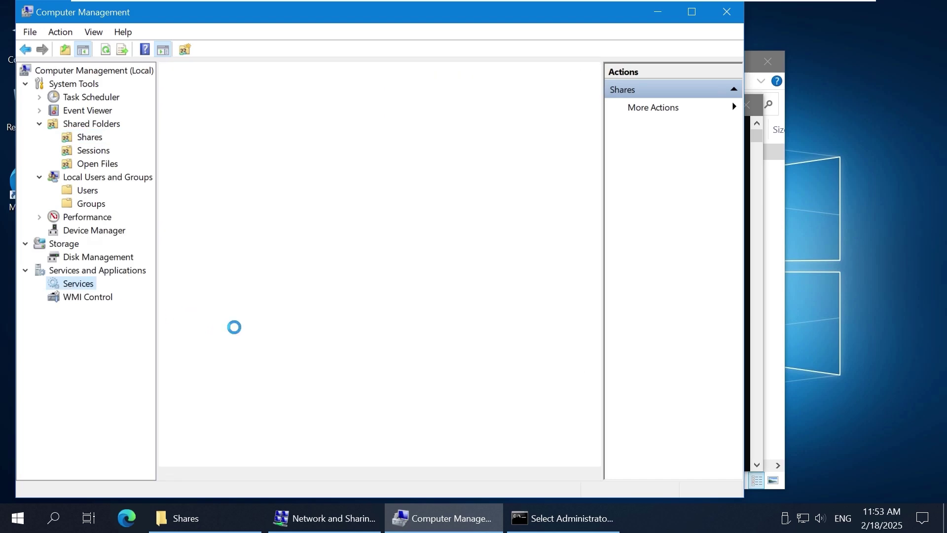
{"action": "left_click", "coordinate": [399, 334]}
{"action": "scroll", "coordinate": [402, 330], "scroll_direction": "down", "scroll_amount": 4}
{"action": "left_click", "coordinate": [400, 331]}
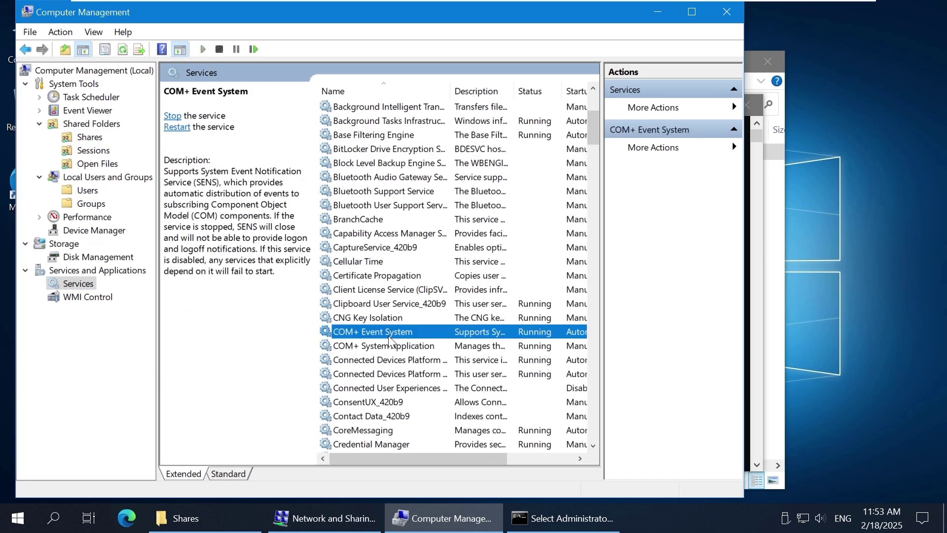
{"action": "key", "text": "s"}
{"action": "right_click", "coordinate": [341, 206]}
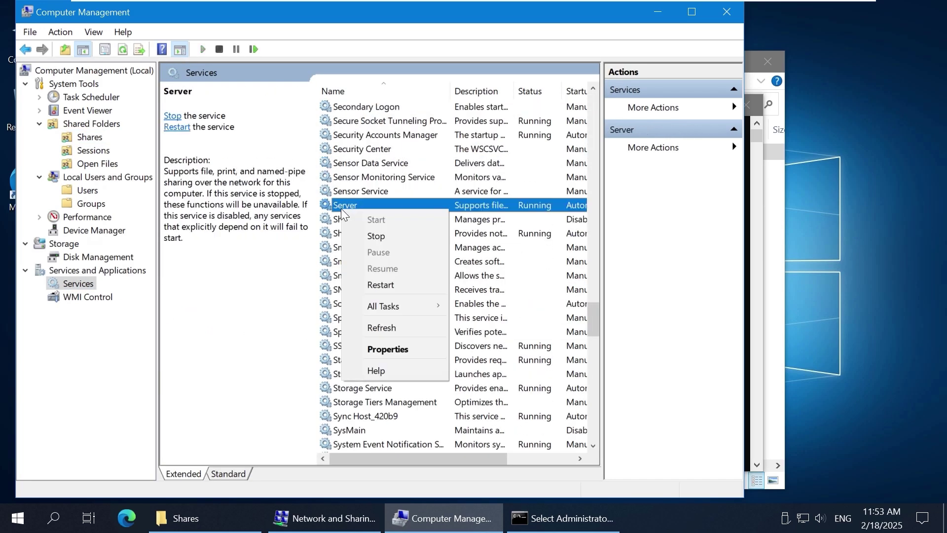
{"action": "left_click", "coordinate": [394, 287]}
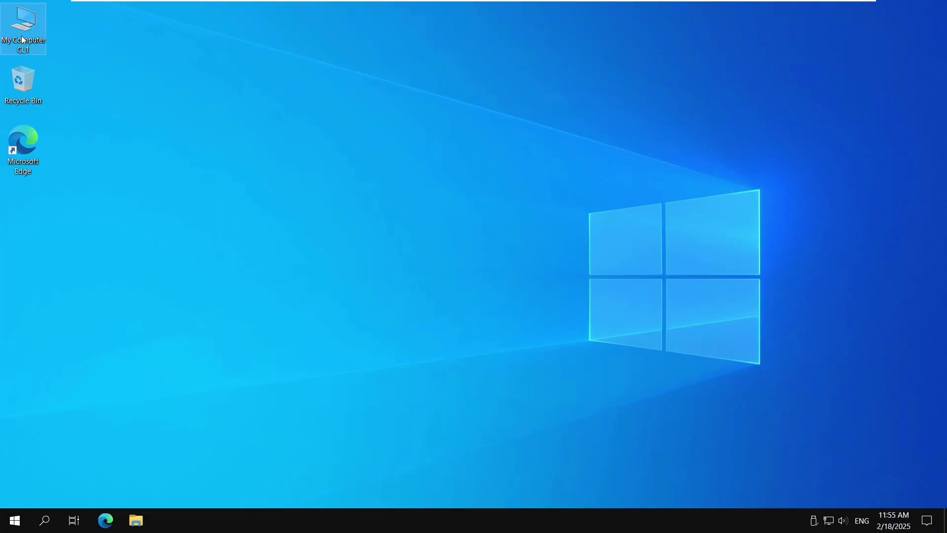
{"action": "double_click", "coordinate": [23, 27]}
{"action": "left_click", "coordinate": [423, 123]}
Step: Connect the client to \\192.168.101.209, signing in with the user14 account
{"action": "type", "text": "\\192.168.101.209"}
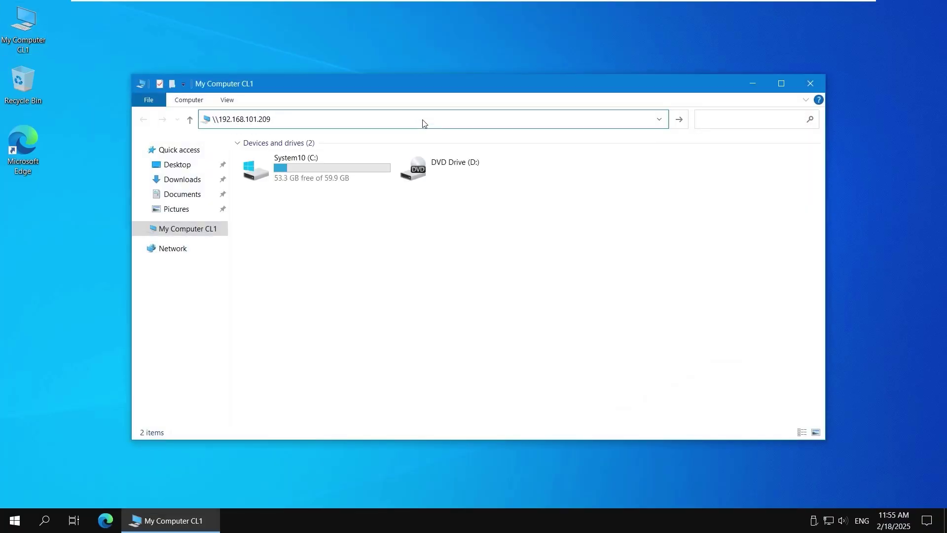
{"action": "key", "text": "Return"}
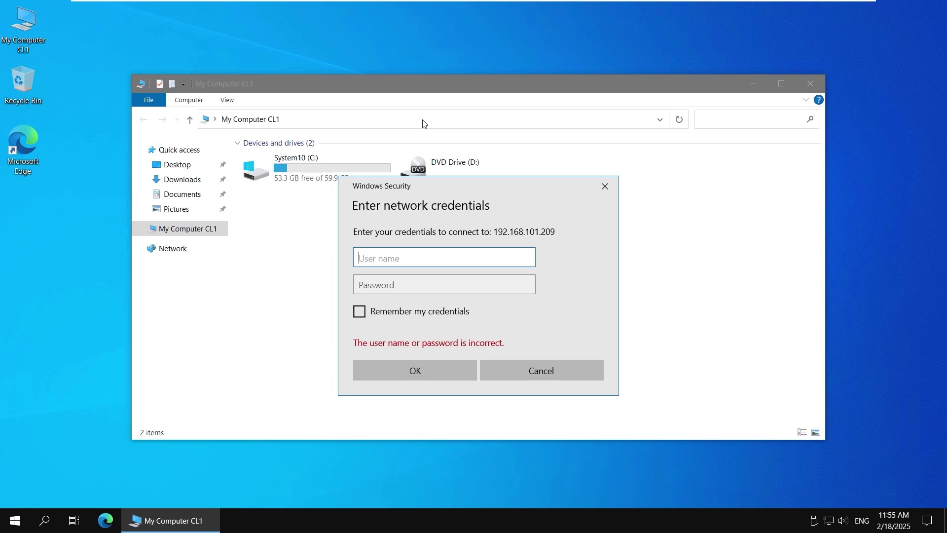
{"action": "type", "text": "user14"}
{"action": "key", "text": "Tab"}
{"action": "type", "text": "•••••••••••"}
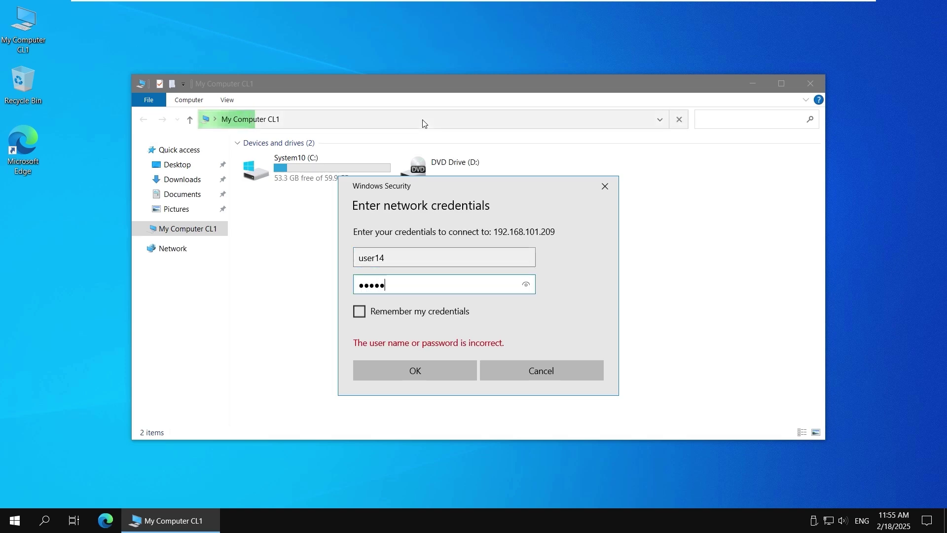
{"action": "key", "text": "Return"}
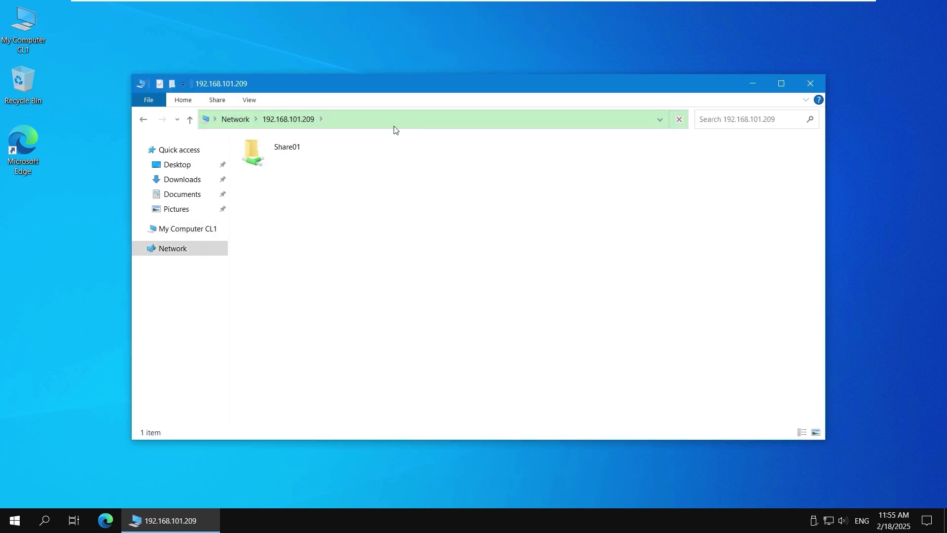
Step: As user14, fail to create a text document in Share01\Test01, then open Text01.txt and add a new line
{"action": "double_click", "coordinate": [287, 156]}
{"action": "double_click", "coordinate": [286, 156]}
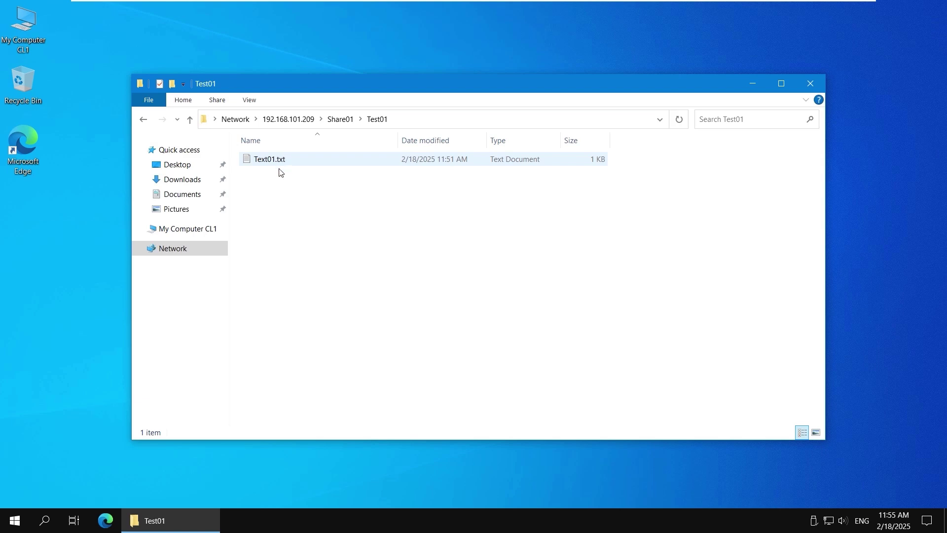
{"action": "right_click", "coordinate": [275, 191]}
{"action": "mouse_move", "coordinate": [311, 314]}
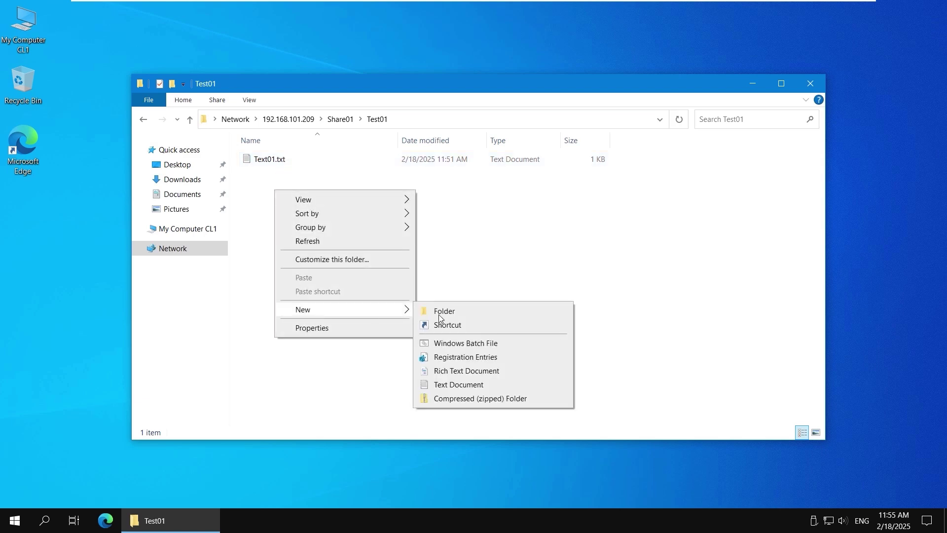
{"action": "left_click", "coordinate": [470, 386]}
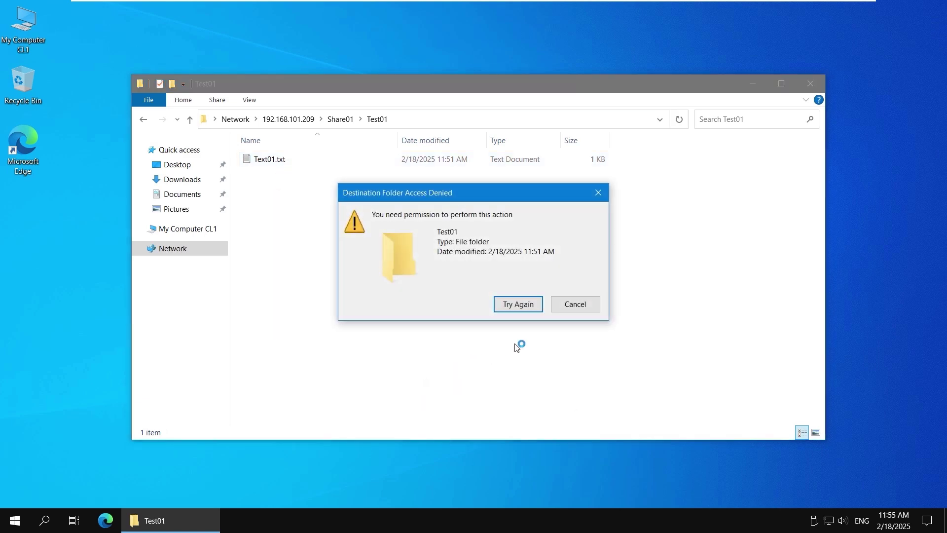
{"action": "left_click", "coordinate": [568, 307]}
{"action": "double_click", "coordinate": [279, 164]}
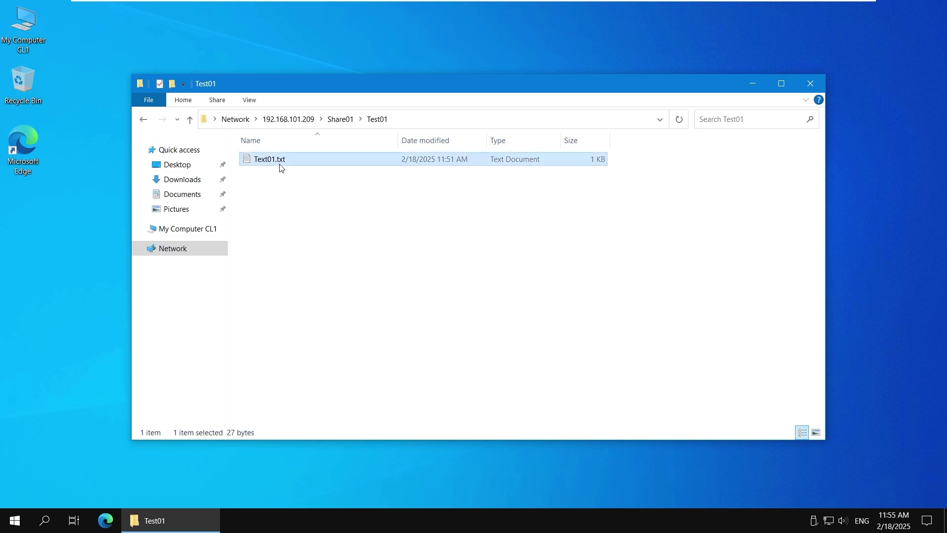
{"action": "key", "text": "Return"}
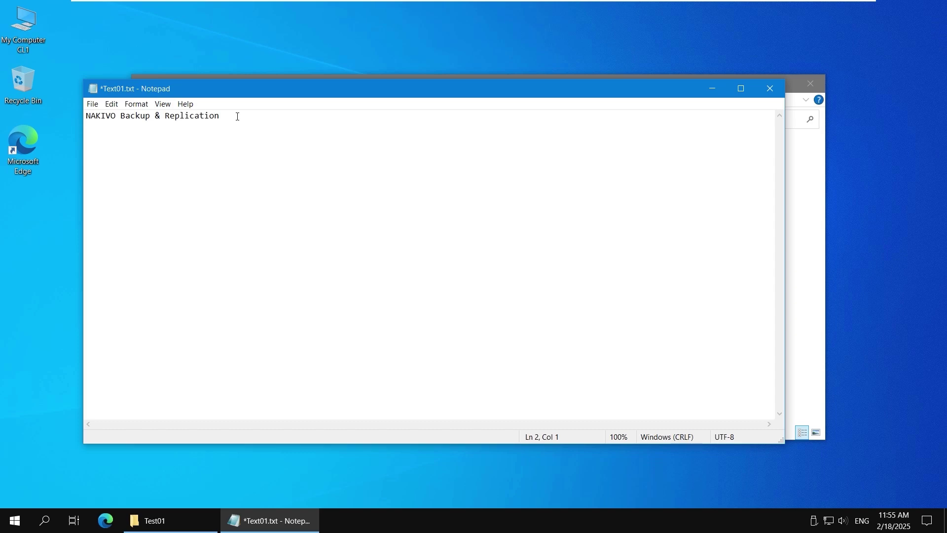
Step: Type 'protects your data' into Text01.txt, then cancel saving and close Notepad with Don't Save
{"action": "type", "text": "po"}
{"action": "key", "text": "BackSpace"}
{"action": "type", "text": "rotects your data"}
{"action": "key", "text": "ctrl+shift+s"}
{"action": "type", "text": "s"}
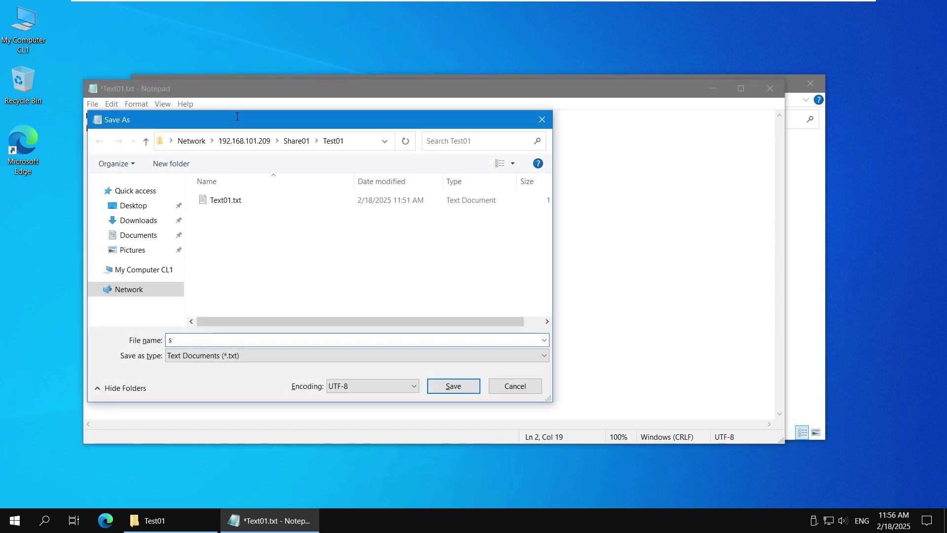
{"action": "left_click", "coordinate": [542, 120]}
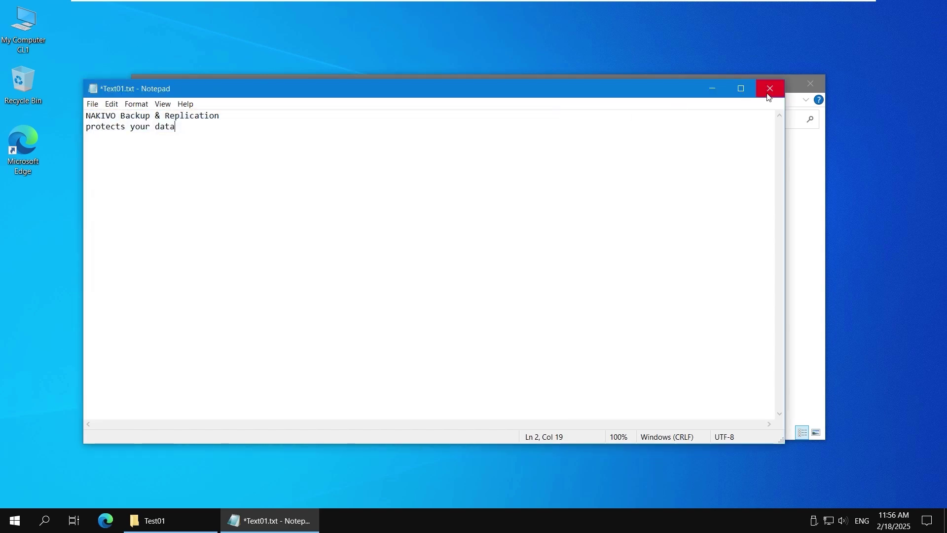
{"action": "left_click", "coordinate": [770, 89]}
{"action": "left_click", "coordinate": [505, 270]}
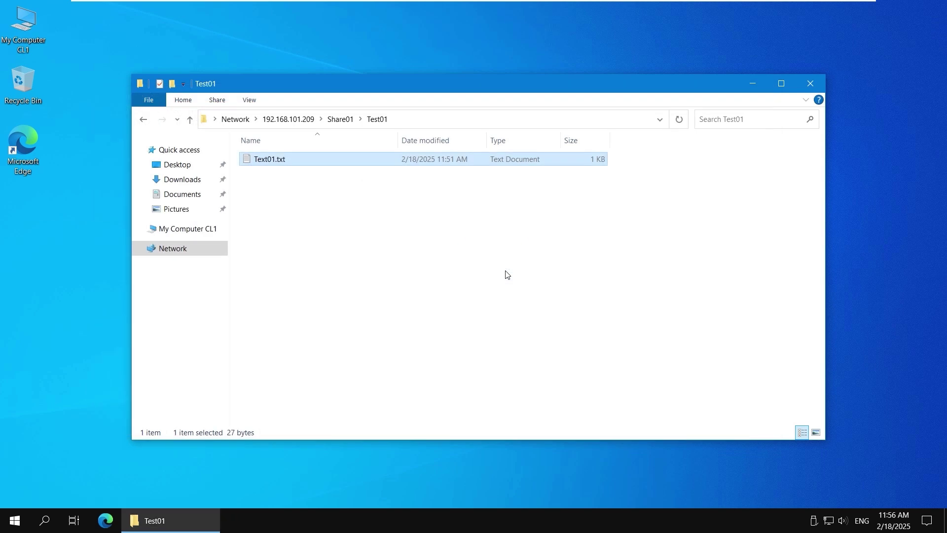
{"action": "right_click", "coordinate": [25, 36]}
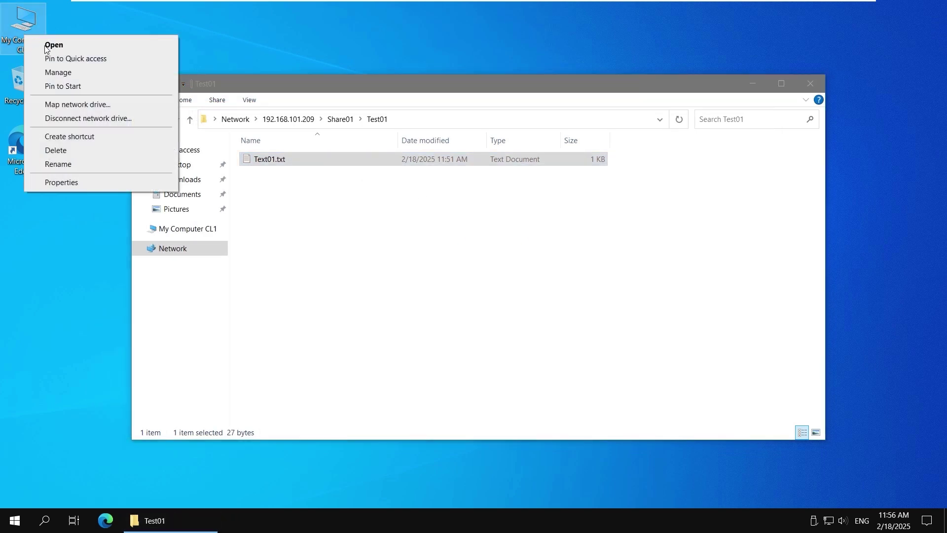
{"action": "key", "text": "Escape"}
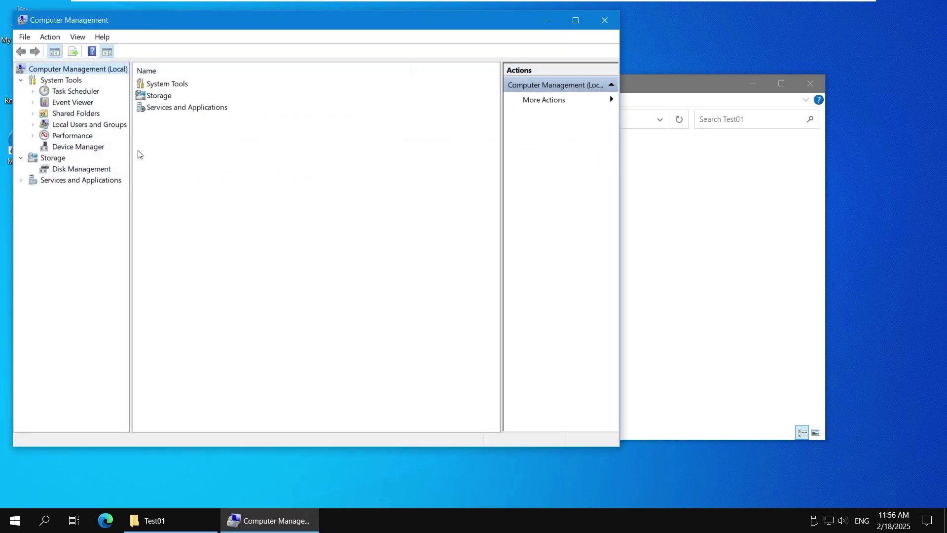
{"action": "left_click", "coordinate": [34, 125]}
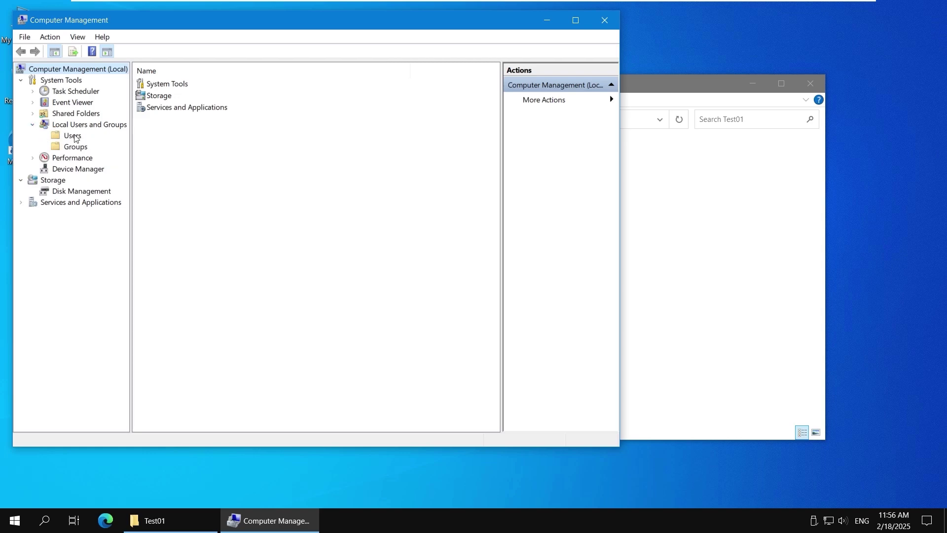
{"action": "left_click", "coordinate": [73, 136]}
{"action": "left_click", "coordinate": [161, 121]}
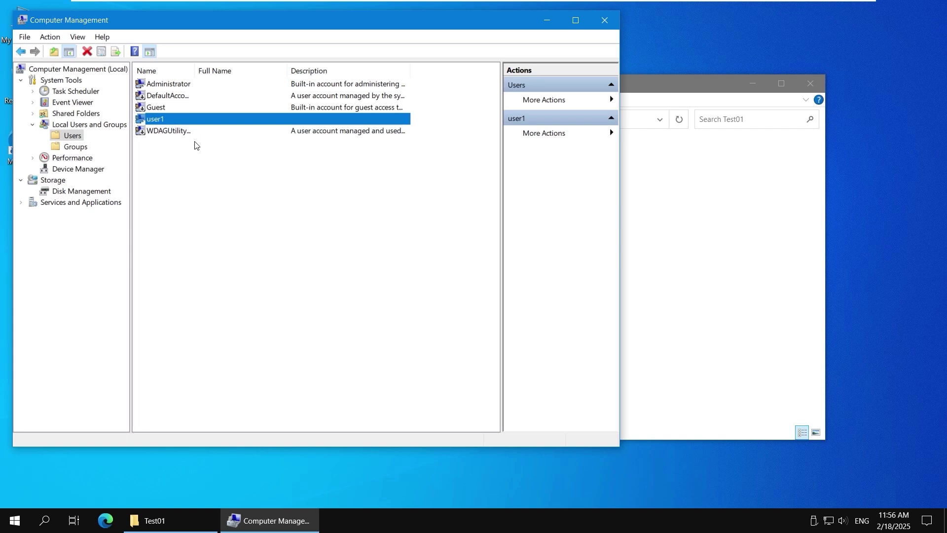
{"action": "left_click", "coordinate": [605, 20]}
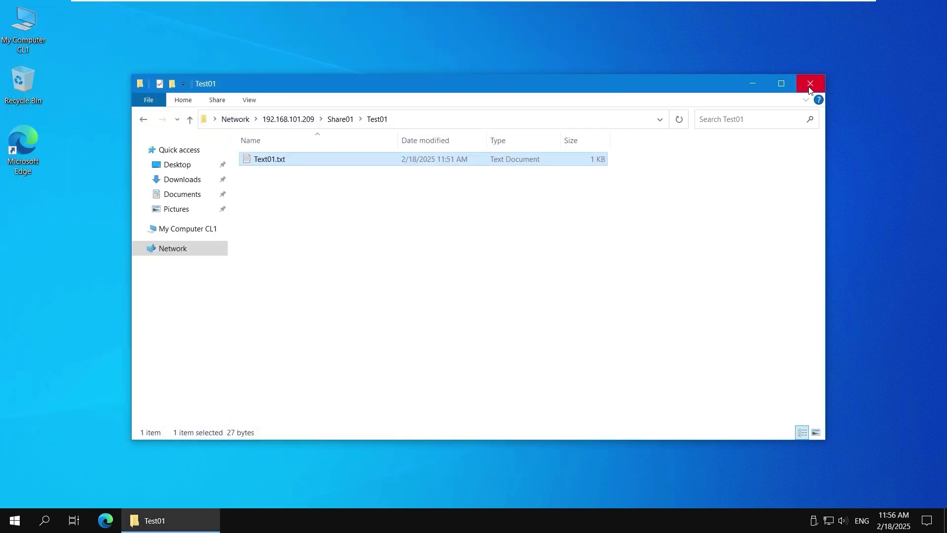
Step: Close the Test01 window, sign out of the client account, and sign back in
{"action": "left_click", "coordinate": [810, 83]}
{"action": "left_click", "coordinate": [14, 520]}
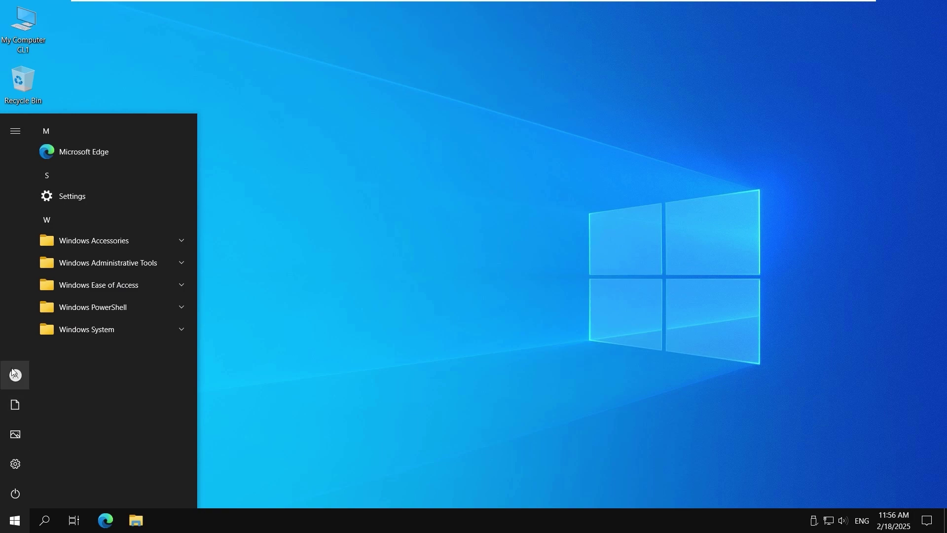
{"action": "left_click", "coordinate": [15, 374]}
{"action": "left_click", "coordinate": [61, 316]}
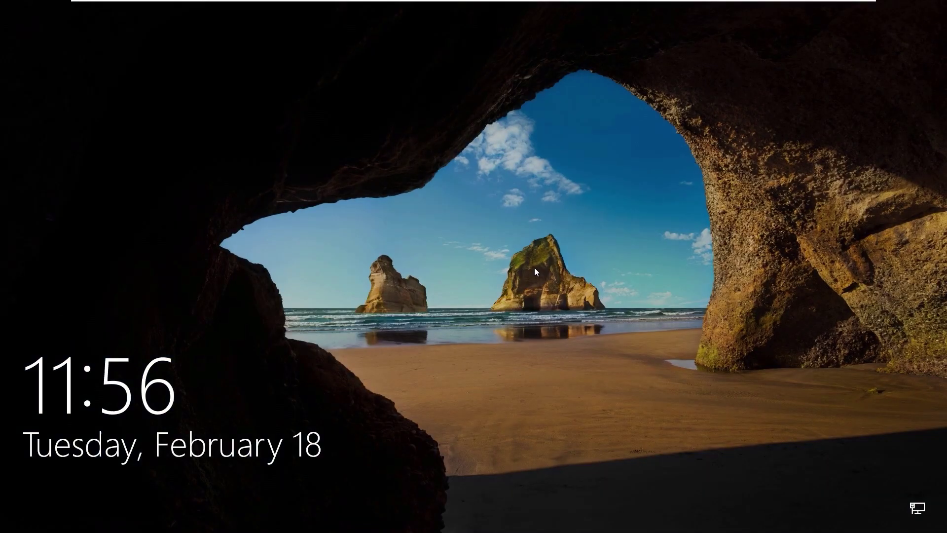
{"action": "left_click", "coordinate": [61, 315]}
{"action": "key", "text": "Return"}
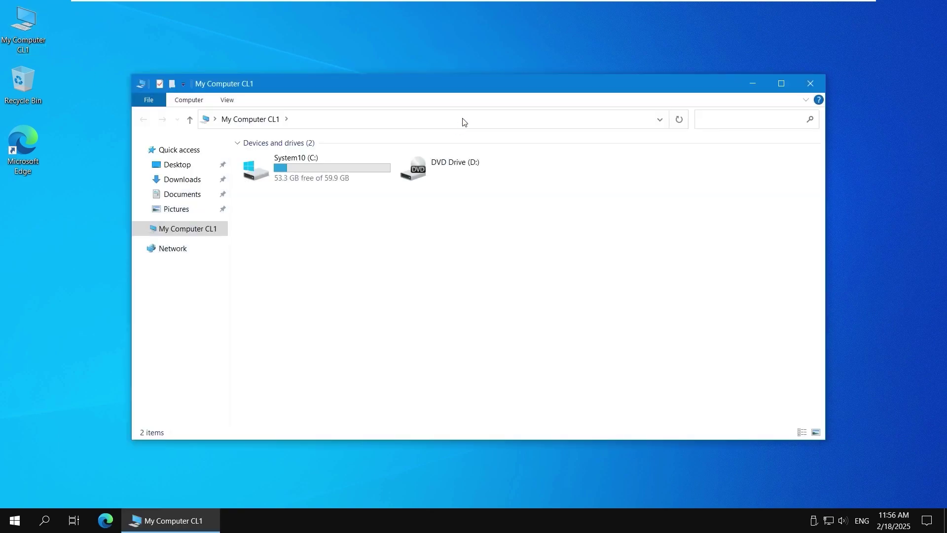
Step: Try reaching \\192.168.101.209 from Explorer and dismiss the credentials prompt
{"action": "left_click", "coordinate": [462, 119]}
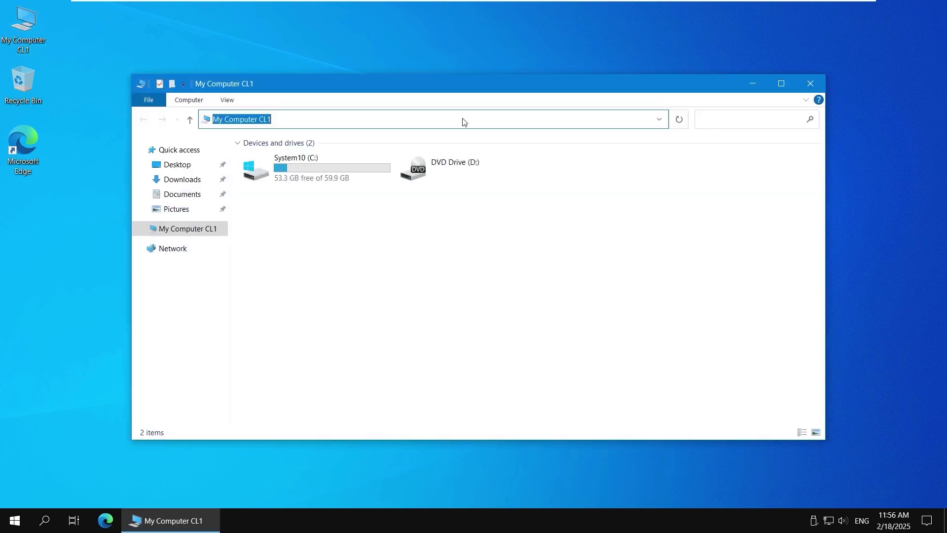
{"action": "type", "text": "\\\\19"}
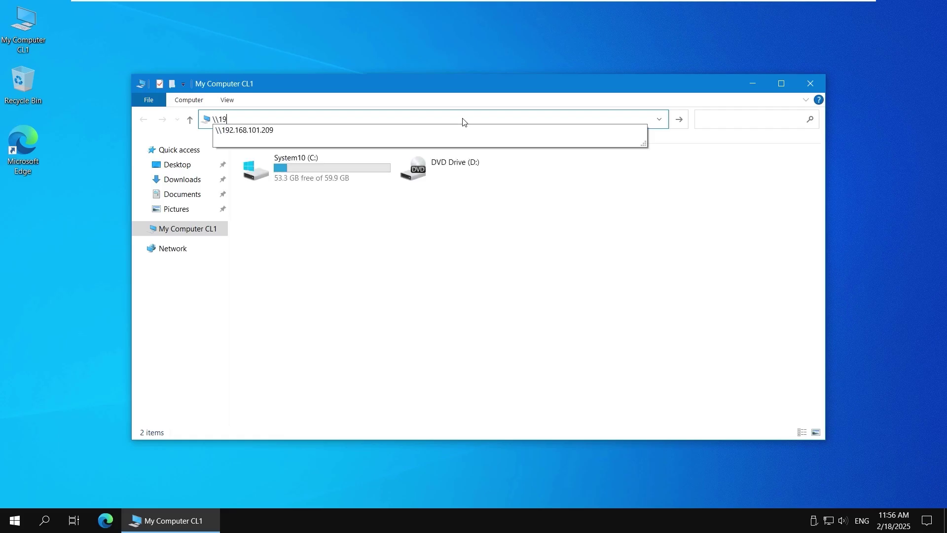
{"action": "type", "text": "2.168.101.209"}
{"action": "key", "text": "Return"}
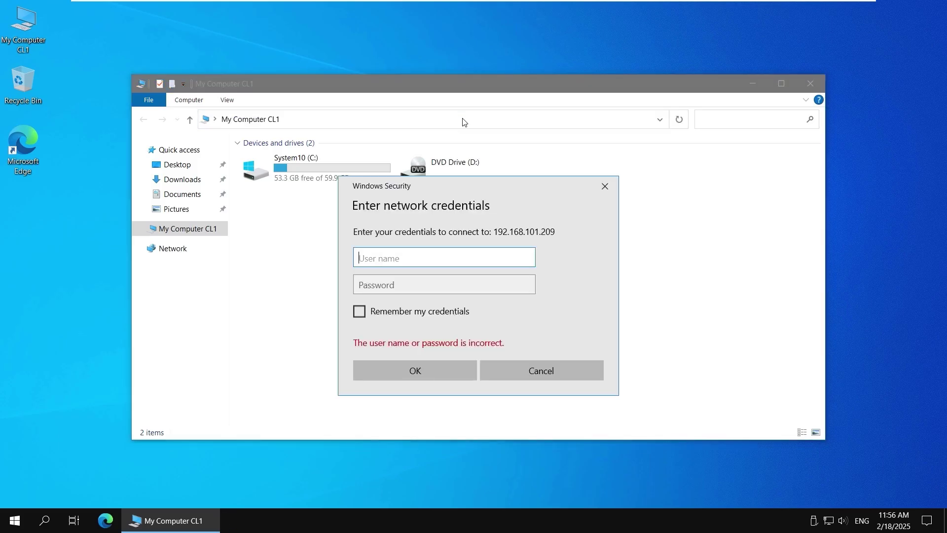
{"action": "left_click", "coordinate": [613, 192]}
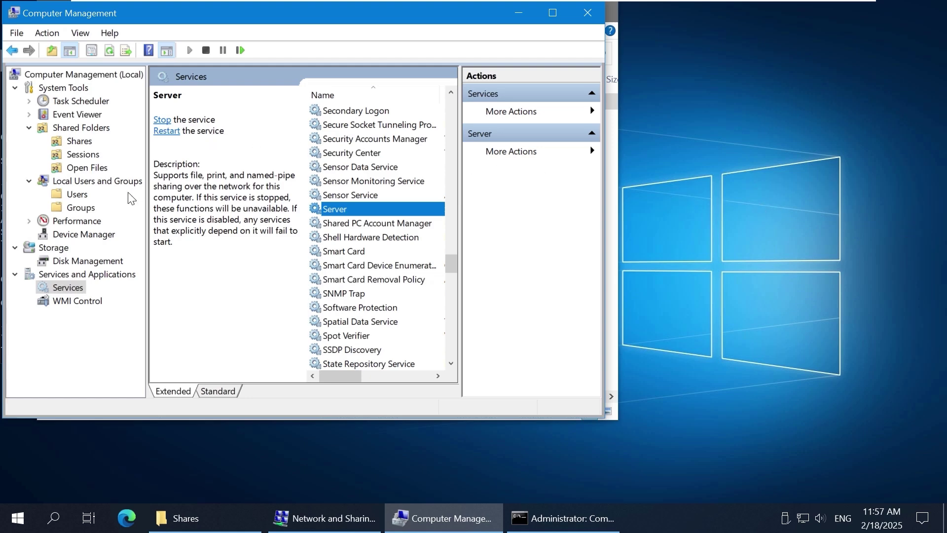
Step: Start a new local user user1 whose password never expires and cannot be changed by the user
{"action": "left_click", "coordinate": [78, 195]}
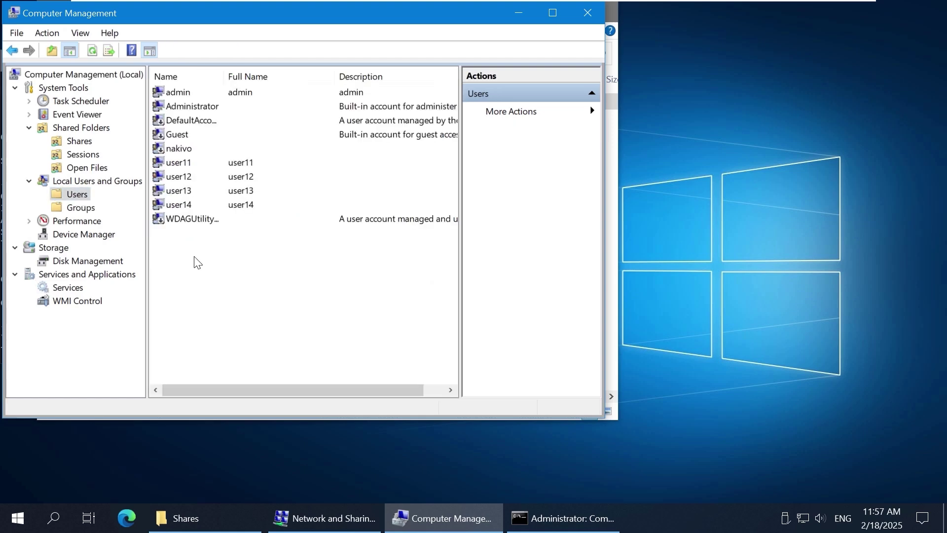
{"action": "right_click", "coordinate": [240, 270]}
{"action": "left_click", "coordinate": [274, 278]}
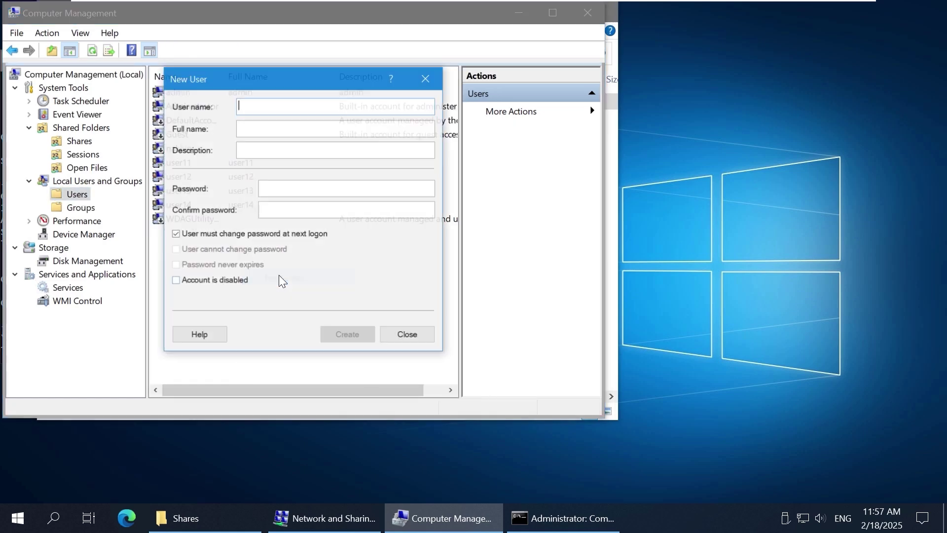
{"action": "type", "text": "user1"}
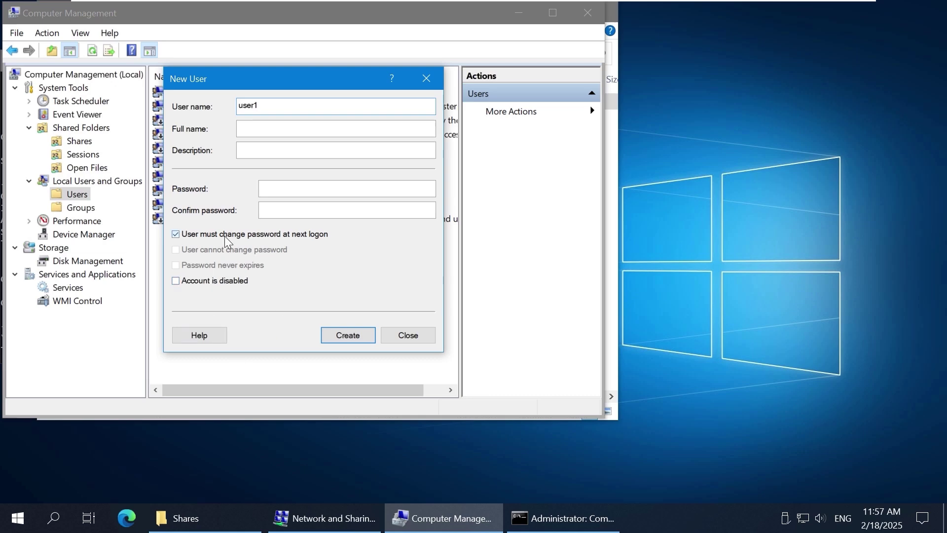
{"action": "left_click", "coordinate": [212, 234]}
{"action": "left_click", "coordinate": [212, 249]}
{"action": "left_click", "coordinate": [212, 265]}
Step: Enter user1's password, create the account, and show the local groups list
{"action": "left_click", "coordinate": [279, 188]}
{"action": "type", "text": "Password123"}
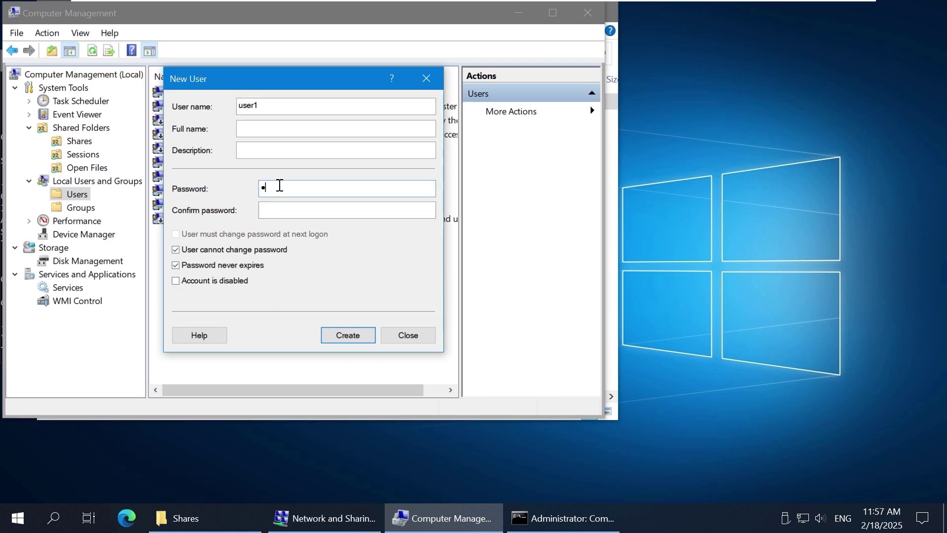
{"action": "key", "text": "BackSpace"}
{"action": "key", "text": "BackSpace"}
{"action": "key", "text": "BackSpace"}
{"action": "key", "text": "BackSpace"}
{"action": "key", "text": "BackSpace"}
{"action": "key", "text": "BackSpace"}
{"action": "key", "text": "BackSpace"}
{"action": "key", "text": "BackSpace"}
{"action": "key", "text": "BackSpace"}
{"action": "key", "text": "BackSpace"}
{"action": "key", "text": "BackSpace"}
{"action": "type", "text": "P@ssw0rd123"}
{"action": "key", "text": "Tab"}
{"action": "type", "text": "P@ssw0rd123"}
{"action": "left_click", "coordinate": [352, 332]}
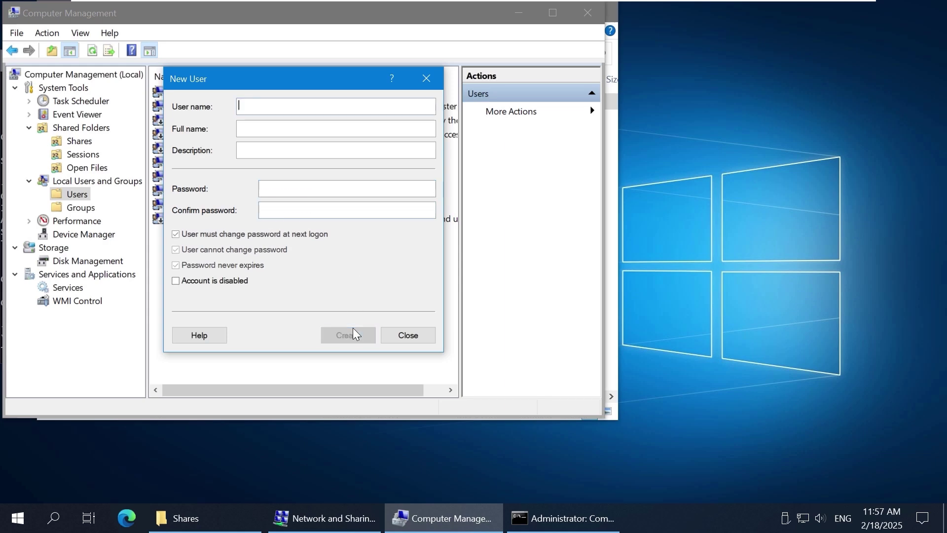
{"action": "left_click", "coordinate": [408, 335]}
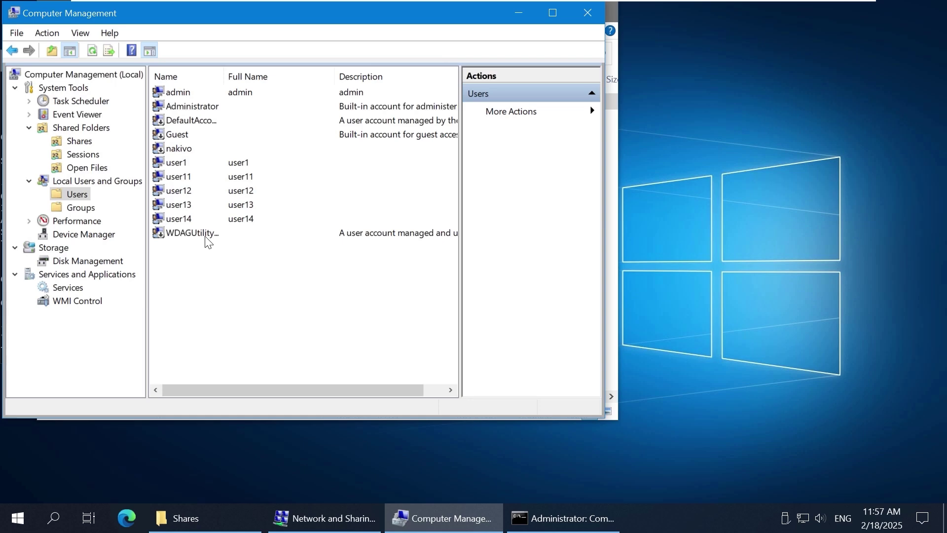
{"action": "left_click", "coordinate": [81, 208]}
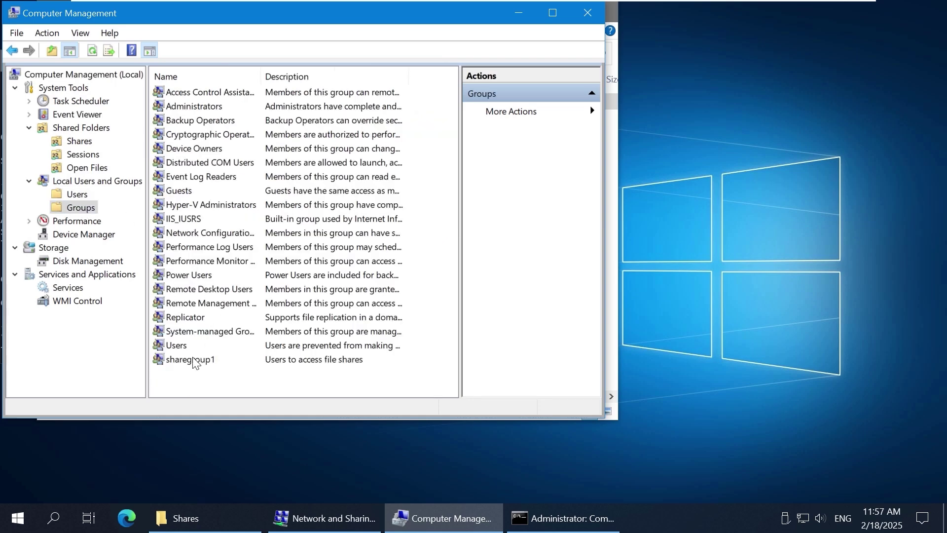
Step: Add the local user1 account to sharegroup1 and apply the membership change
{"action": "double_click", "coordinate": [183, 360]}
{"action": "left_click", "coordinate": [273, 368]}
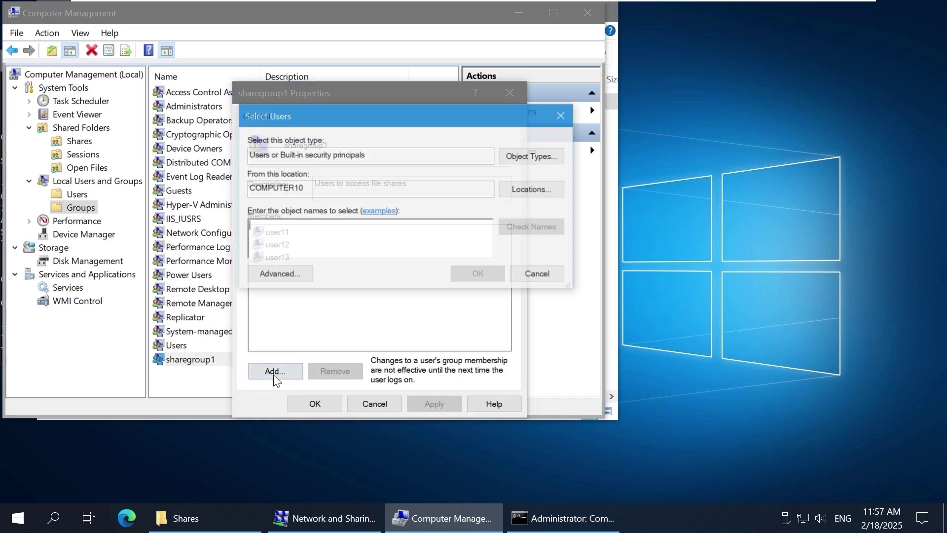
{"action": "type", "text": "user1"}
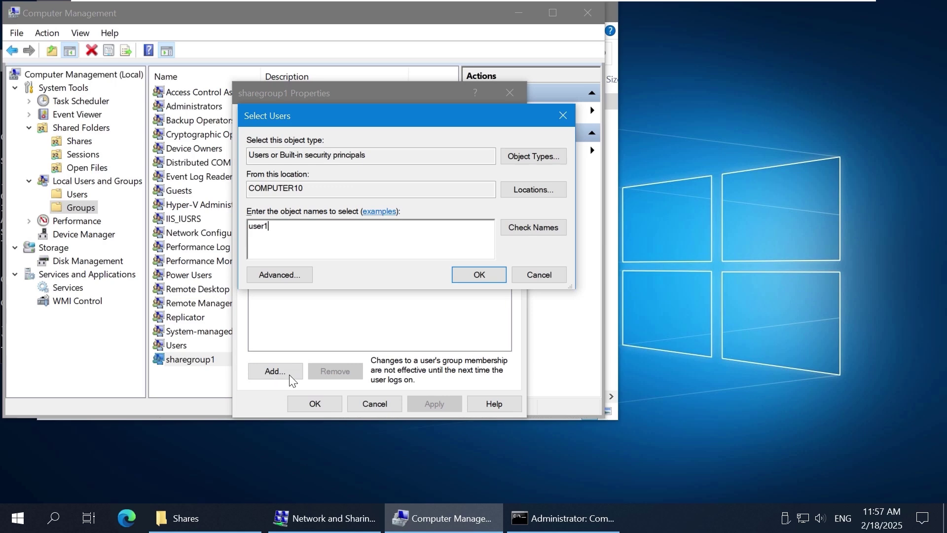
{"action": "left_click", "coordinate": [531, 230]}
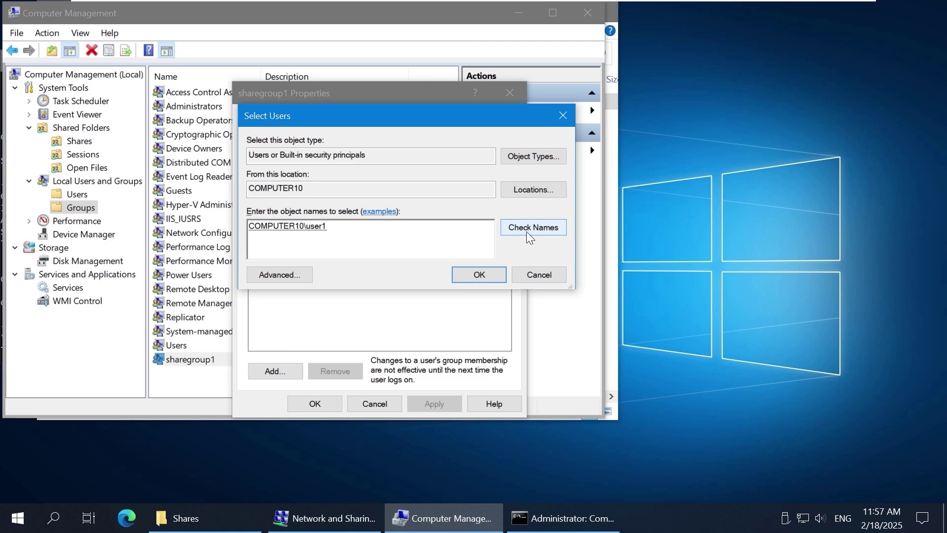
{"action": "left_click", "coordinate": [489, 270]}
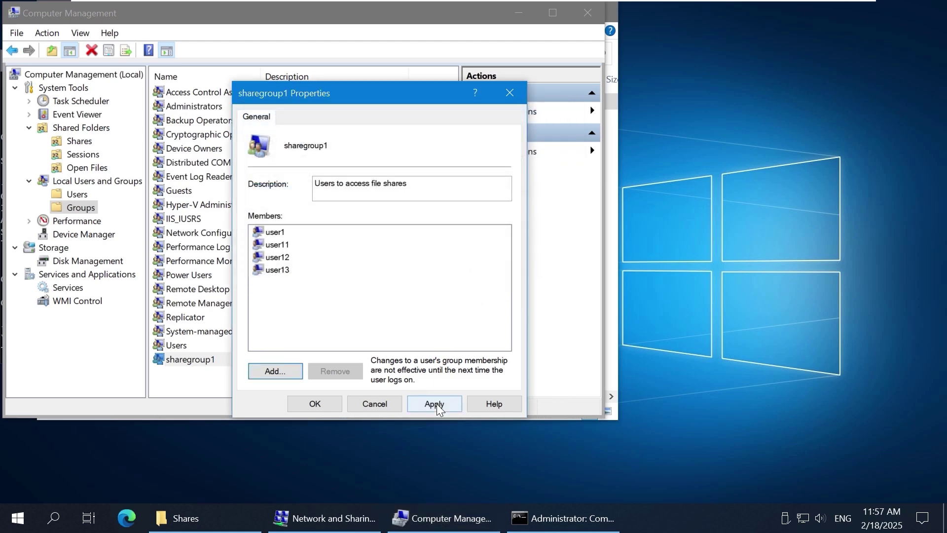
{"action": "left_click", "coordinate": [437, 404]}
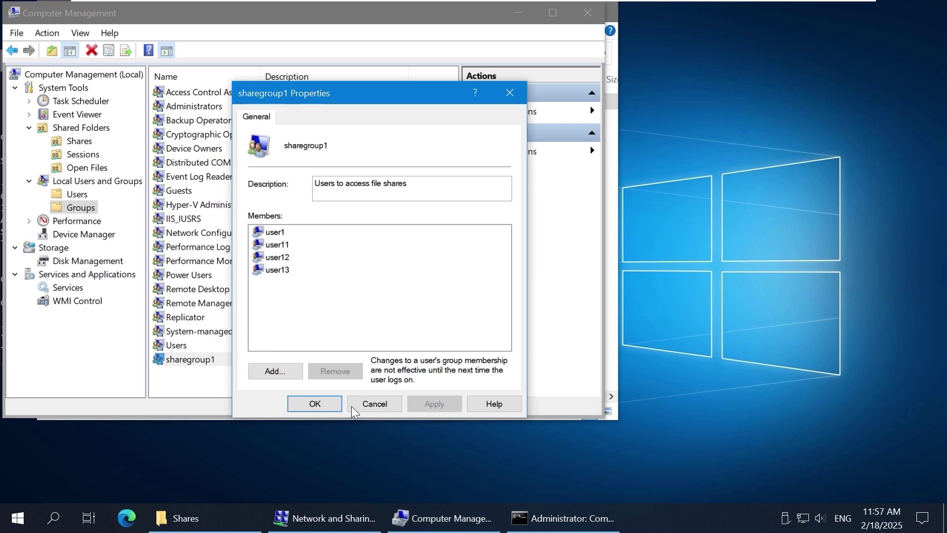
{"action": "left_click", "coordinate": [328, 404]}
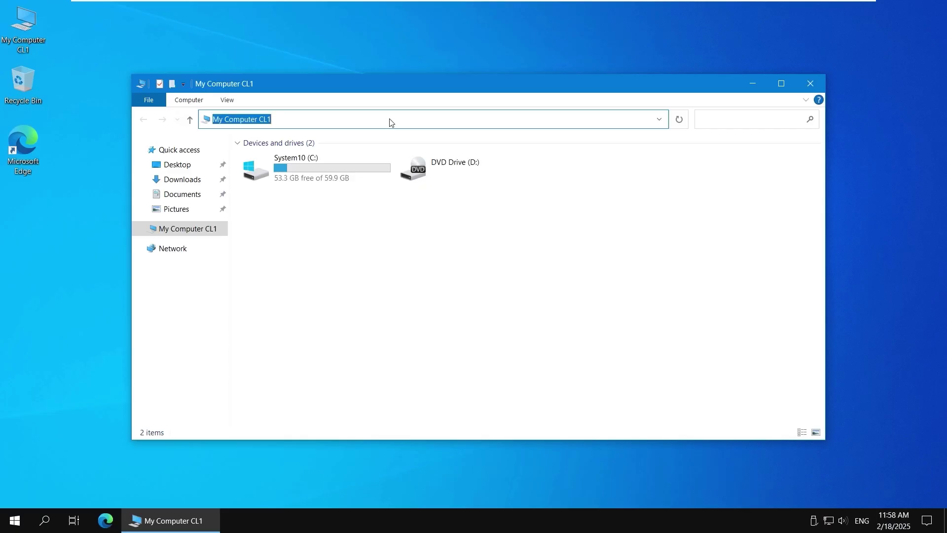
Step: Browse to \\192.168.101.209\Share01\Test01
{"action": "type", "text": "\\\\192.168"}
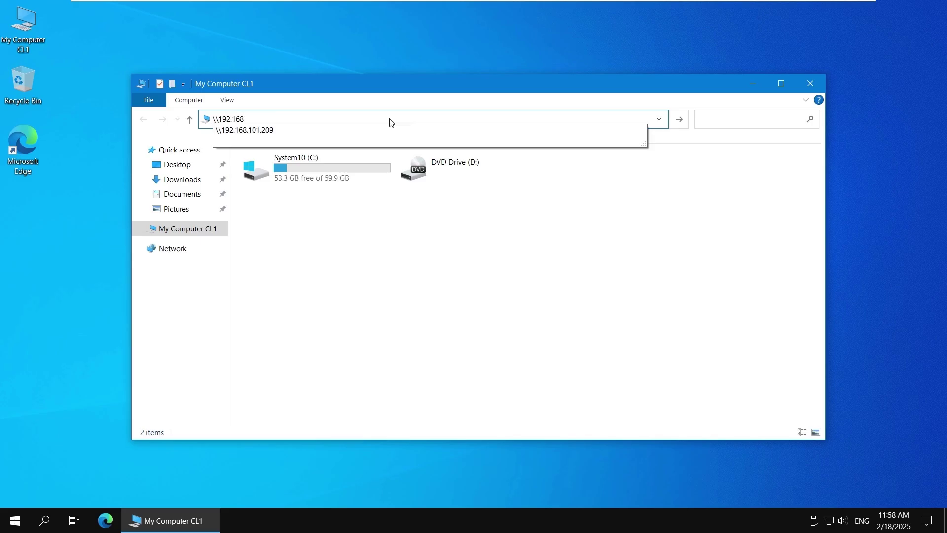
{"action": "type", "text": ".101.209"}
{"action": "key", "text": "Return"}
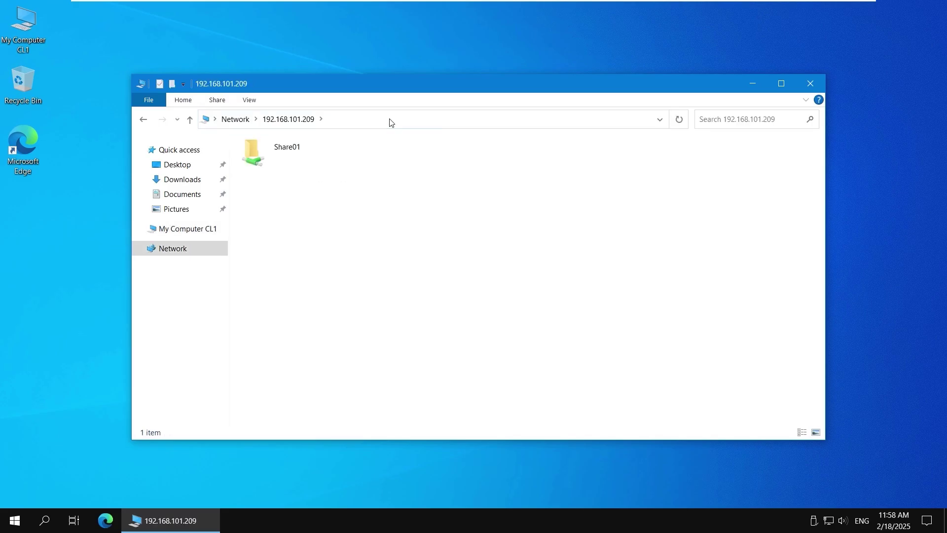
{"action": "double_click", "coordinate": [328, 148]}
{"action": "double_click", "coordinate": [285, 159]}
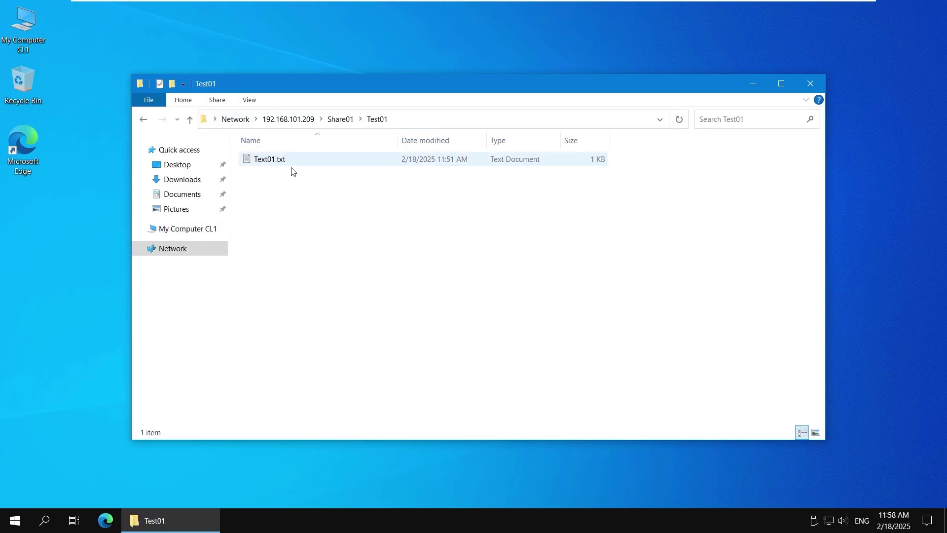
Step: Create Text02.txt in Test01 with the note about backing up data, save it, and verify it
{"action": "right_click", "coordinate": [290, 186]}
{"action": "mouse_move", "coordinate": [365, 304]}
{"action": "left_click", "coordinate": [473, 380]}
{"action": "type", "text": "Text"}
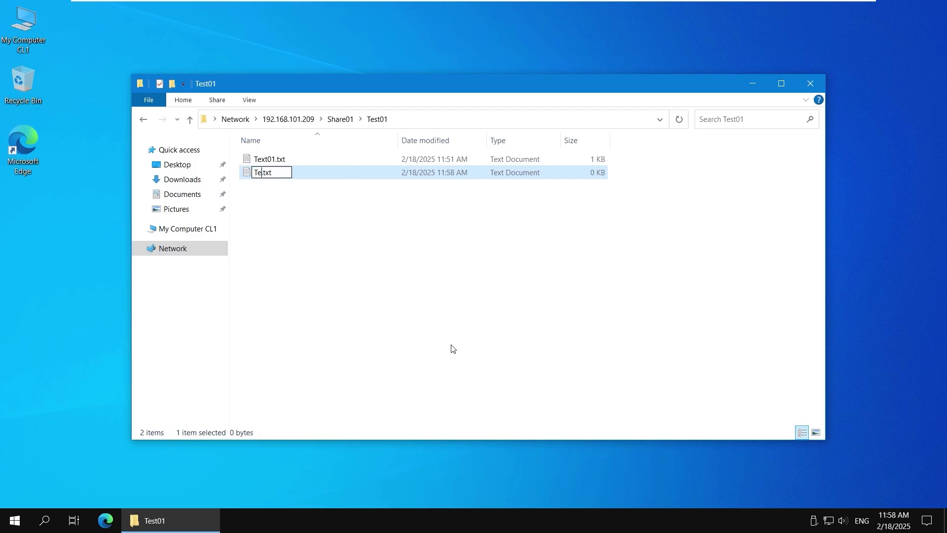
{"action": "key", "text": "BackSpace"}
{"action": "key", "text": "BackSpace"}
{"action": "type", "text": "s"}
{"action": "key", "text": "BackSpace"}
{"action": "type", "text": "xt02"}
{"action": "key", "text": "Return"}
{"action": "key", "text": "Return"}
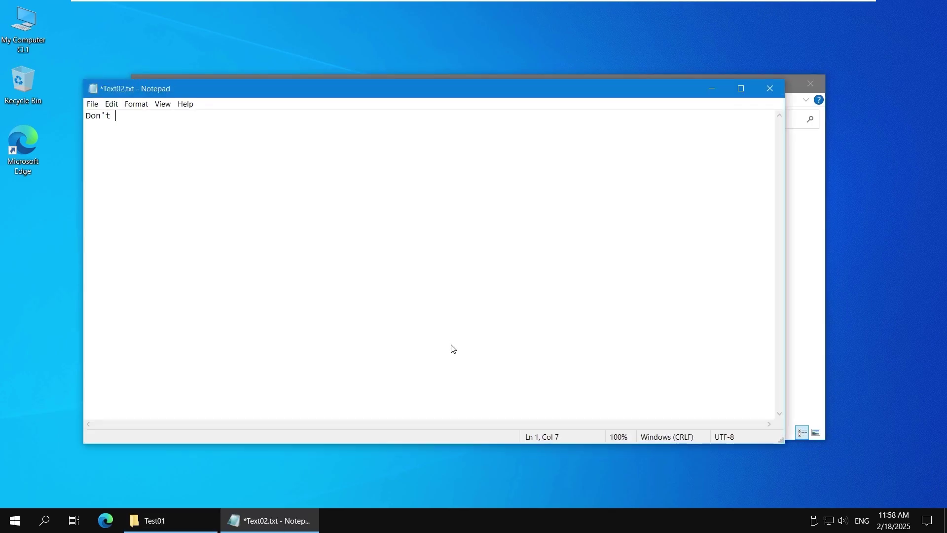
{"action": "type", "text": "back up your data"}
{"action": "key", "text": "ctrl+s"}
{"action": "left_click", "coordinate": [770, 88]}
{"action": "double_click", "coordinate": [270, 172]}
{"action": "left_click", "coordinate": [771, 88]}
Step: Append 'v' to Text01.txt, save it, and reopen it to confirm the edit
{"action": "double_click", "coordinate": [287, 160]}
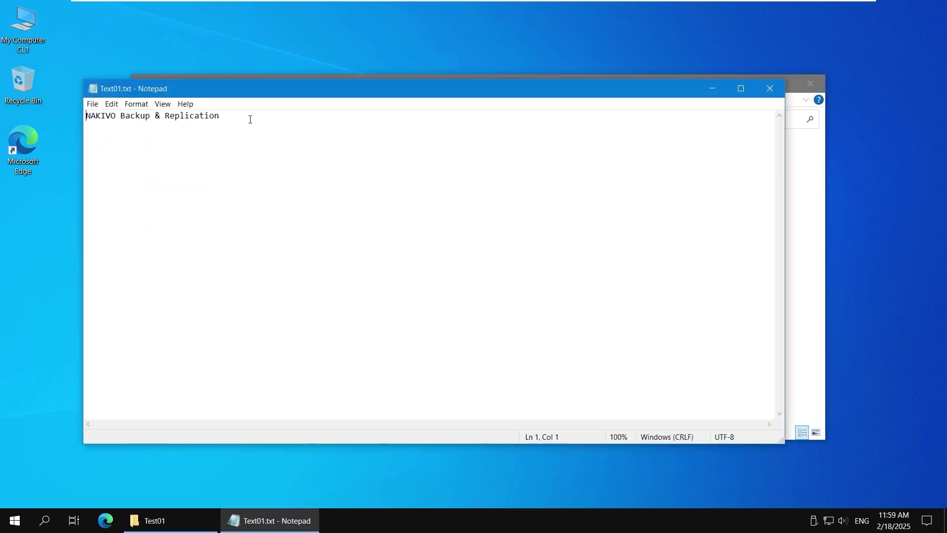
{"action": "type", "text": "v.11"}
{"action": "key", "text": "ctrl+s"}
{"action": "left_click", "coordinate": [770, 89]}
{"action": "double_click", "coordinate": [286, 159]}
{"action": "left_click", "coordinate": [770, 89]}
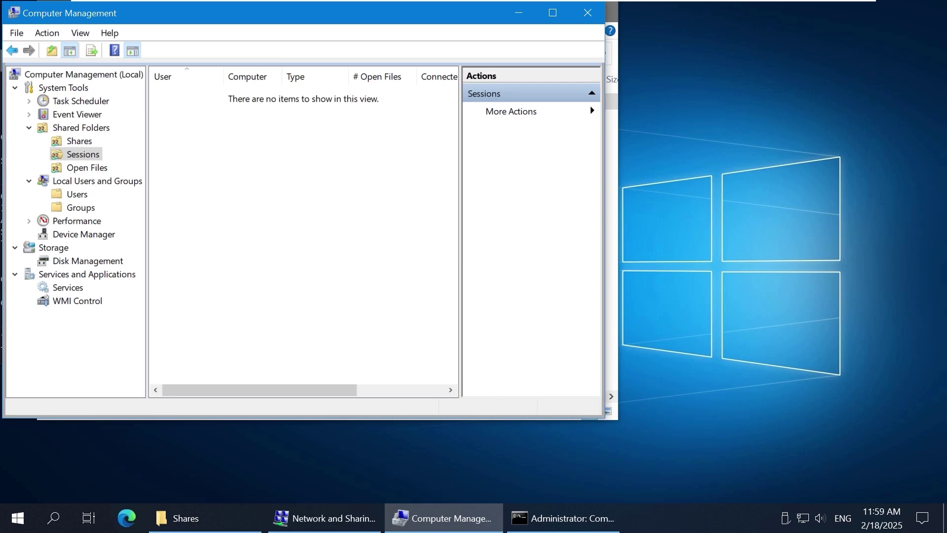
Step: Review the server's shares, the user1 session, the user1 account, and the local groups
{"action": "left_click", "coordinate": [87, 143]}
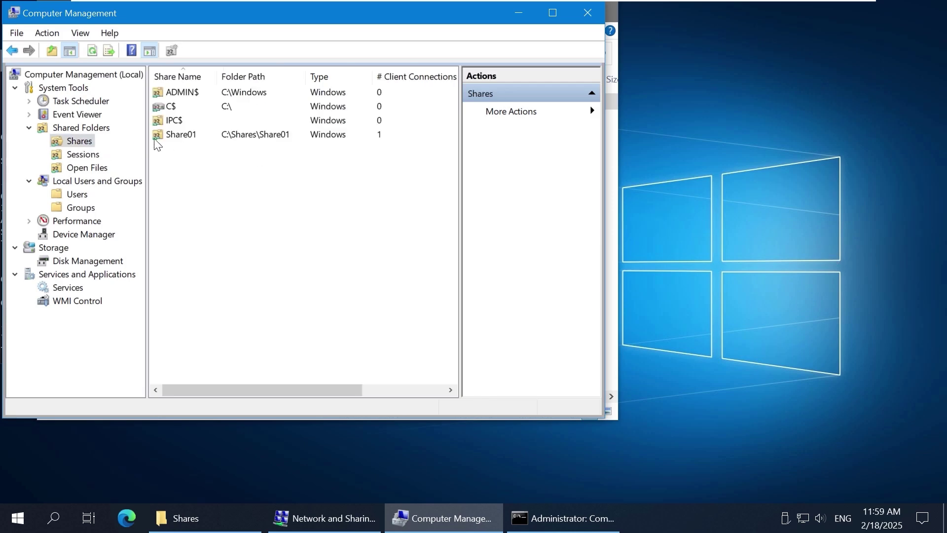
{"action": "left_click", "coordinate": [90, 155]}
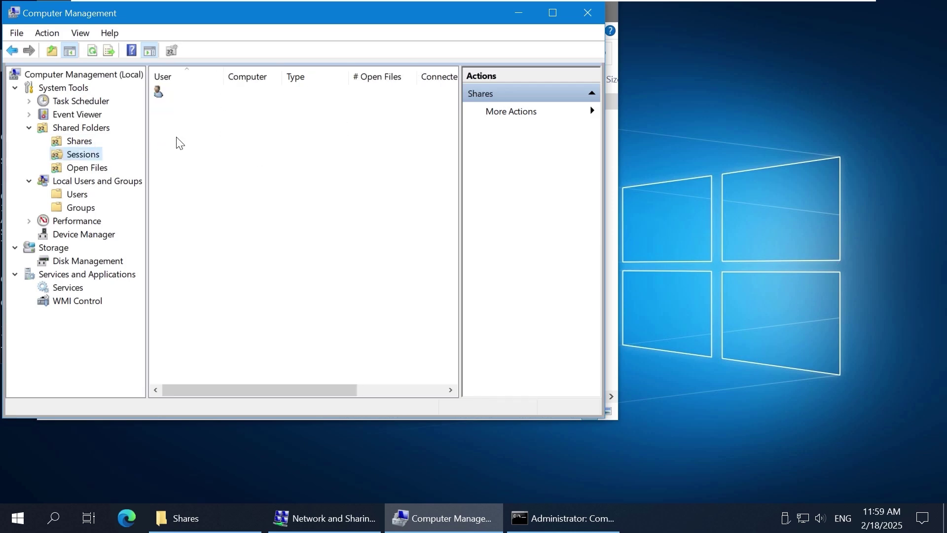
{"action": "left_click", "coordinate": [183, 101]}
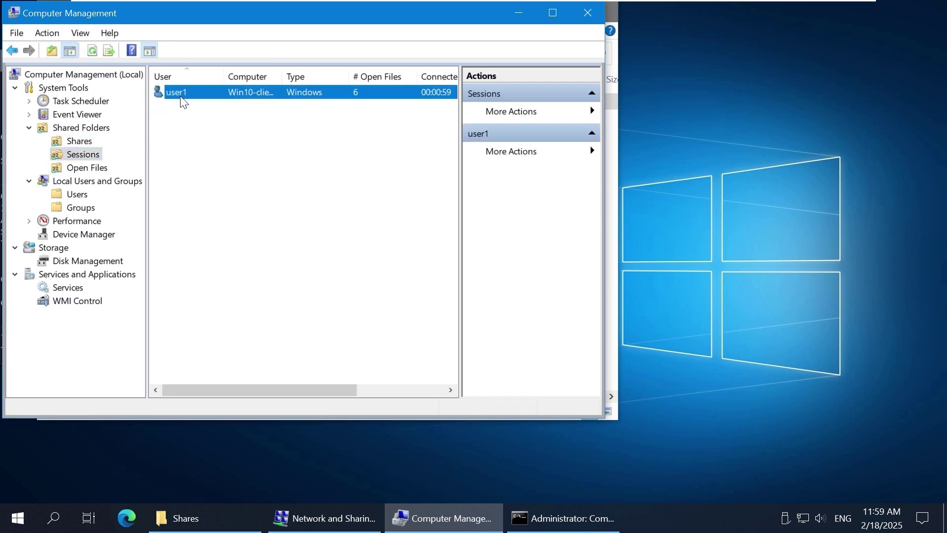
{"action": "left_click", "coordinate": [79, 195]}
{"action": "left_click", "coordinate": [185, 163]}
{"action": "left_click", "coordinate": [80, 208]}
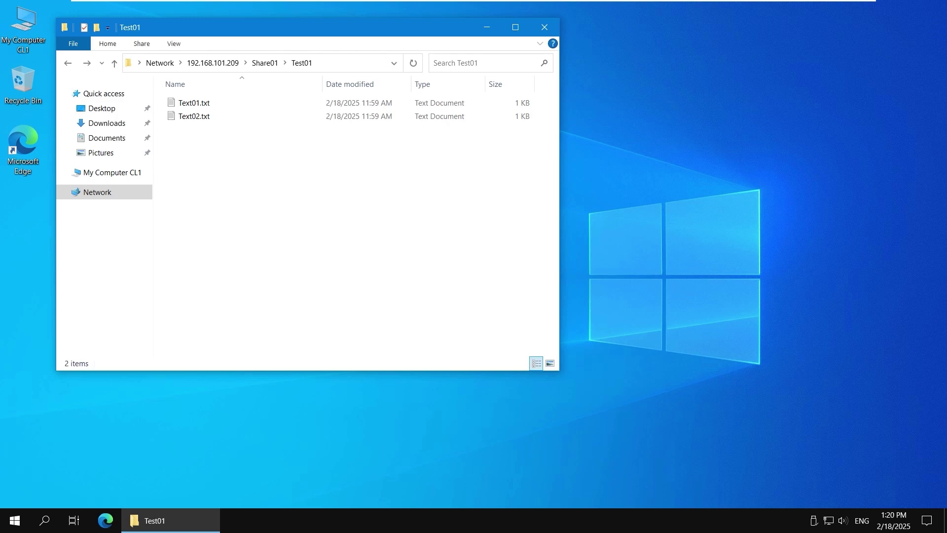
Step: Map Share01 as network drive H:
{"action": "left_click", "coordinate": [225, 64]}
{"action": "right_click", "coordinate": [242, 101]}
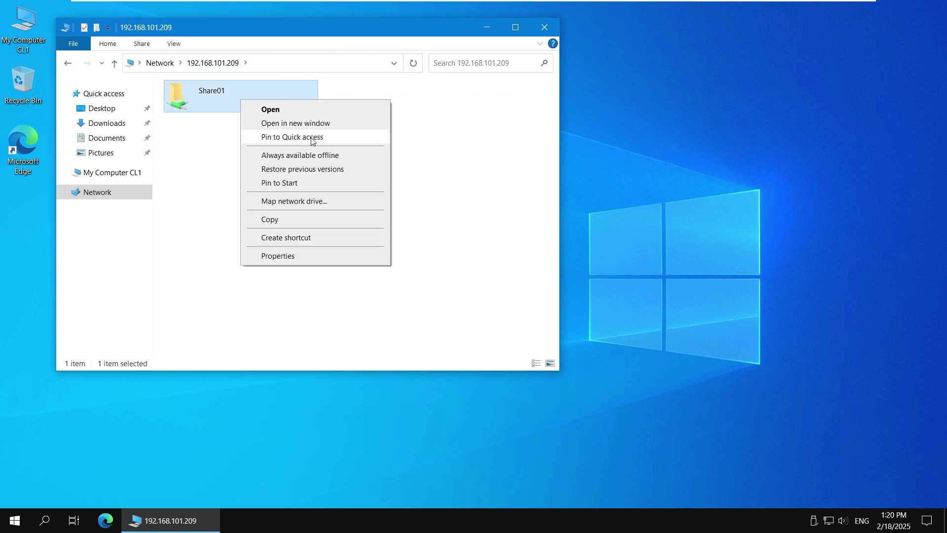
{"action": "left_click", "coordinate": [342, 201]}
{"action": "left_click", "coordinate": [293, 185]}
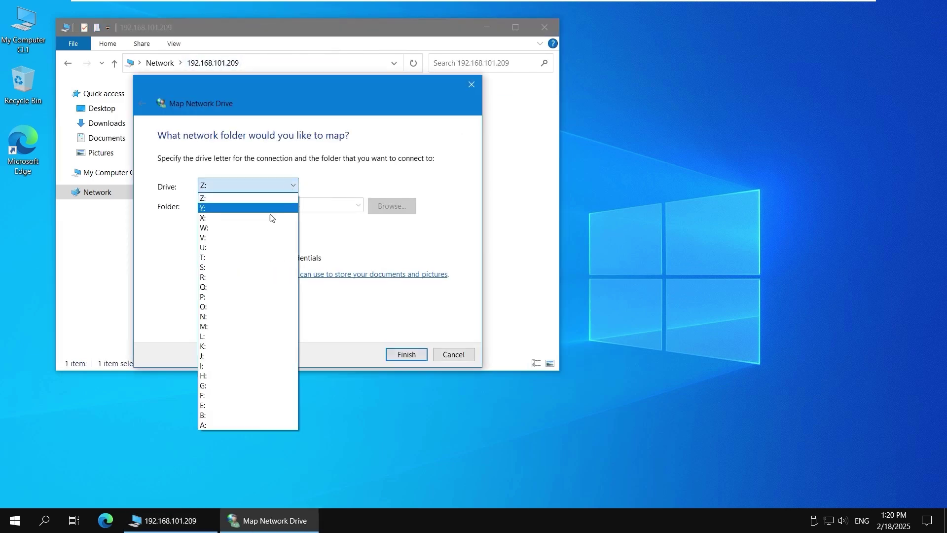
{"action": "left_click", "coordinate": [257, 376]}
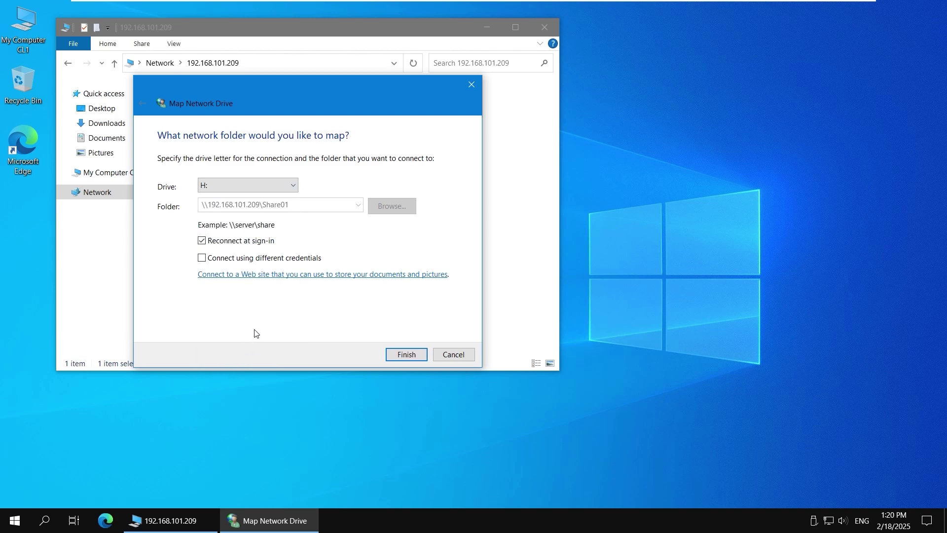
{"action": "left_click", "coordinate": [405, 354]}
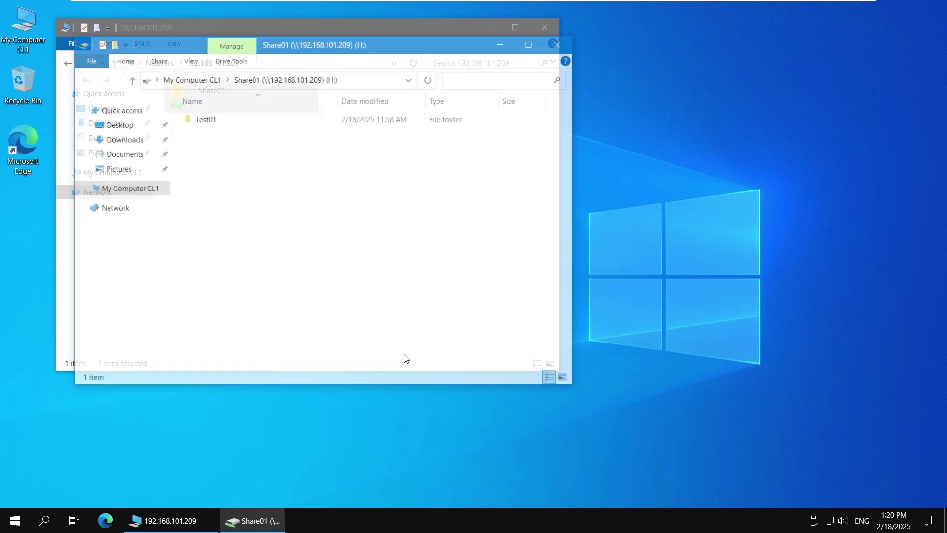
Step: Browse to H:\Test01 to confirm the files, then open Computer Management
{"action": "left_click", "coordinate": [122, 190]}
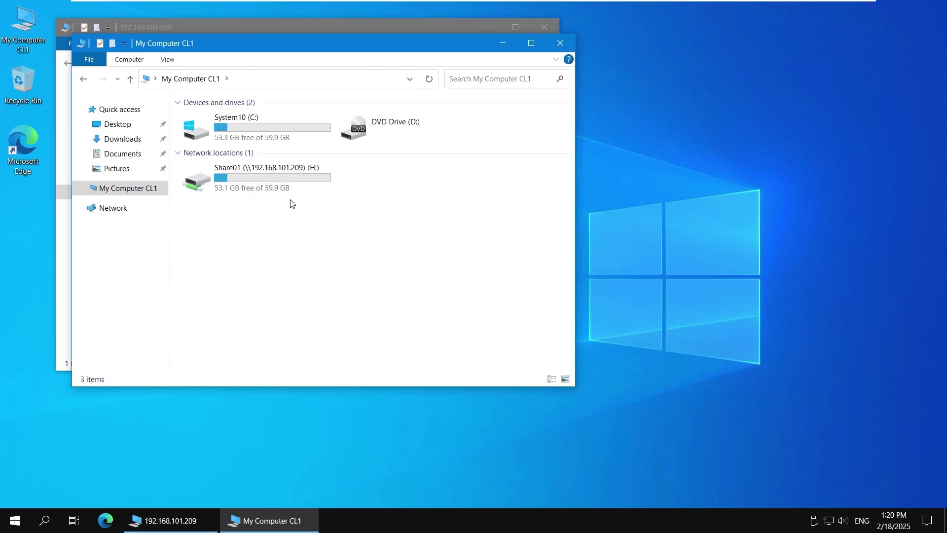
{"action": "double_click", "coordinate": [291, 180]}
{"action": "double_click", "coordinate": [218, 127]}
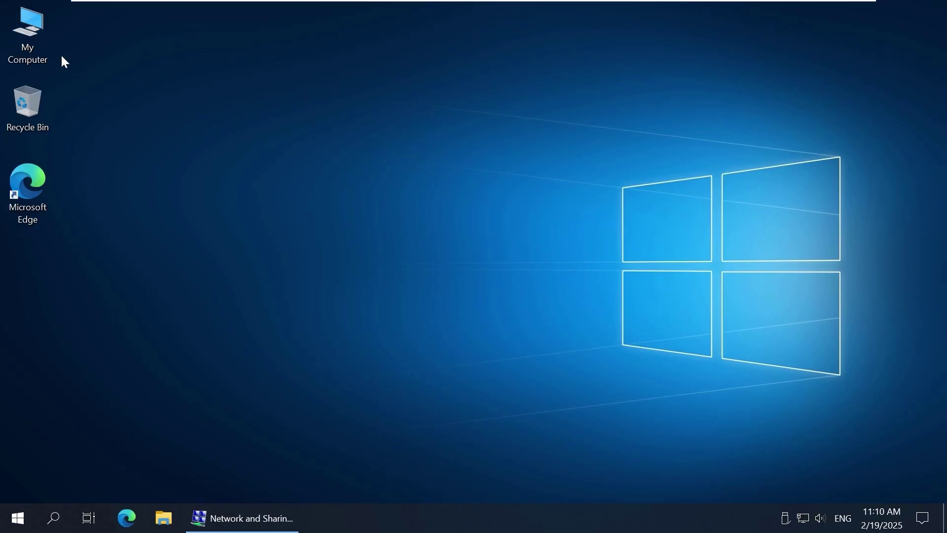
{"action": "right_click", "coordinate": [35, 53]}
{"action": "left_click", "coordinate": [89, 95]}
Step: Show the existing shares and start the new-share wizard
{"action": "left_click", "coordinate": [40, 124]}
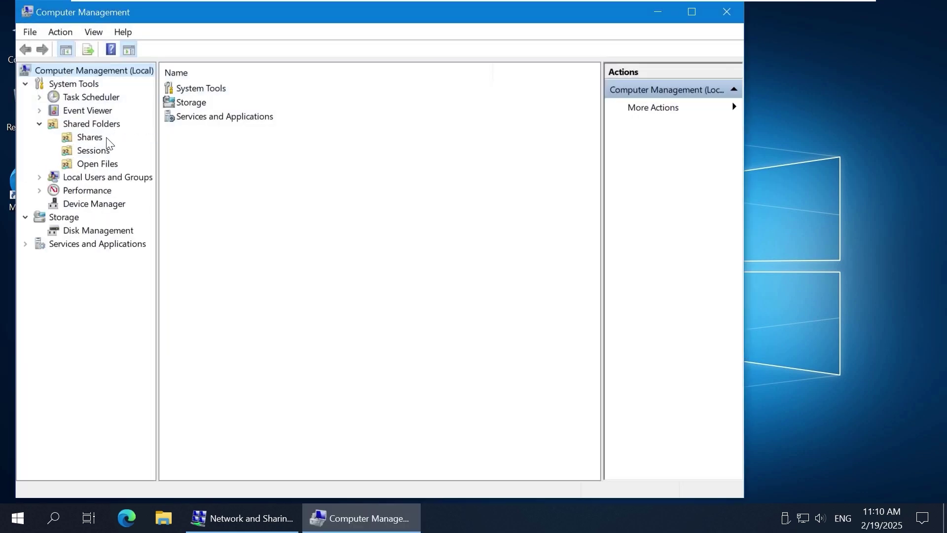
{"action": "left_click", "coordinate": [99, 137]}
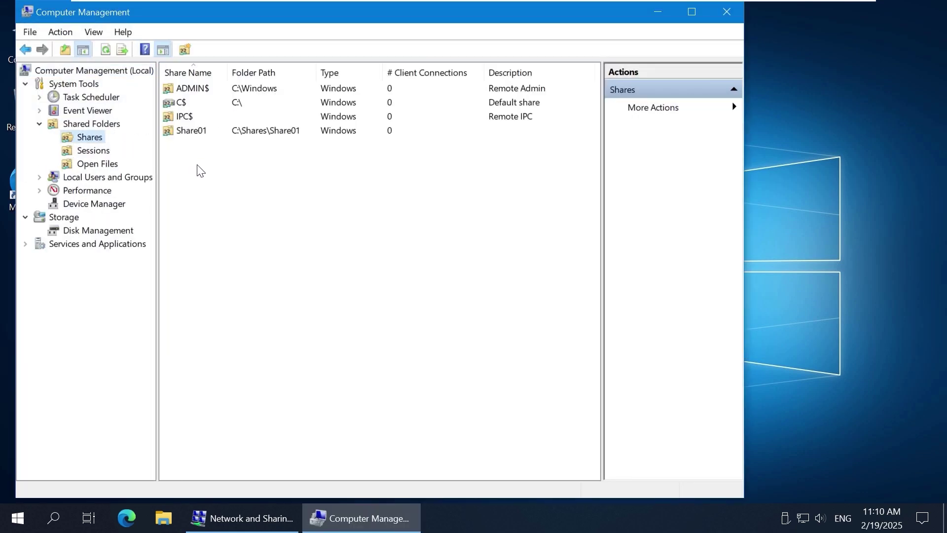
{"action": "right_click", "coordinate": [213, 169]}
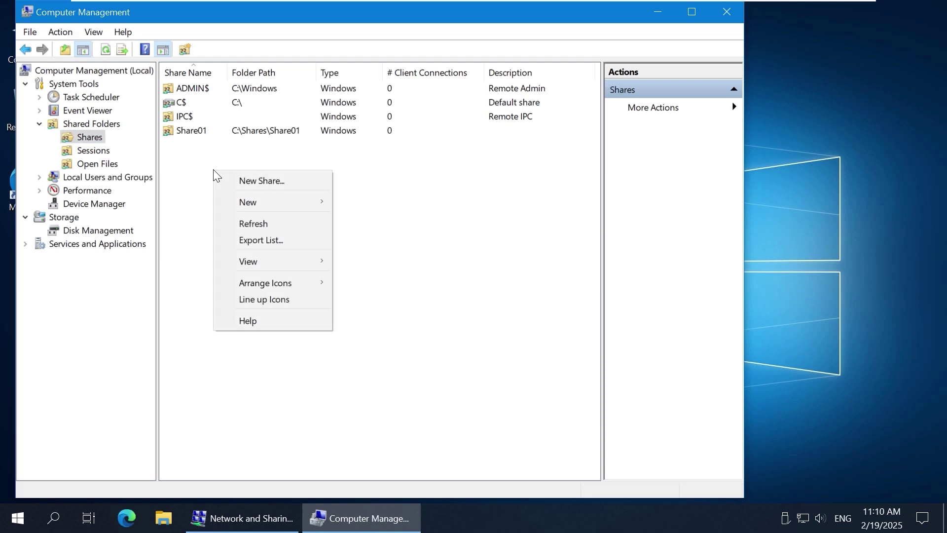
{"action": "left_click", "coordinate": [310, 182]}
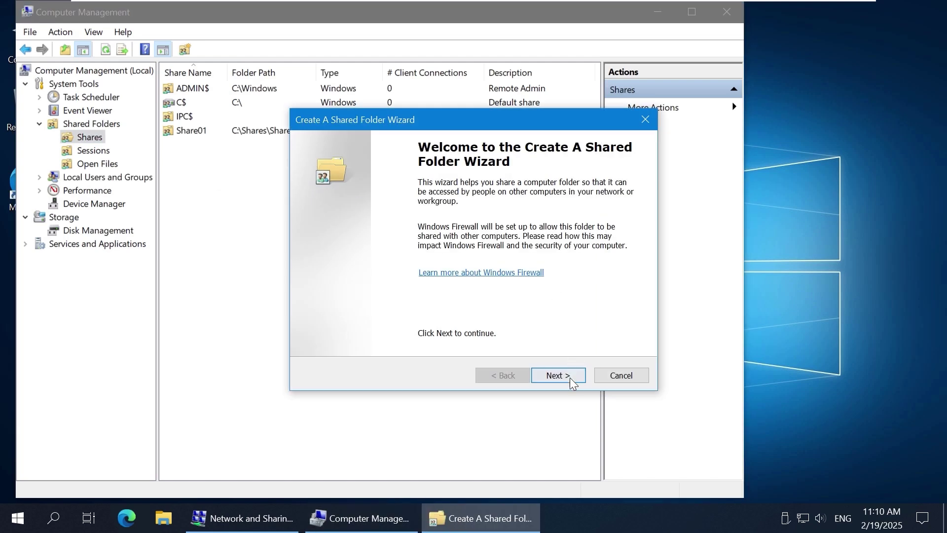
{"action": "left_click", "coordinate": [570, 376]}
Step: Create folder C:\Shares\Share02 as the shared folder and keep the share name Share02
{"action": "left_click", "coordinate": [608, 265]}
{"action": "left_click", "coordinate": [373, 221]}
{"action": "left_click", "coordinate": [387, 264]}
{"action": "left_click", "coordinate": [422, 264]}
{"action": "left_click", "coordinate": [415, 349]}
{"action": "type", "text": "Share02"}
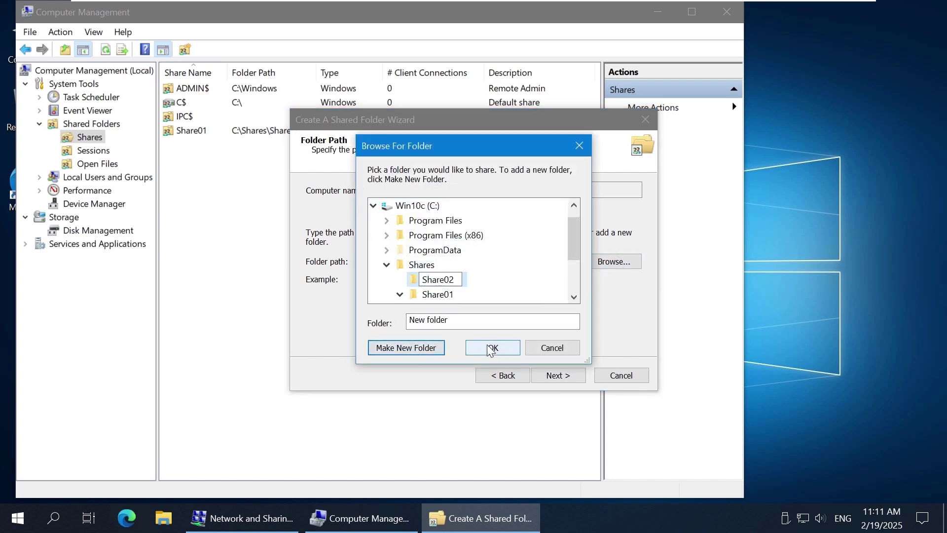
{"action": "left_click", "coordinate": [492, 348]}
{"action": "left_click", "coordinate": [576, 374]}
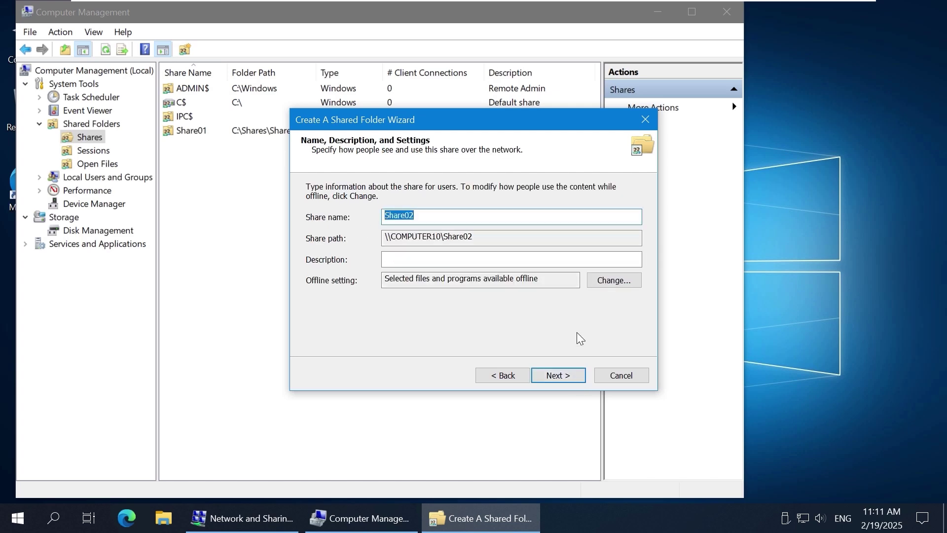
{"action": "left_click", "coordinate": [562, 376]}
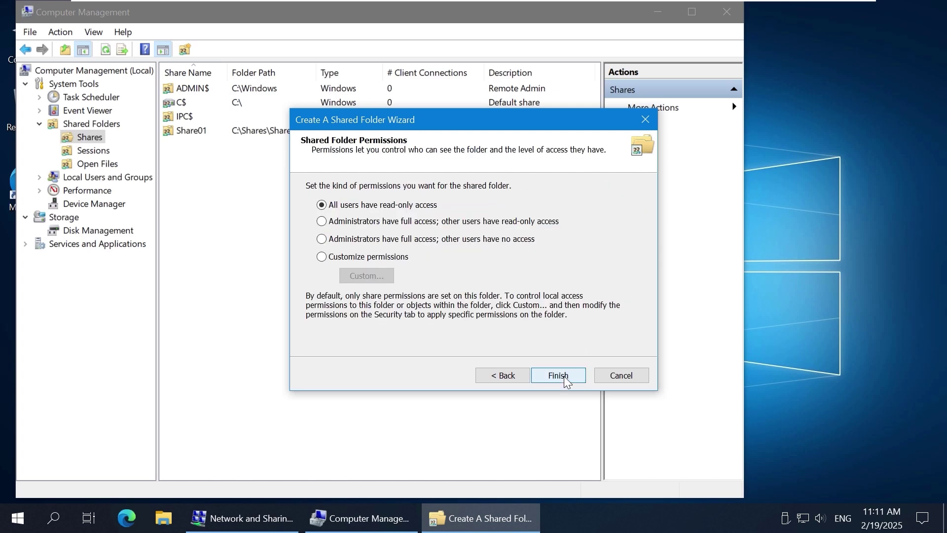
Step: Choose custom share permissions and give sharegroup1 Full Control
{"action": "left_click", "coordinate": [344, 257]}
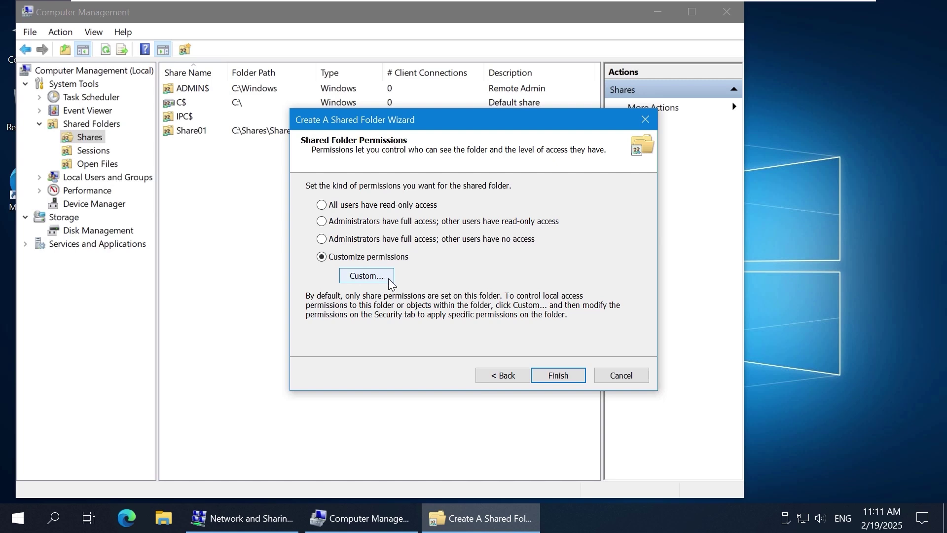
{"action": "left_click", "coordinate": [389, 279]}
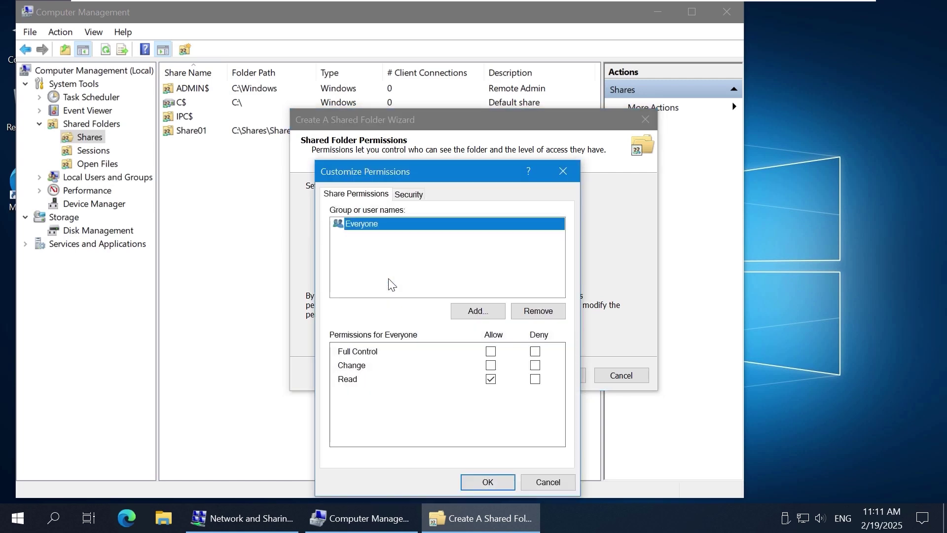
{"action": "left_click", "coordinate": [478, 311]}
{"action": "type", "text": "sh"}
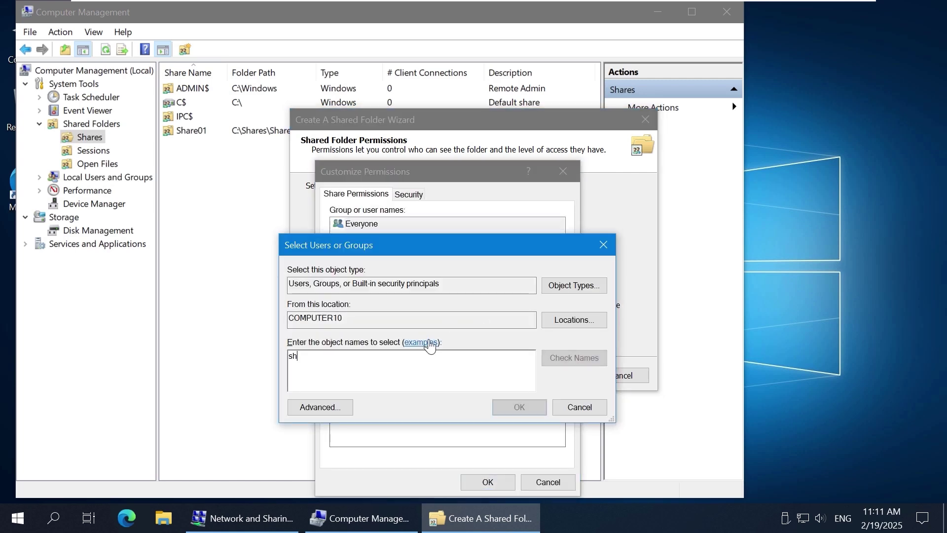
{"action": "type", "text": "aregroup1"}
{"action": "left_click", "coordinate": [572, 359]}
{"action": "left_click", "coordinate": [519, 407]}
{"action": "left_click", "coordinate": [454, 236]}
{"action": "left_click", "coordinate": [490, 352]}
Step: Add user14 with Change permission, remove Everyone, and finish the Share02 wizard
{"action": "left_click", "coordinate": [492, 313]}
{"action": "type", "text": "user14"}
{"action": "left_click", "coordinate": [572, 359]}
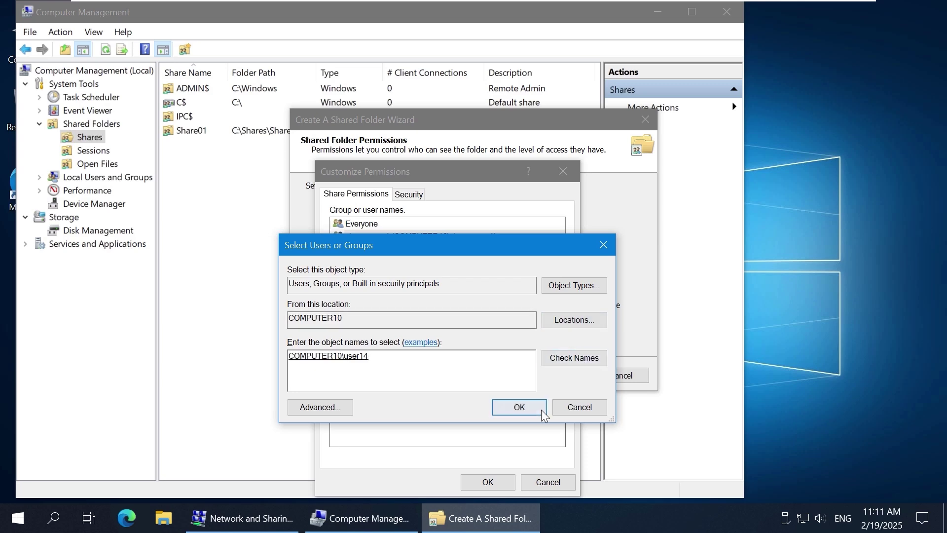
{"action": "left_click", "coordinate": [540, 408]}
{"action": "left_click", "coordinate": [490, 365]}
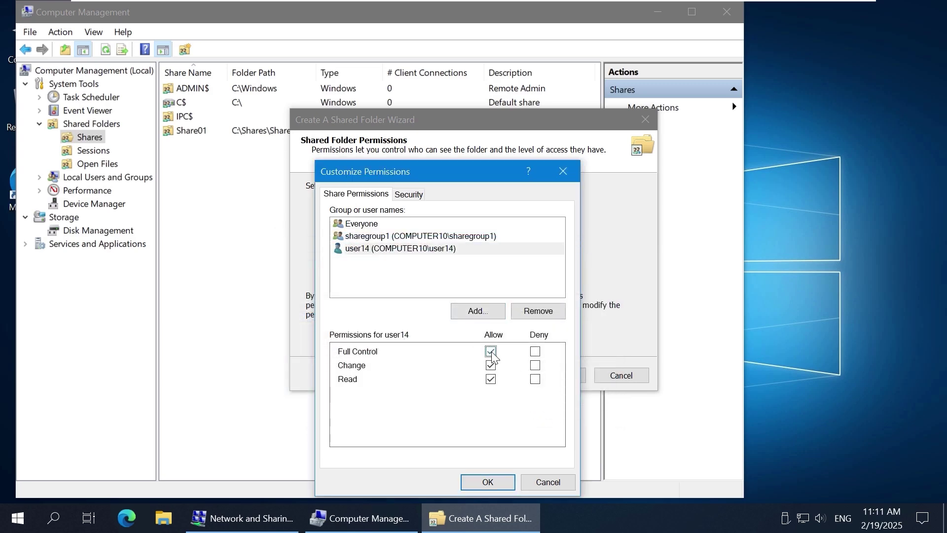
{"action": "left_click", "coordinate": [404, 226]}
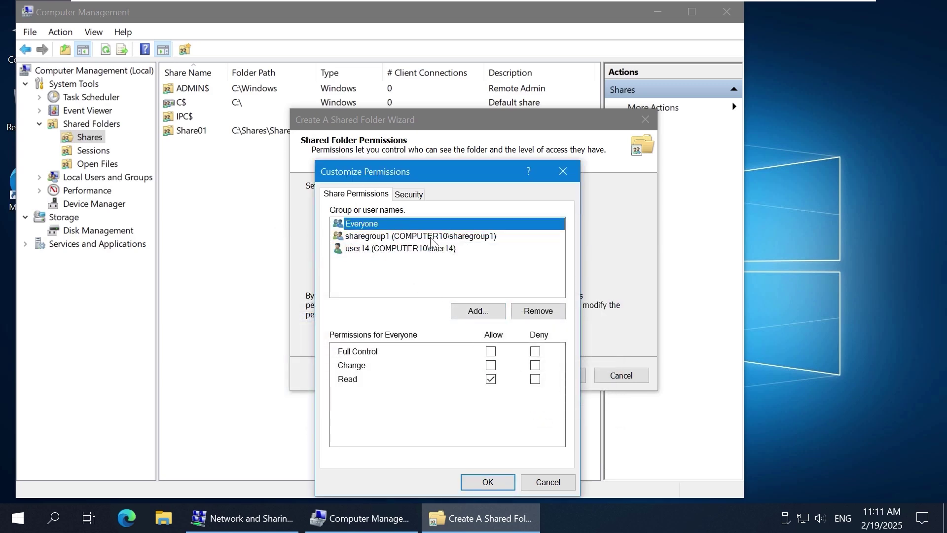
{"action": "left_click", "coordinate": [547, 311]}
{"action": "left_click", "coordinate": [472, 235]}
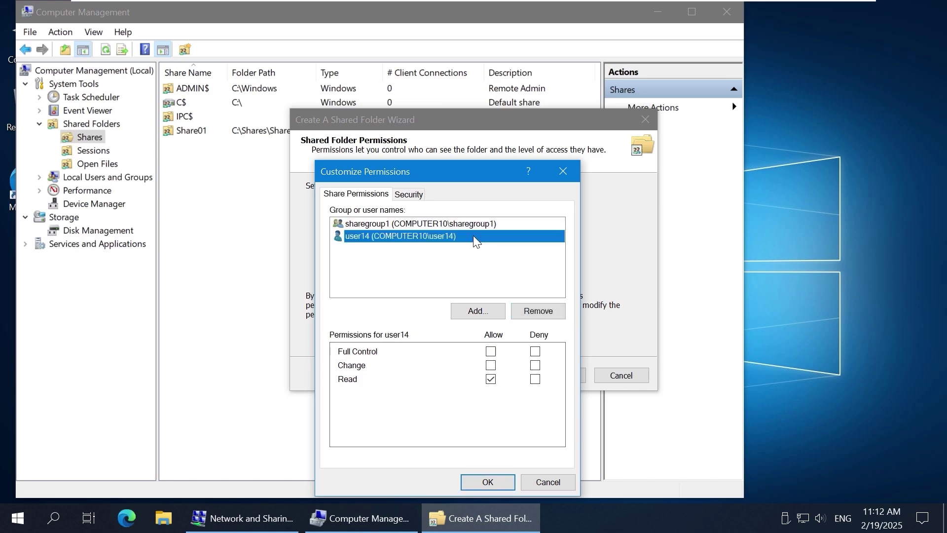
{"action": "left_click", "coordinate": [488, 481]}
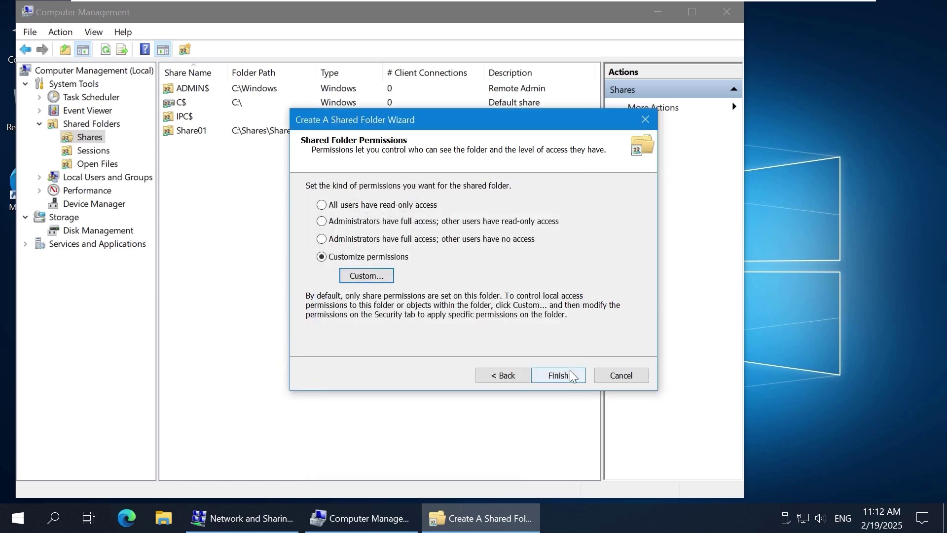
{"action": "left_click", "coordinate": [568, 374]}
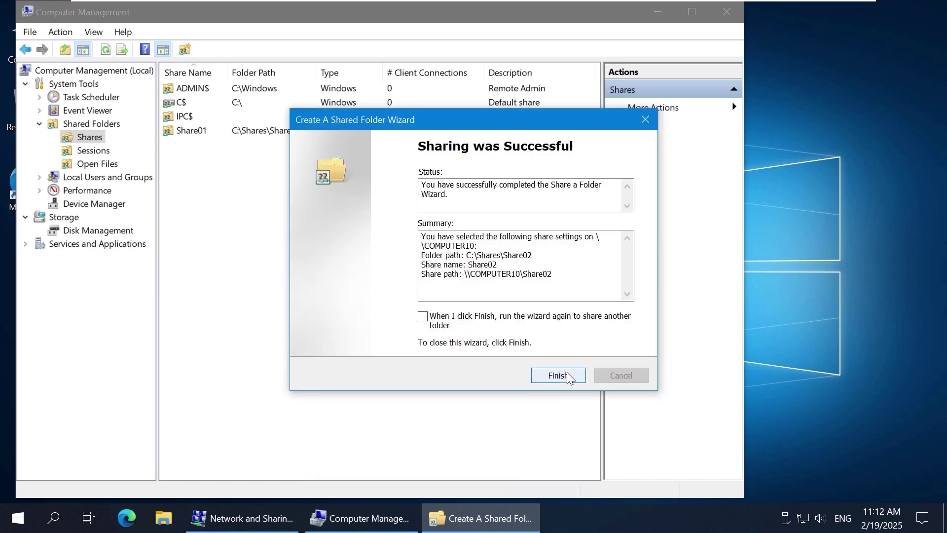
{"action": "left_click", "coordinate": [558, 375]}
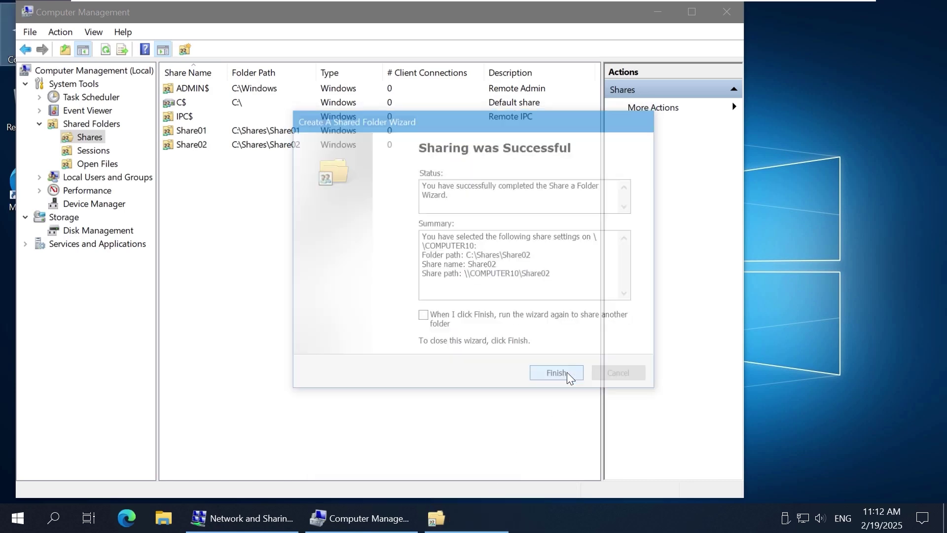
Step: Open the Share02 folder's Security properties for editing NTFS permissions
{"action": "right_click", "coordinate": [209, 145]}
{"action": "left_click", "coordinate": [291, 154]}
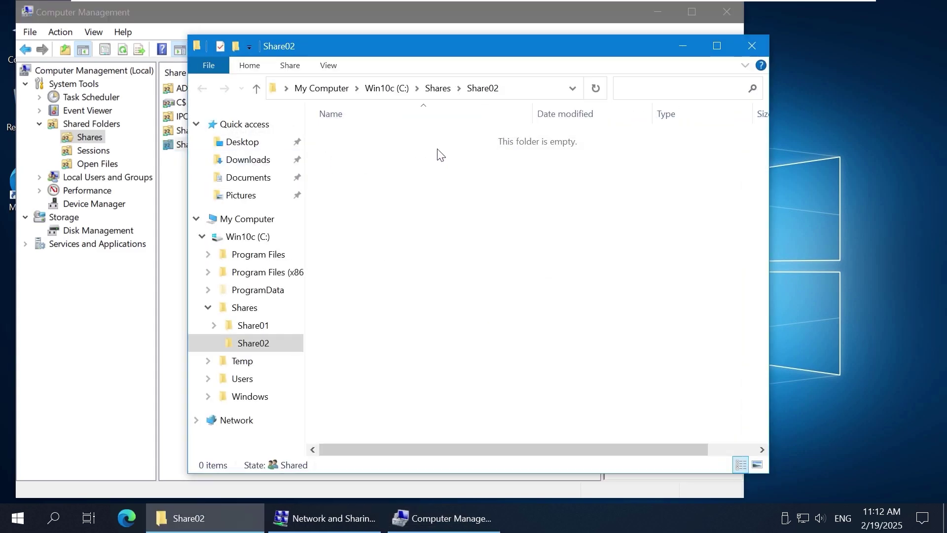
{"action": "left_click", "coordinate": [438, 88]}
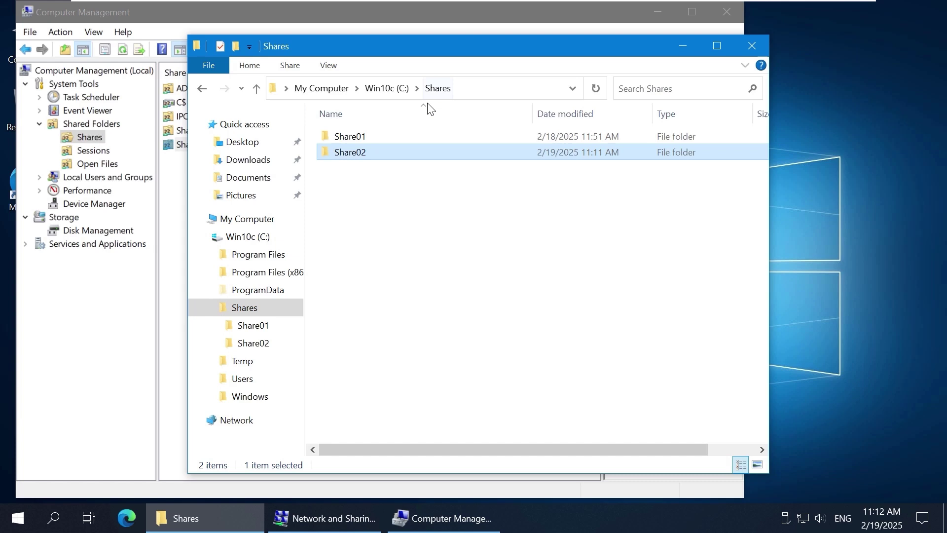
{"action": "right_click", "coordinate": [372, 157]}
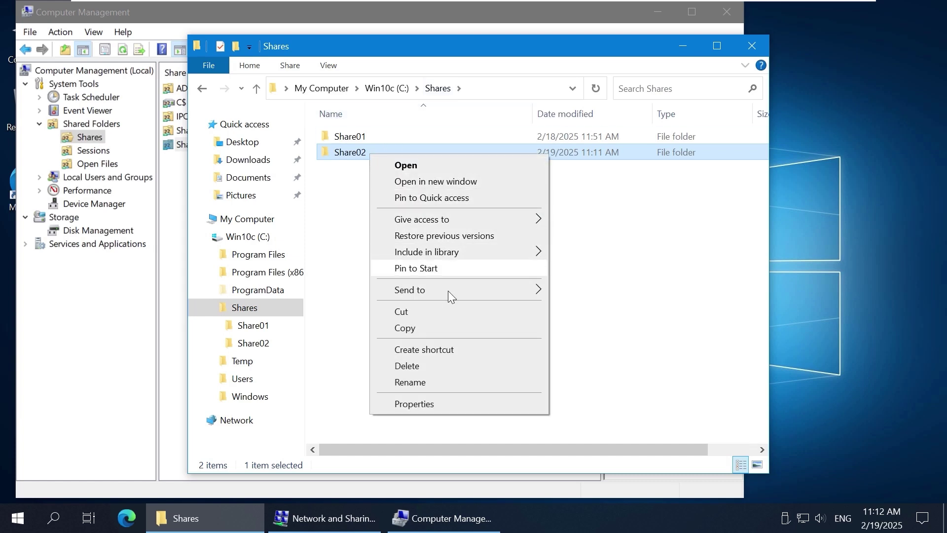
{"action": "left_click", "coordinate": [461, 402]}
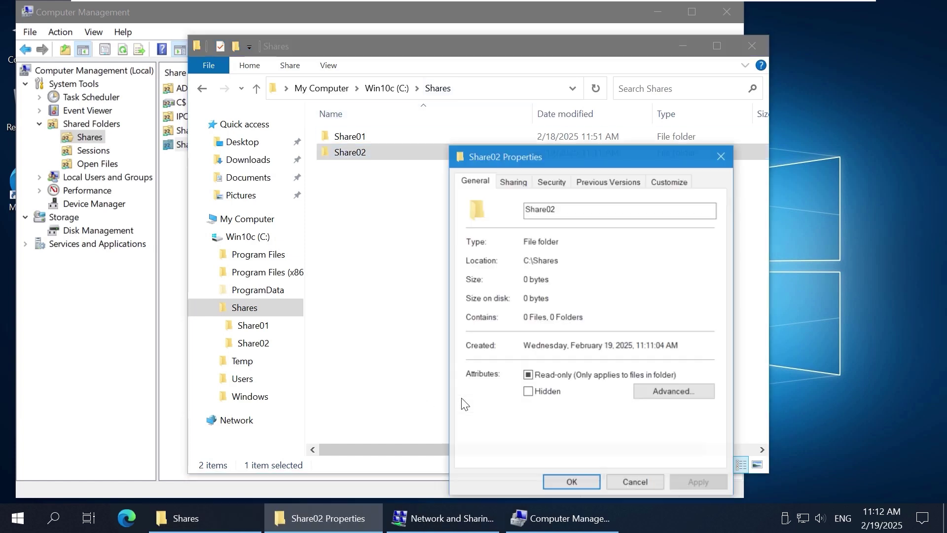
{"action": "left_click", "coordinate": [553, 181]}
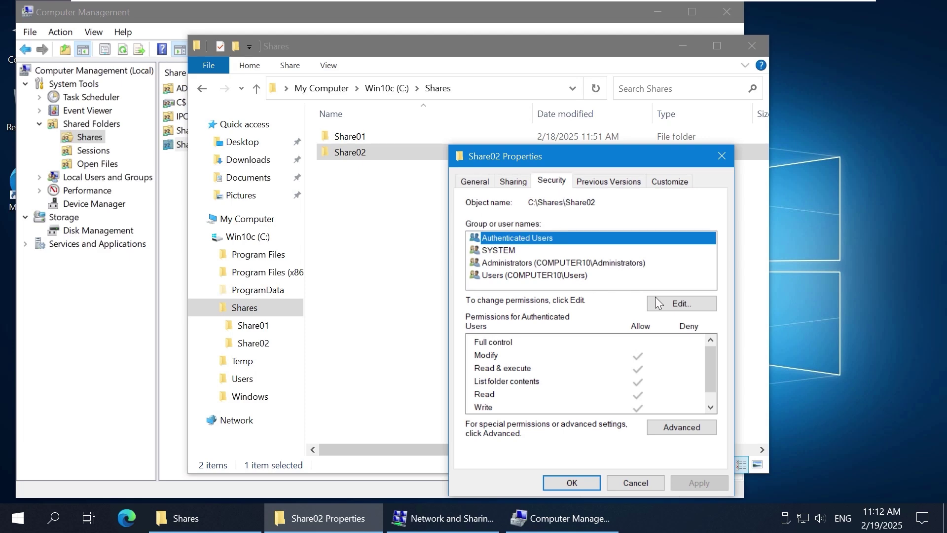
{"action": "left_click", "coordinate": [672, 308]}
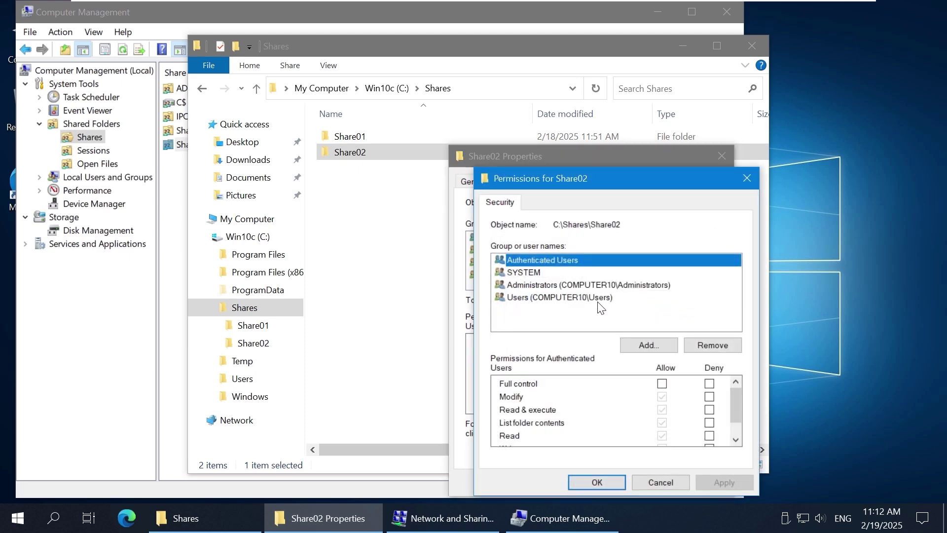
Step: Add sharegroup1 to Share02's NTFS permissions with Full control allowed
{"action": "left_click", "coordinate": [601, 302]}
{"action": "left_click", "coordinate": [642, 345]}
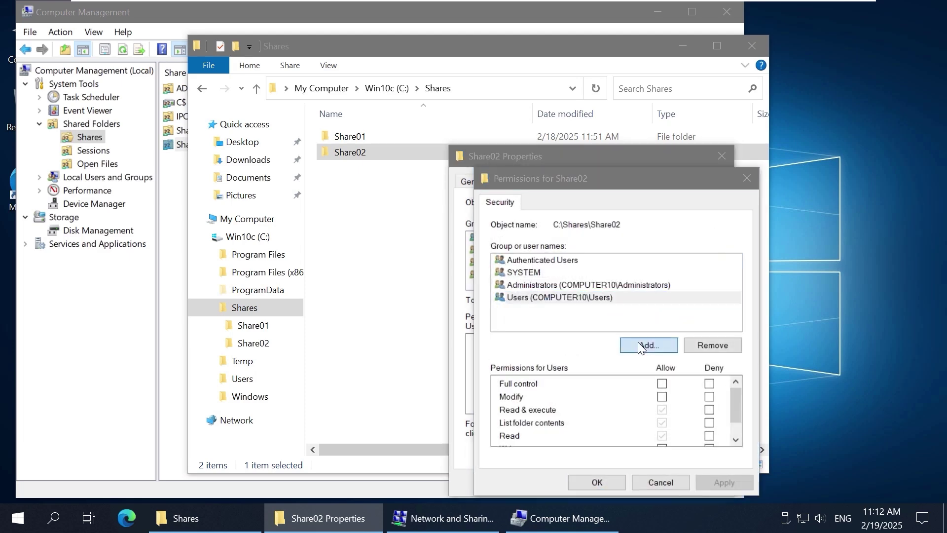
{"action": "type", "text": "sharegroup1"}
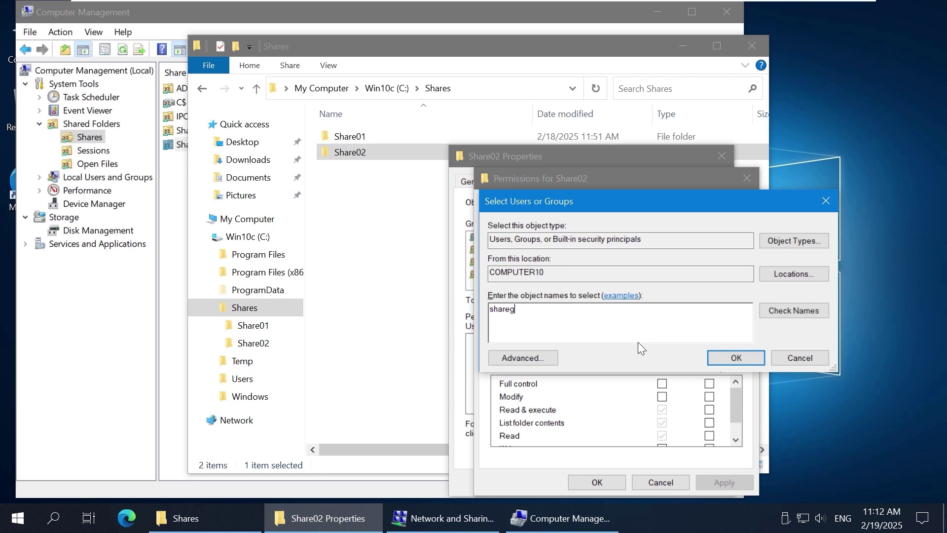
{"action": "left_click", "coordinate": [780, 310]}
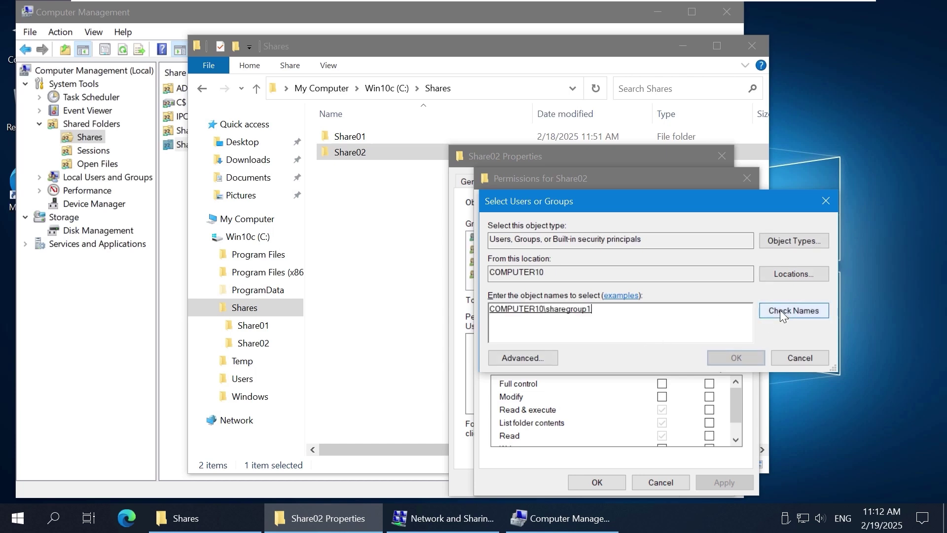
{"action": "left_click", "coordinate": [736, 358]}
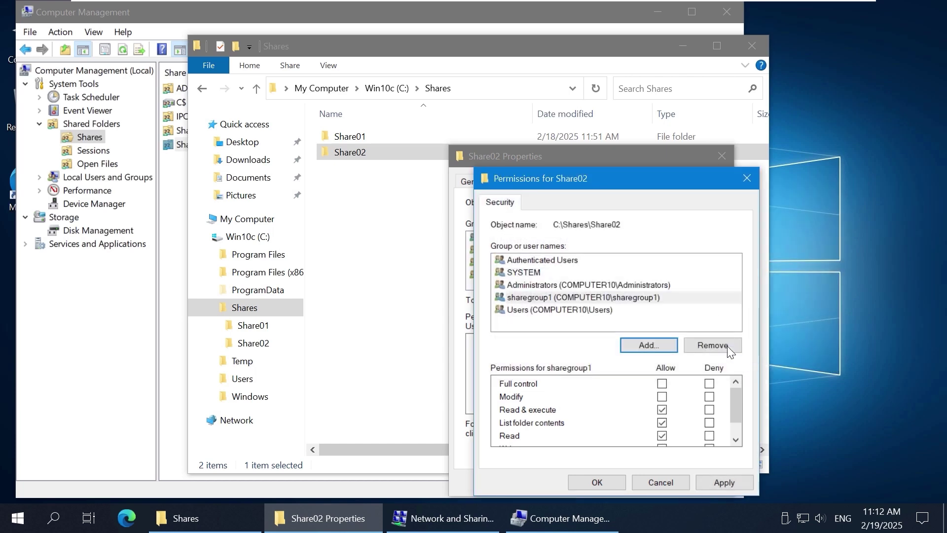
{"action": "left_click", "coordinate": [663, 384]}
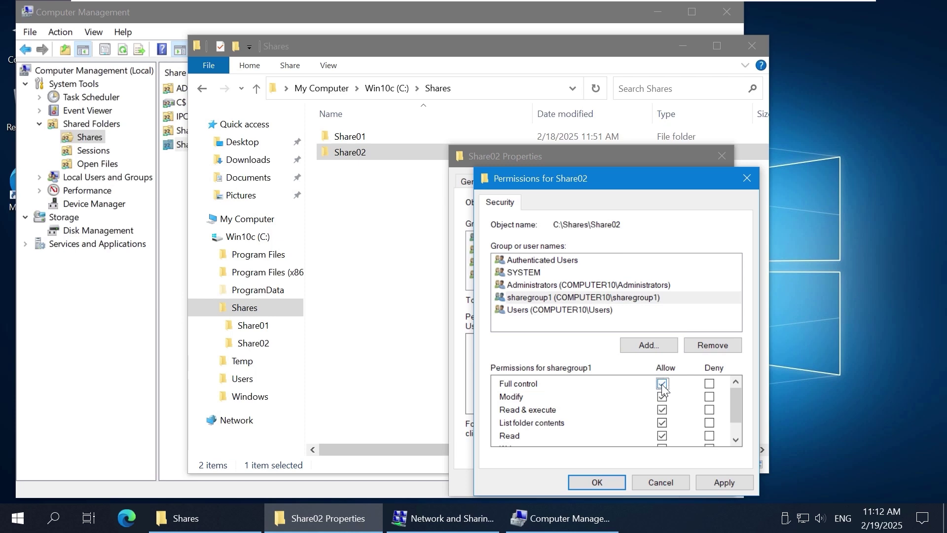